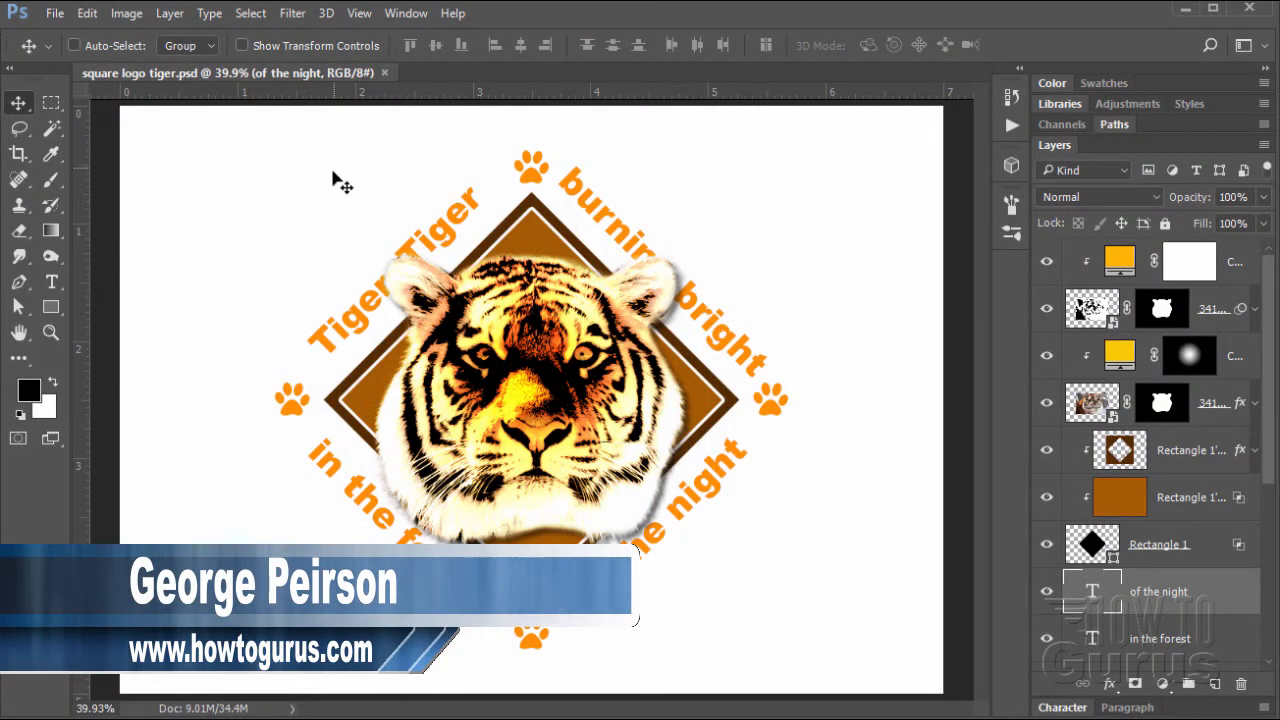
Step: Close the tiger logo file and create a document from the Default Photoshop Size preset, 7 x 5 in at 300 ppi
{"action": "left_click", "coordinate": [384, 73]}
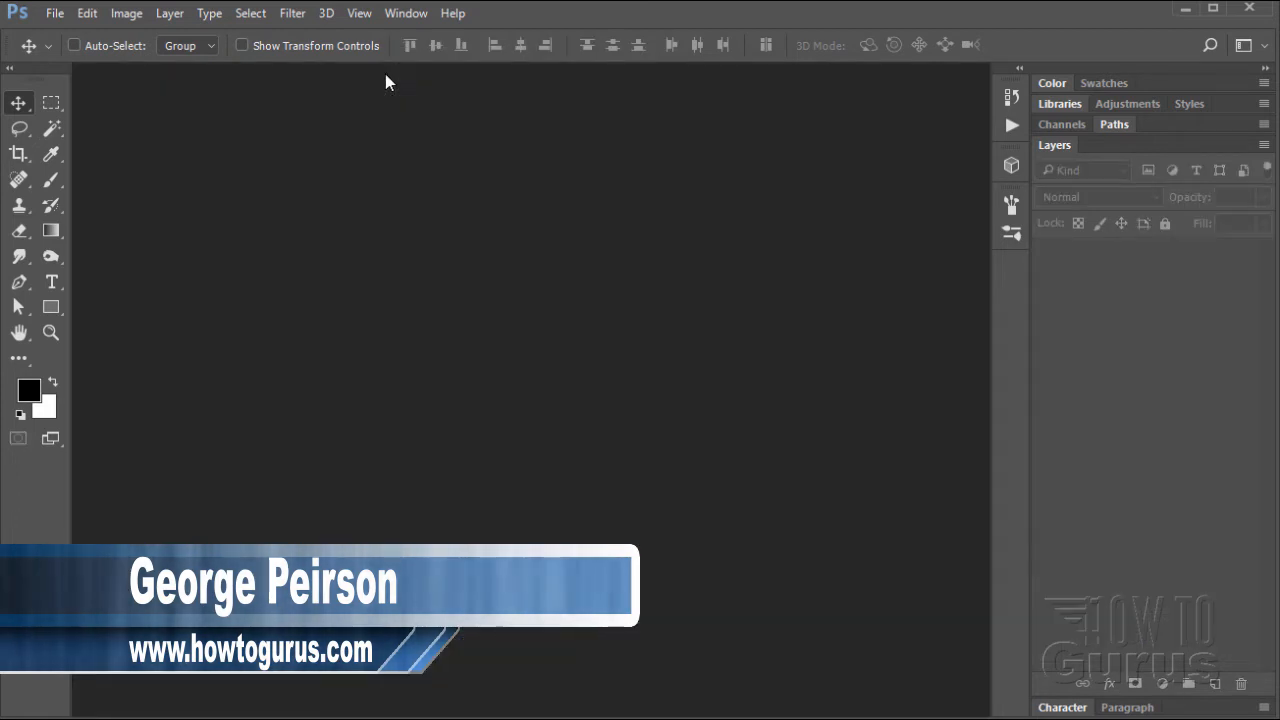
{"action": "left_click", "coordinate": [53, 15]}
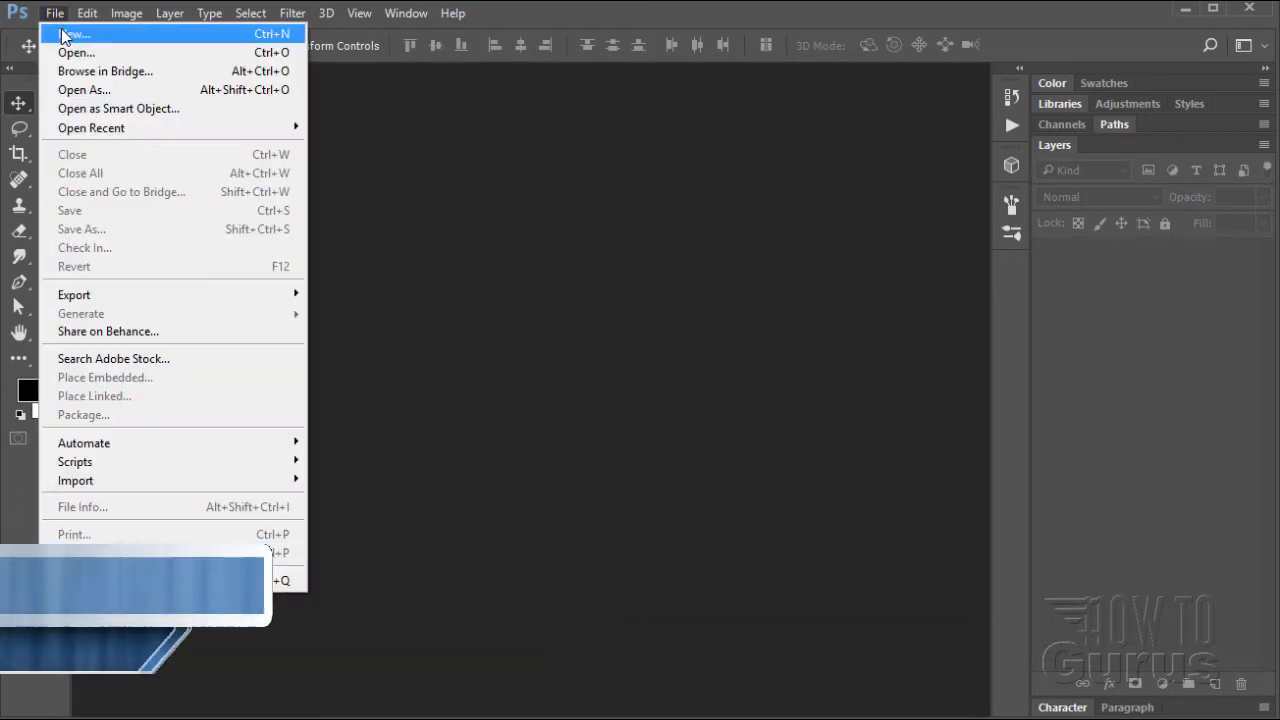
{"action": "left_click", "coordinate": [61, 30]}
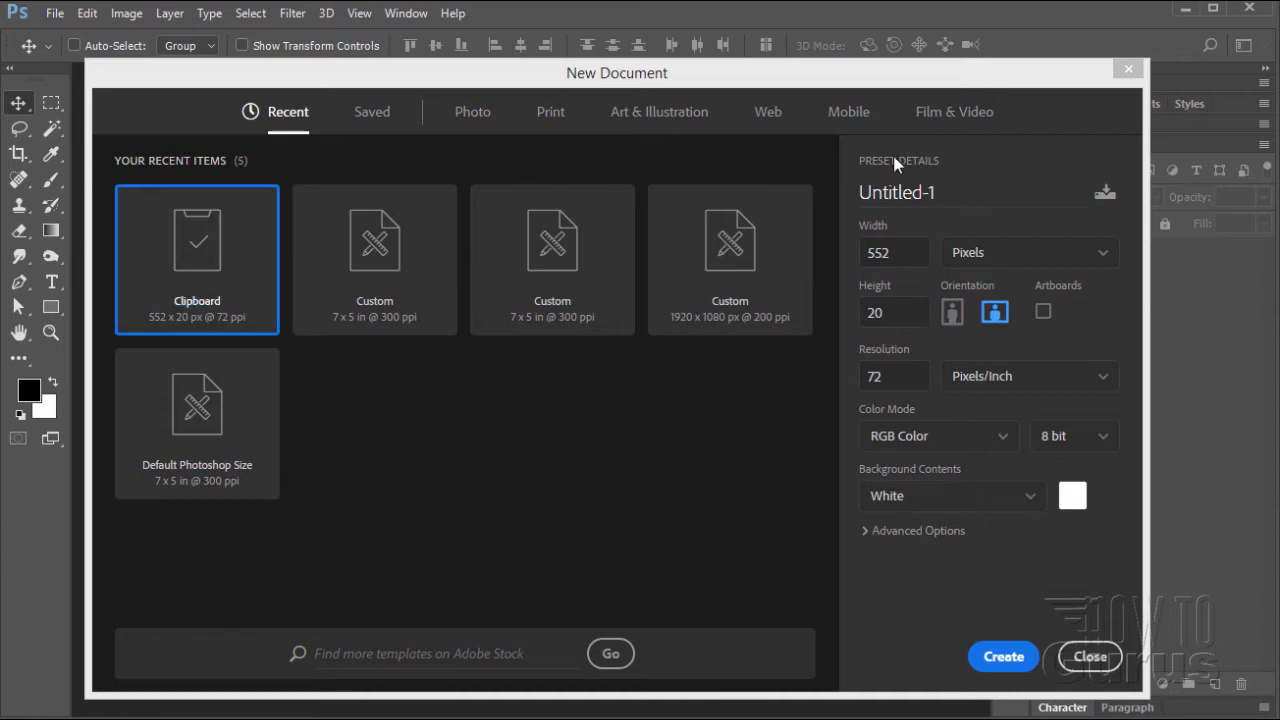
{"action": "left_click", "coordinate": [636, 84]}
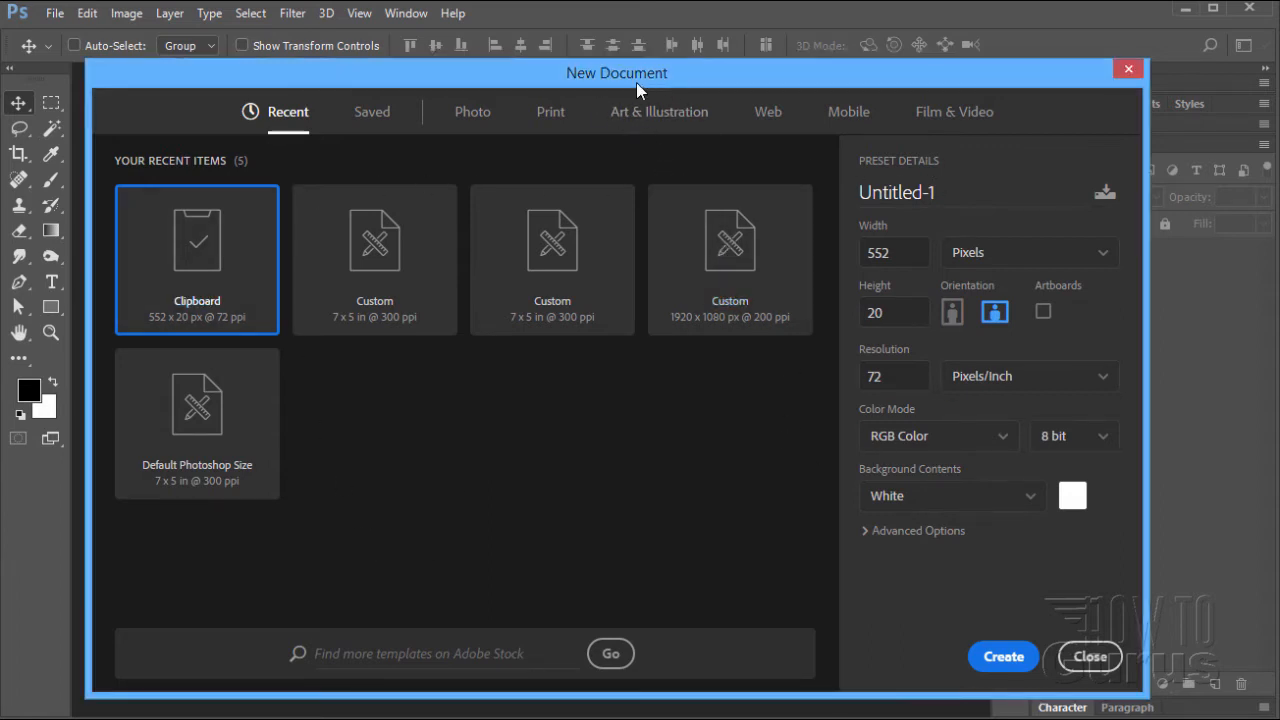
{"action": "left_click", "coordinate": [205, 462]}
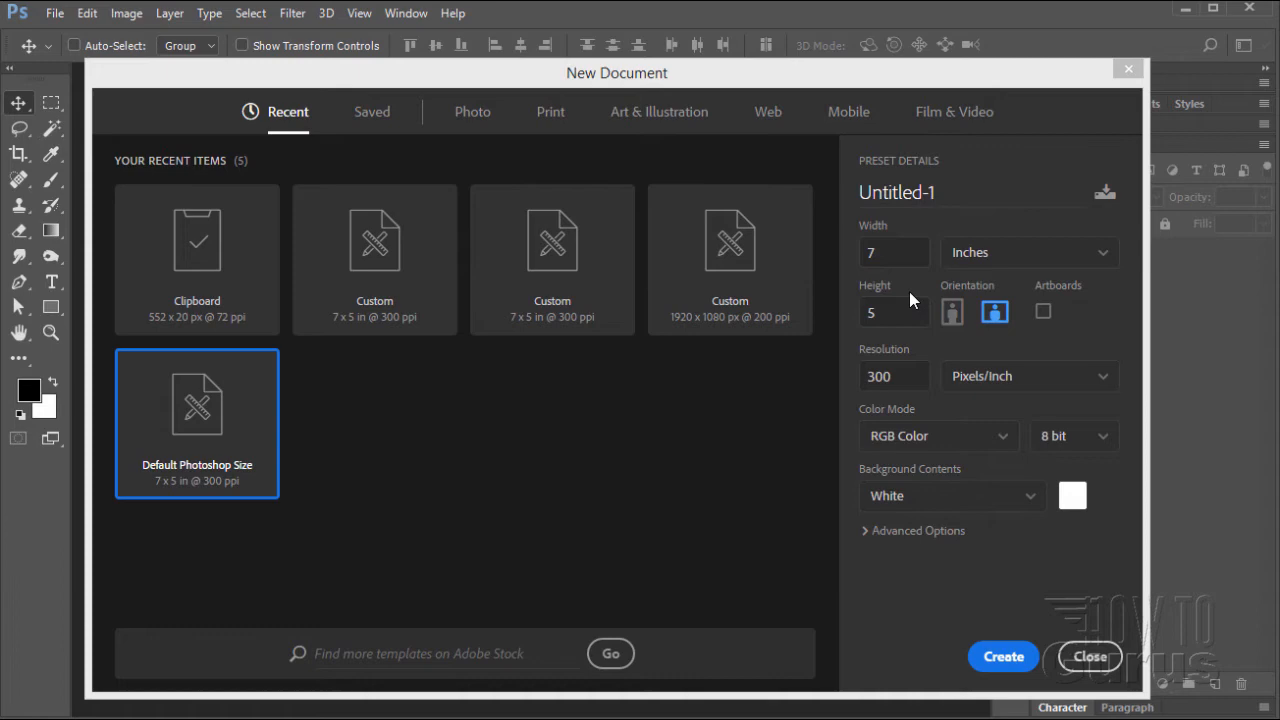
{"action": "left_click", "coordinate": [993, 658]}
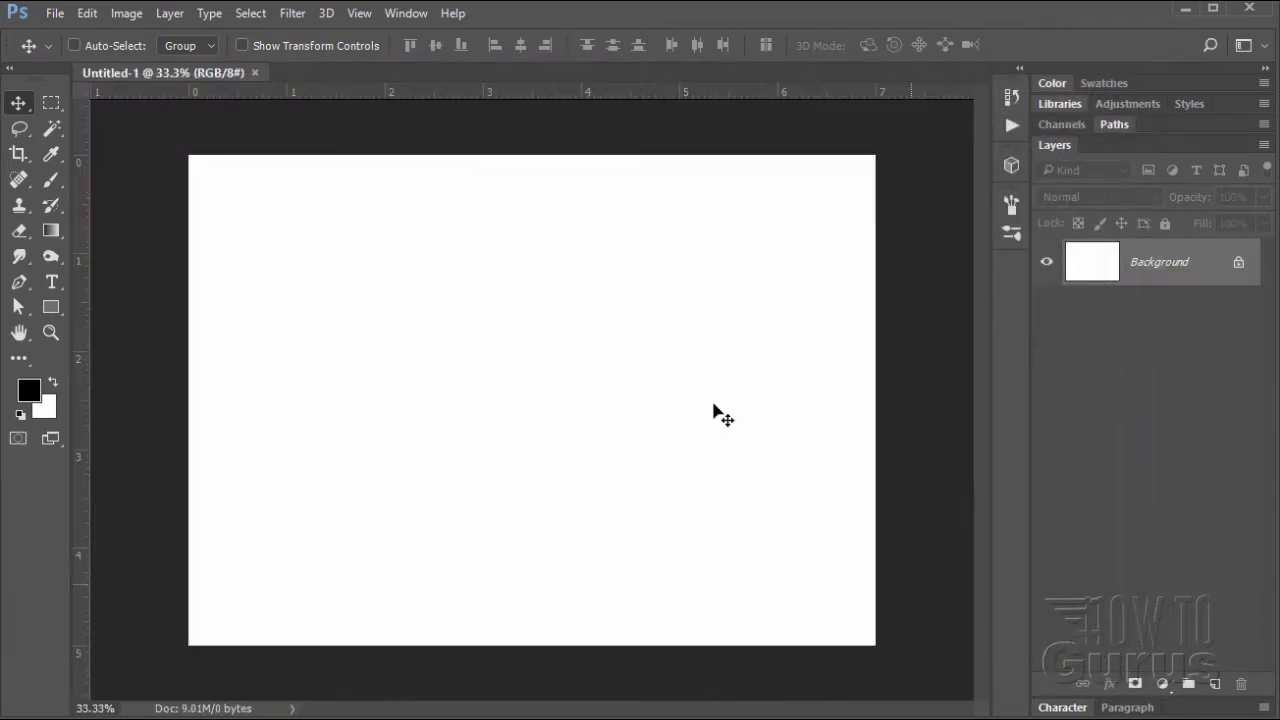
Step: Fit the blank canvas to the screen and set the Rectangle tool to draw constrained squares
{"action": "left_click", "coordinate": [58, 331]}
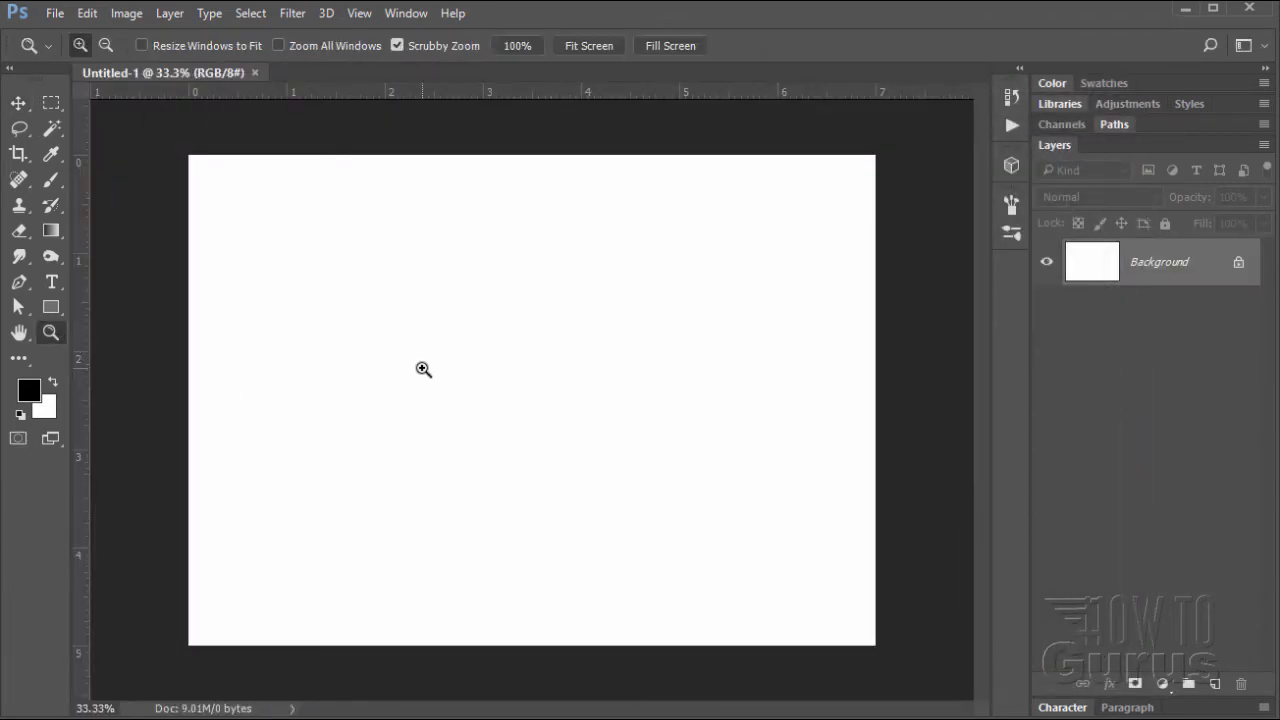
{"action": "left_click", "coordinate": [423, 369]}
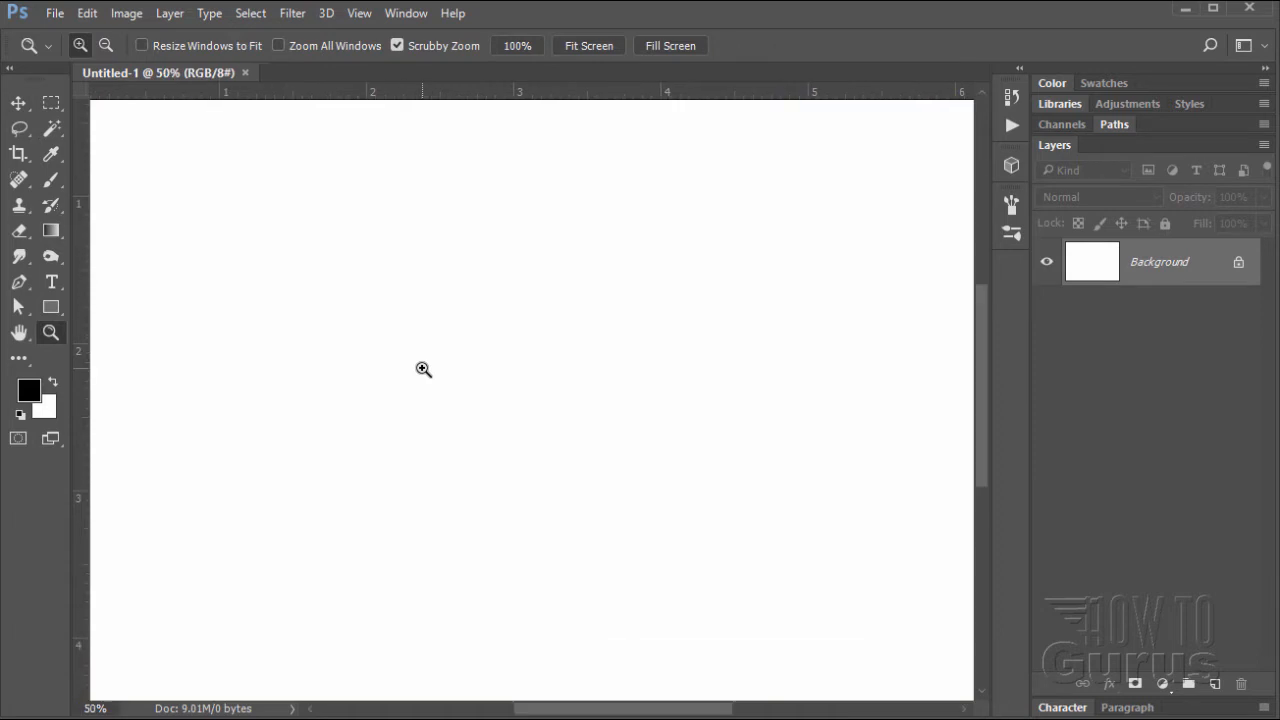
{"action": "left_click", "coordinate": [599, 45]}
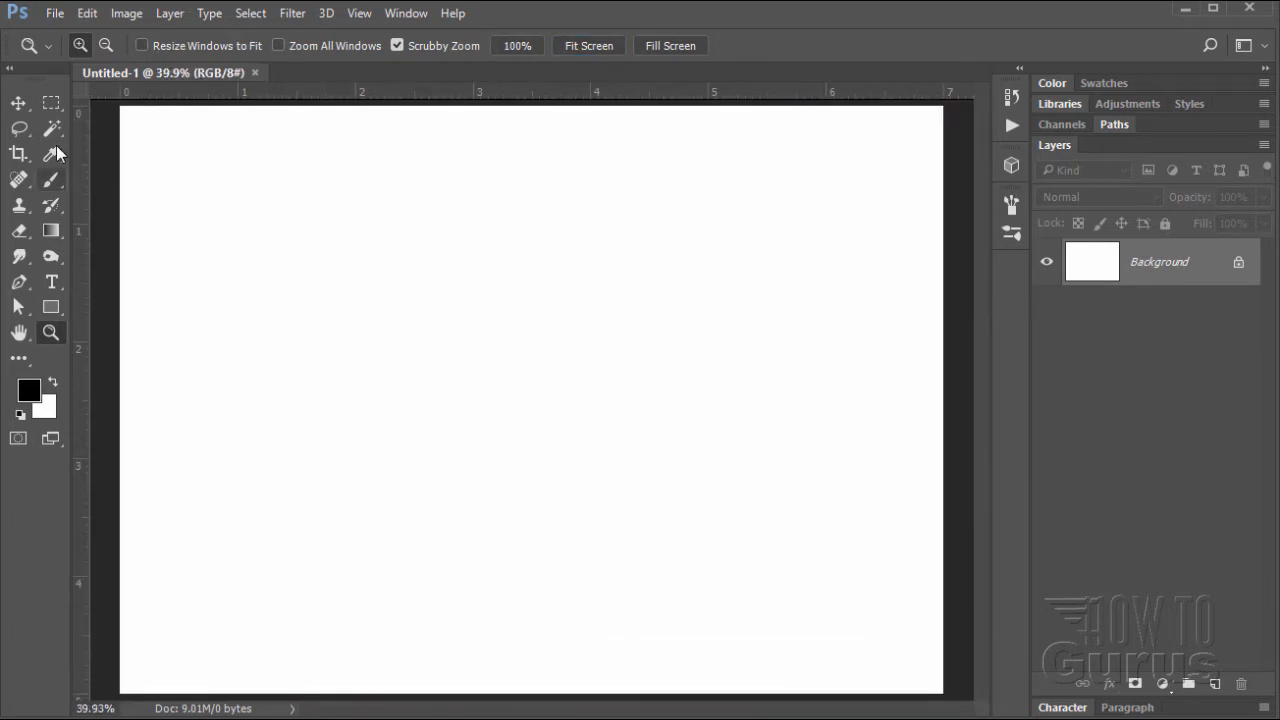
{"action": "left_click", "coordinate": [18, 103]}
{"action": "left_click", "coordinate": [49, 309]}
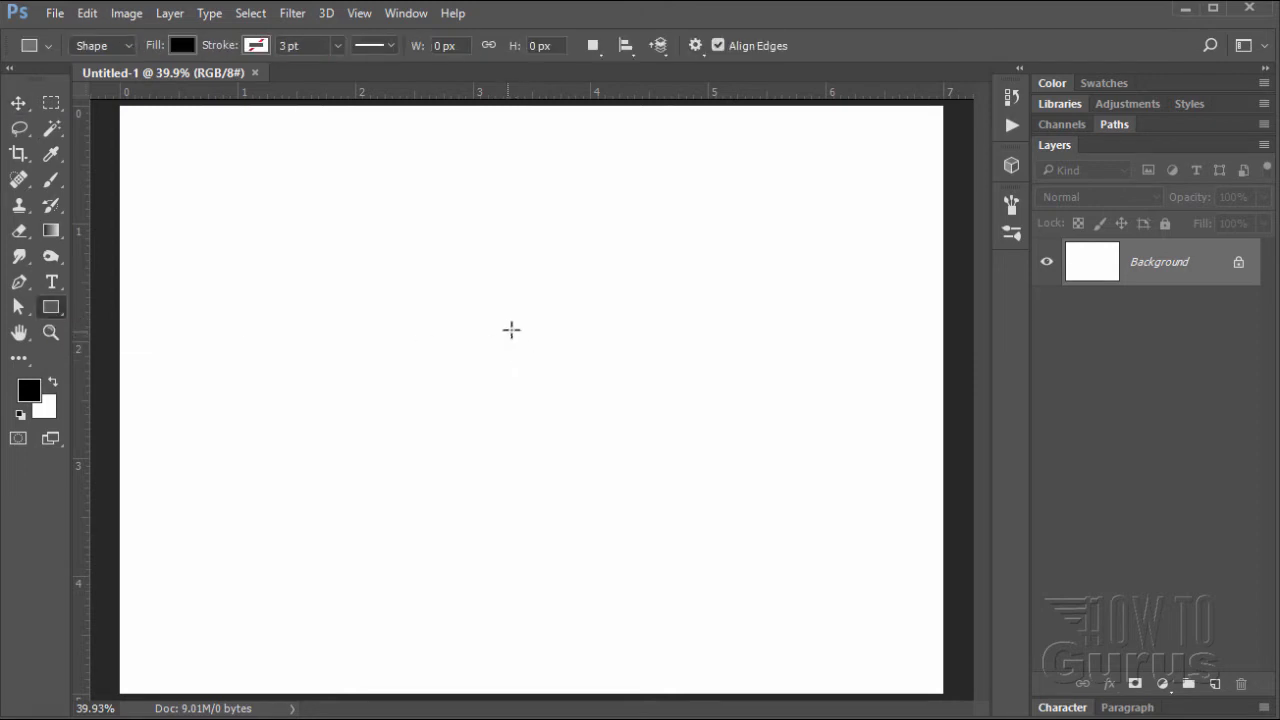
{"action": "left_click", "coordinate": [698, 46]}
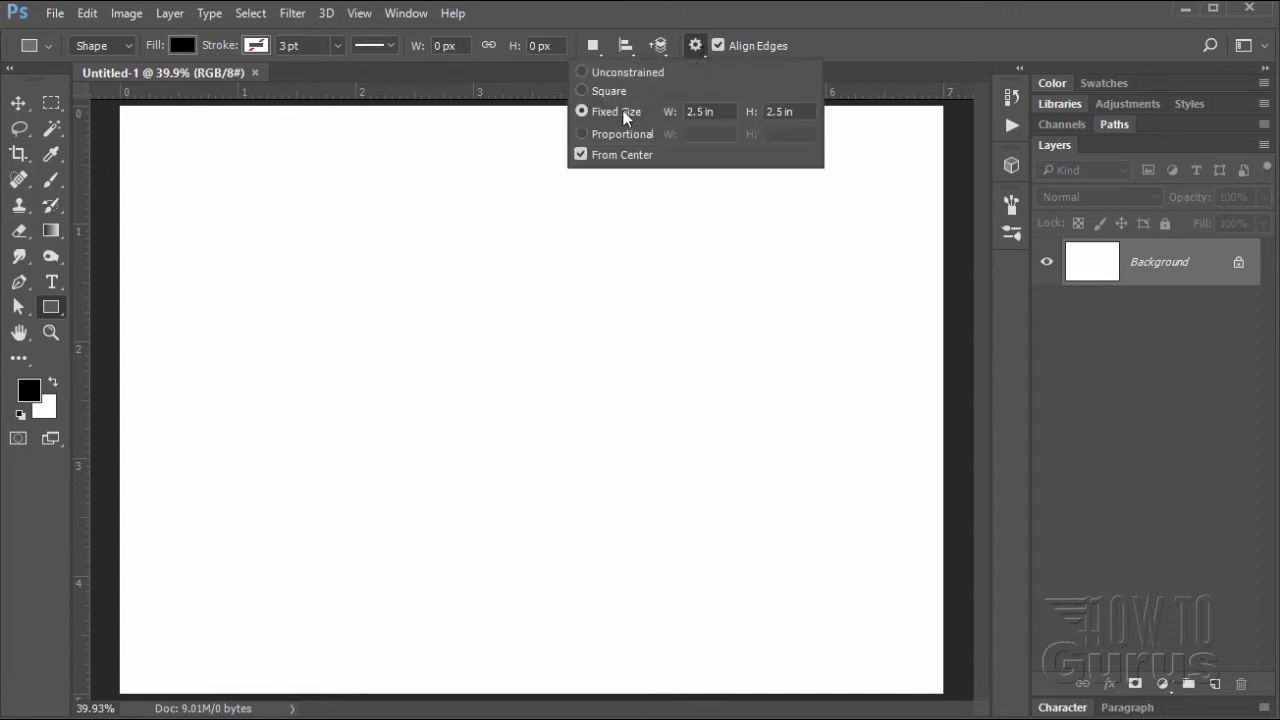
{"action": "left_click", "coordinate": [583, 91]}
{"action": "left_click", "coordinate": [699, 45]}
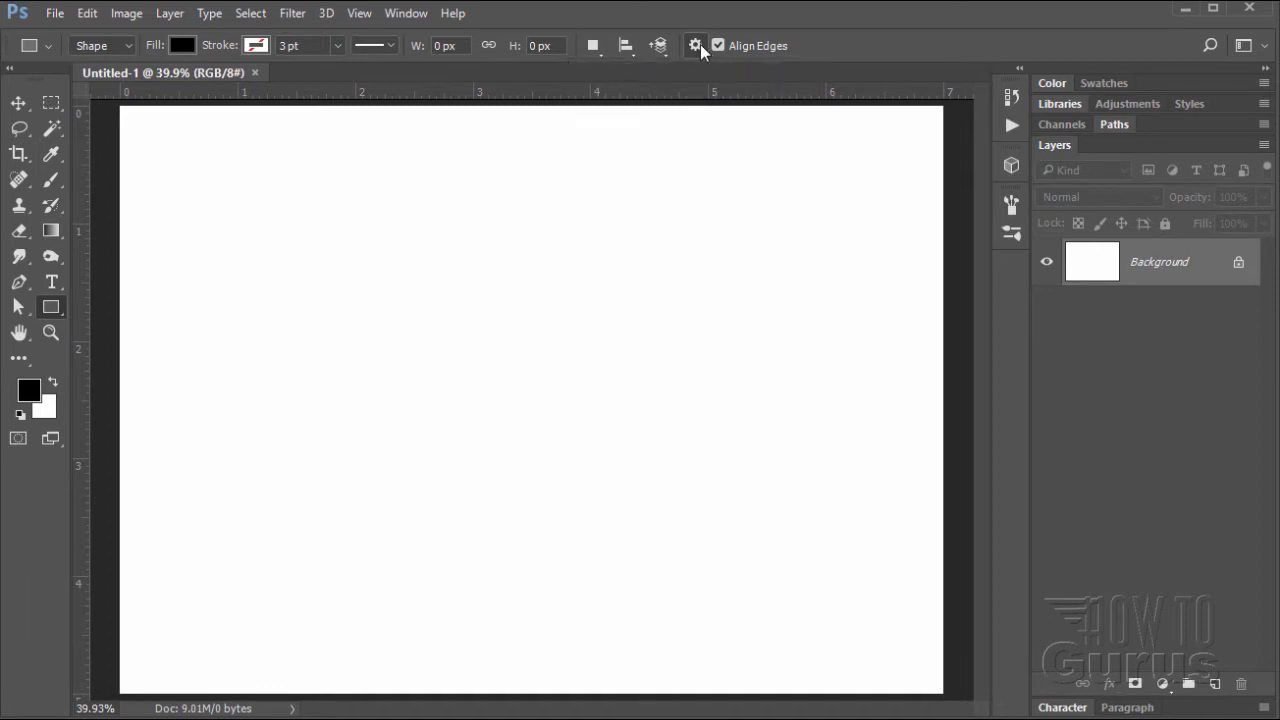
Step: Create a black square shape 2.5 in wide and 2.5 in high, drawn from its center near the middle of the canvas
{"action": "left_click", "coordinate": [524, 377]}
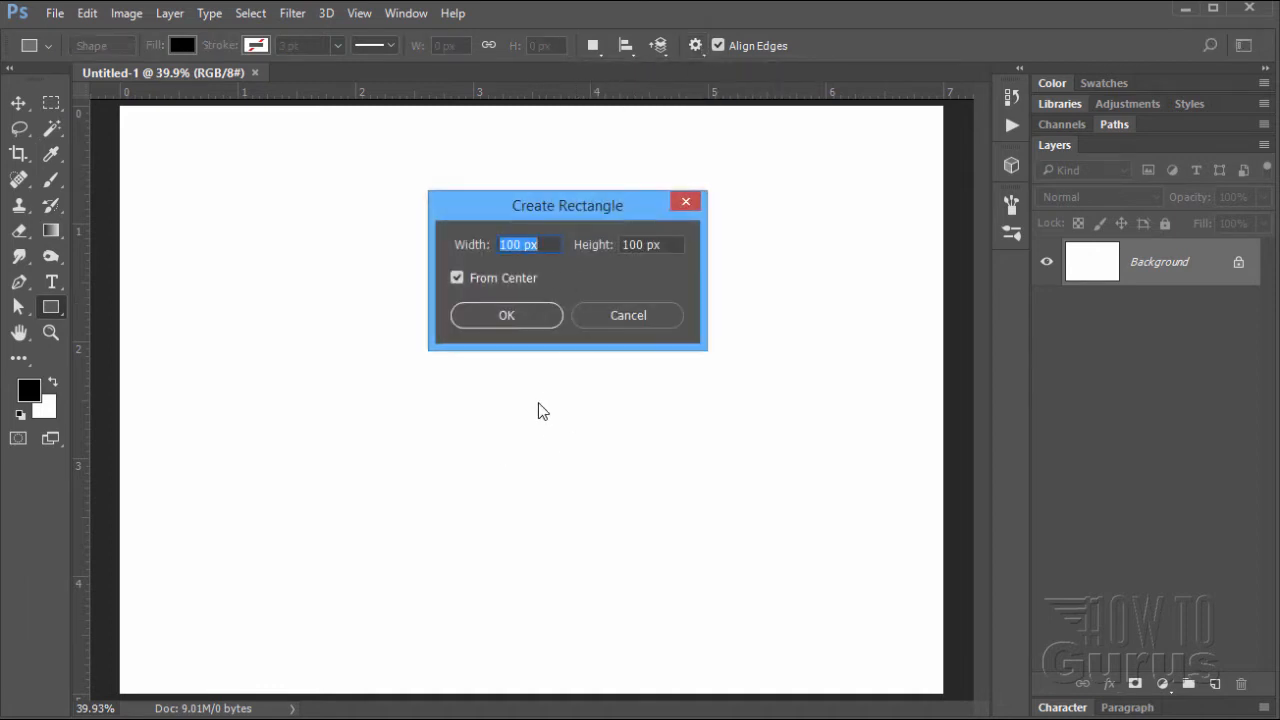
{"action": "right_click", "coordinate": [546, 250]}
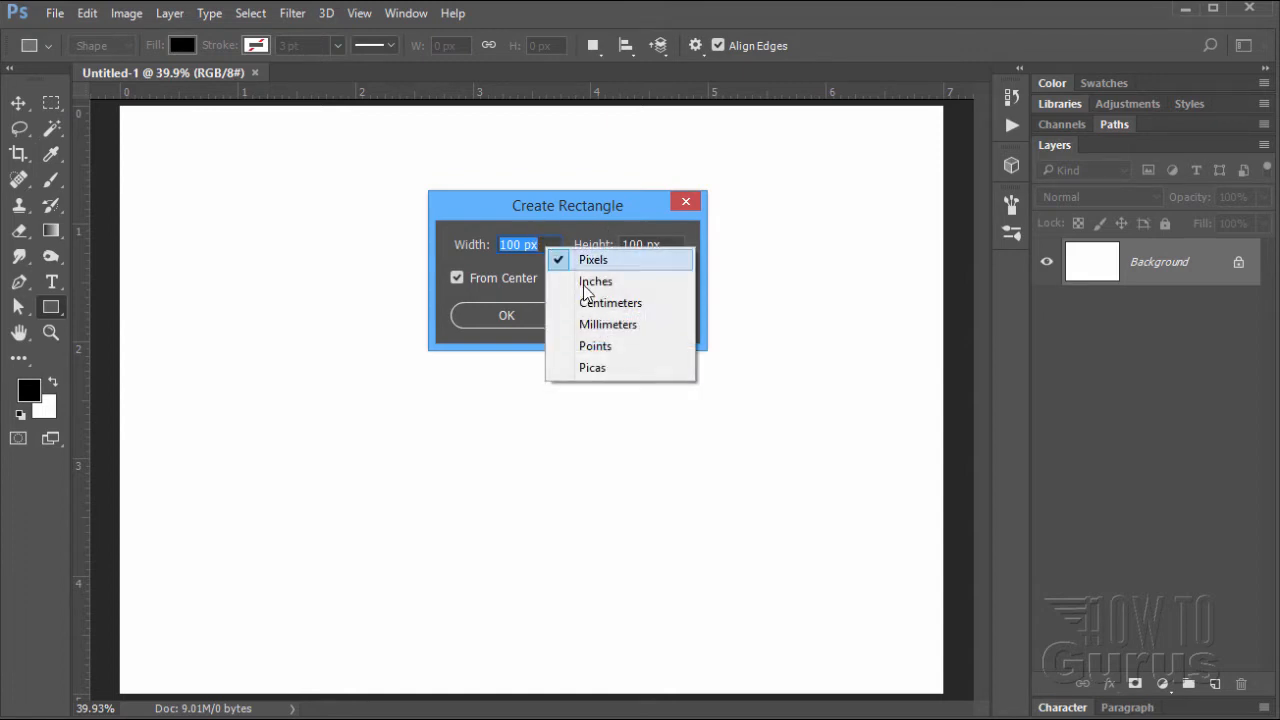
{"action": "left_click", "coordinate": [588, 283]}
{"action": "right_click", "coordinate": [654, 247]}
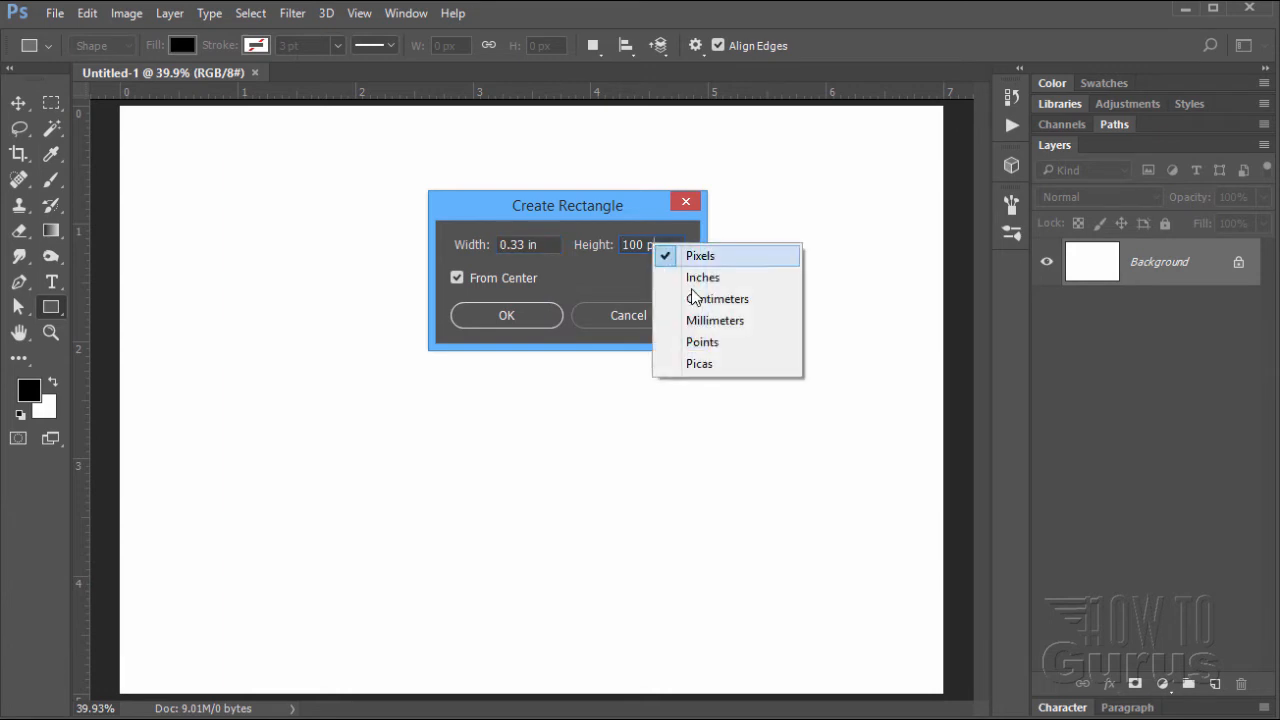
{"action": "left_click", "coordinate": [698, 279]}
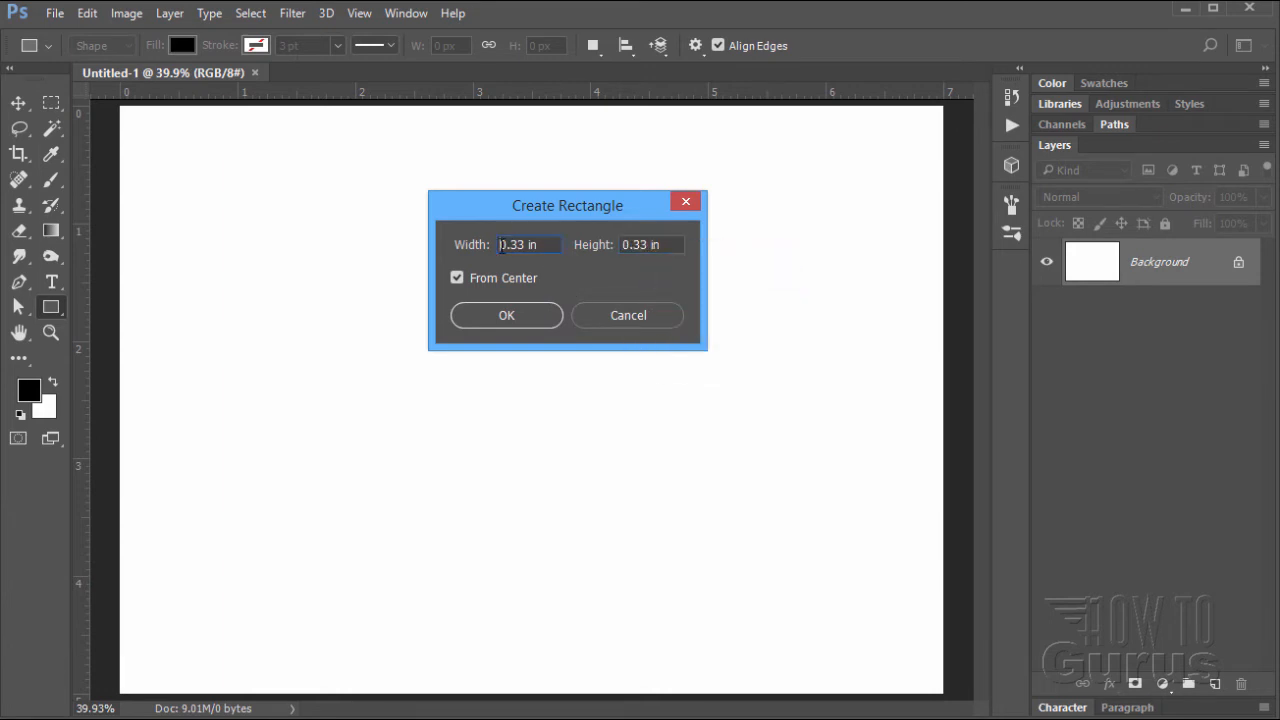
{"action": "left_click", "coordinate": [468, 250]}
{"action": "type", "text": "2.5"}
{"action": "key", "text": "Tab"}
{"action": "type", "text": "2.5"}
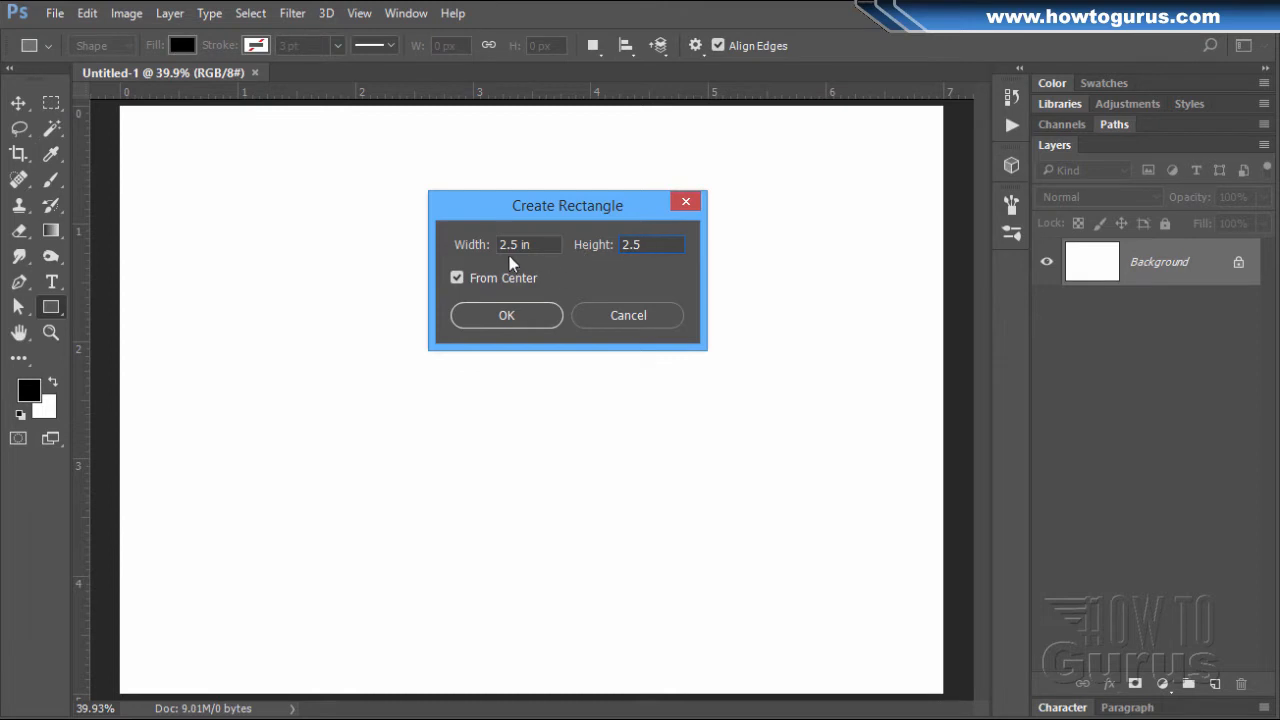
{"action": "left_click", "coordinate": [517, 315]}
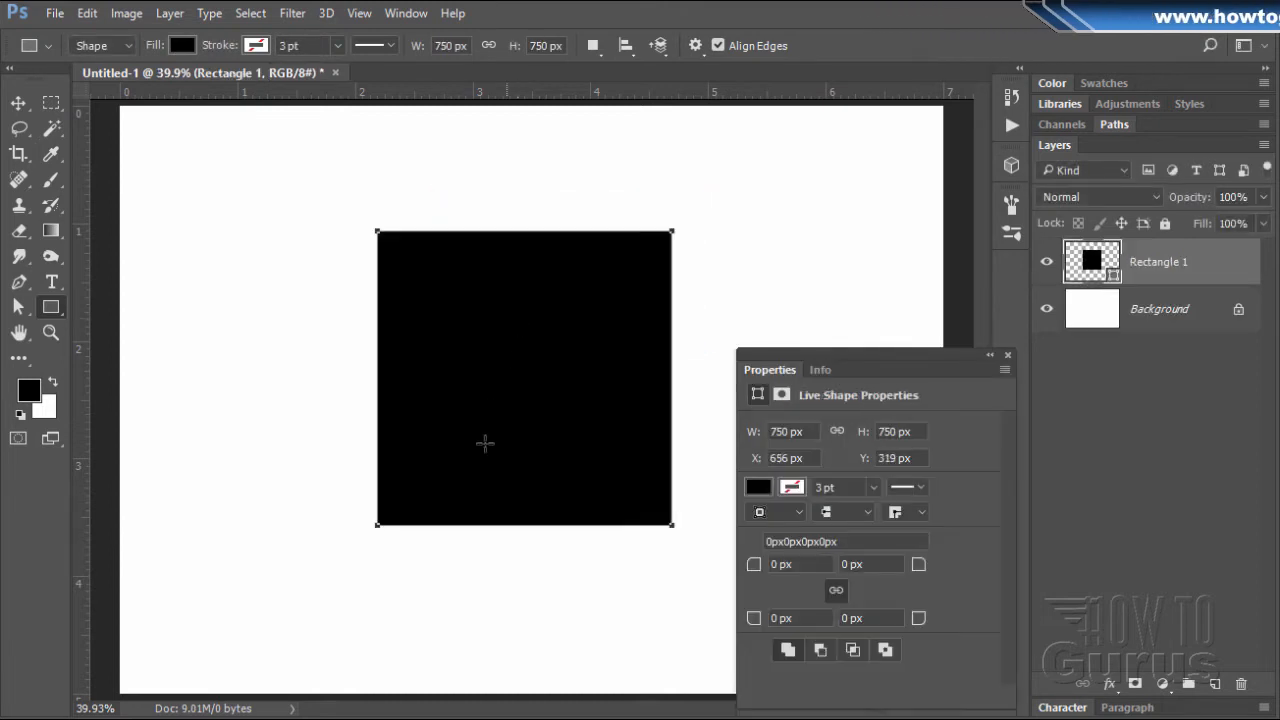
{"action": "left_click", "coordinate": [1008, 355]}
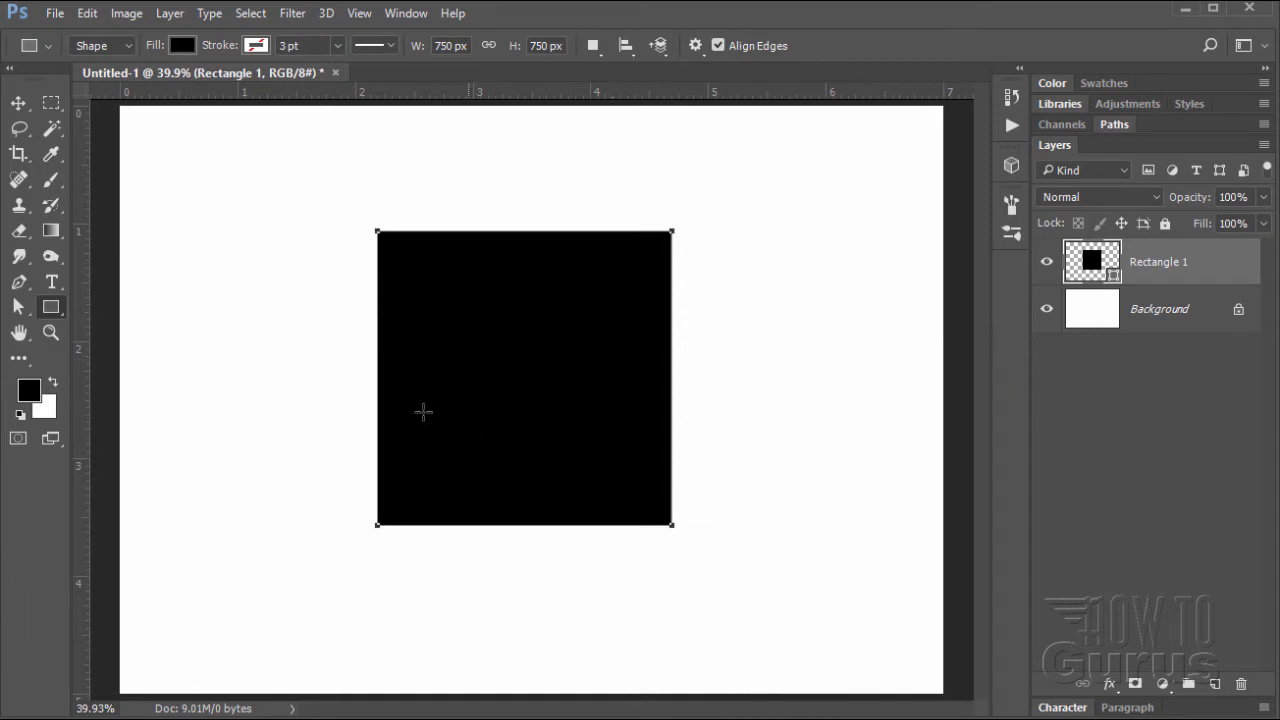
Step: Move the black square to the exact center of the canvas and briefly check its transform controls
{"action": "left_click", "coordinate": [18, 102]}
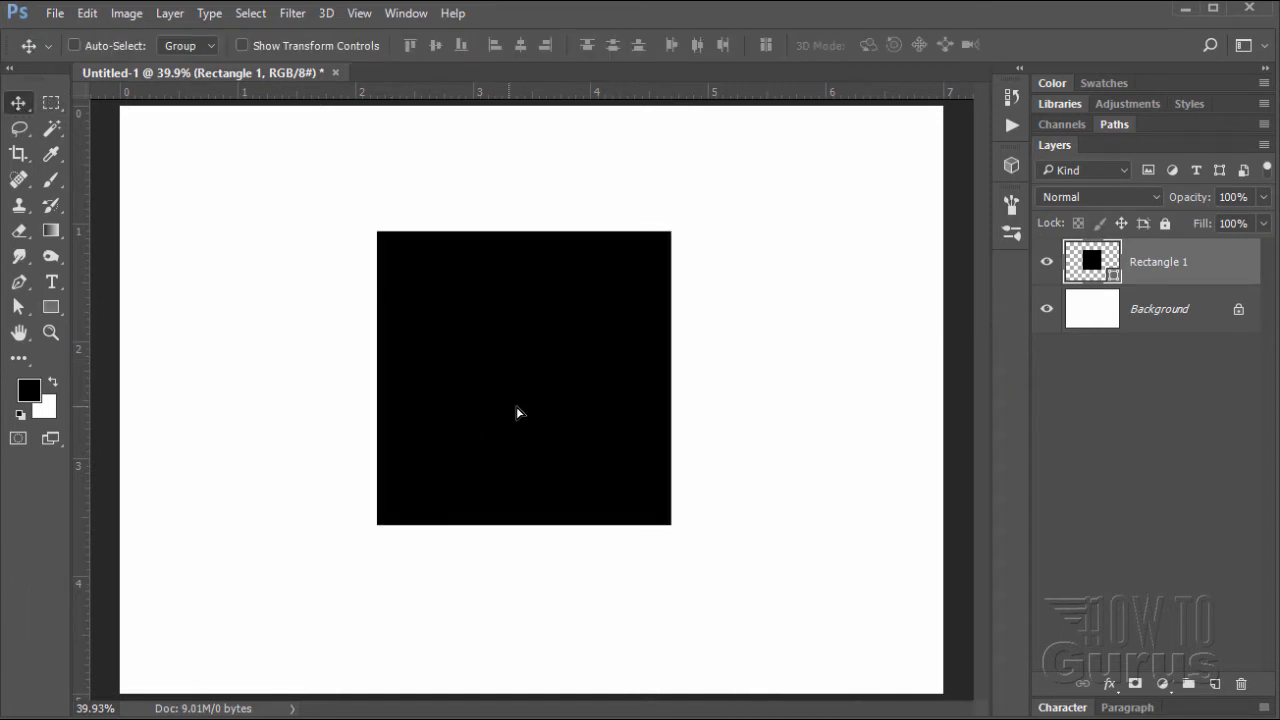
{"action": "left_click_drag", "start_coordinate": [516, 406], "coordinate": [566, 427]}
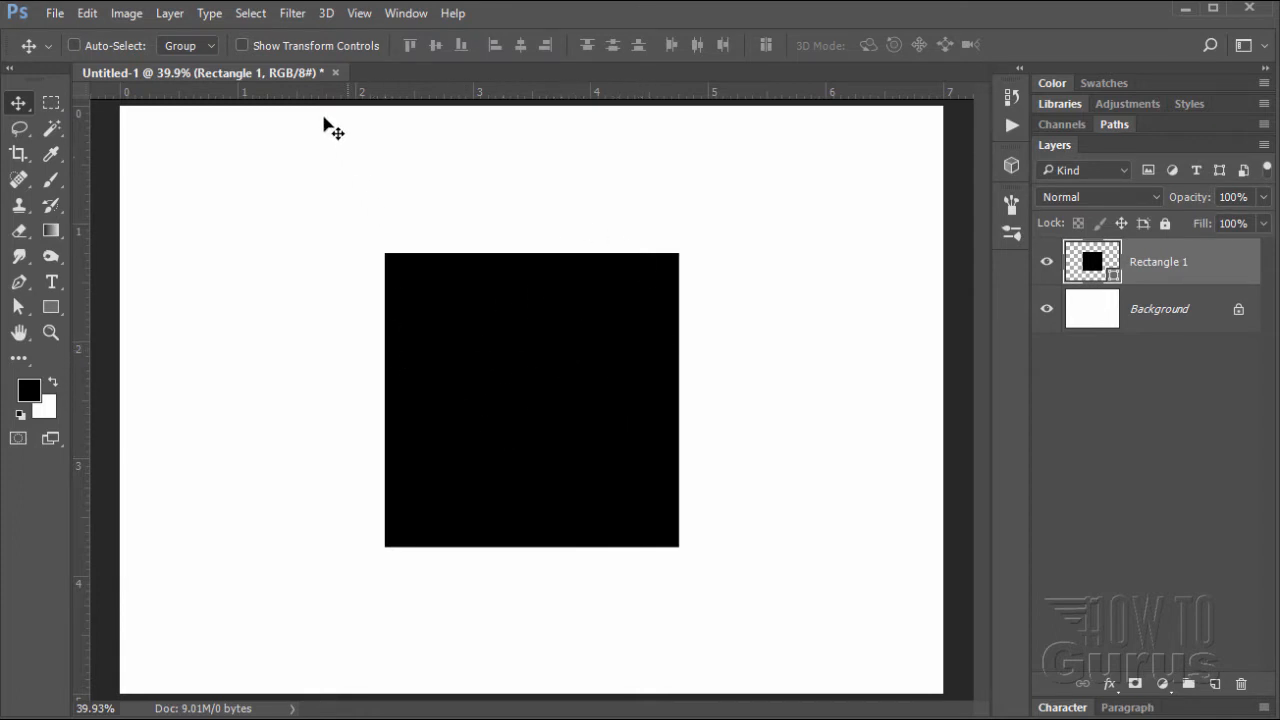
{"action": "left_click", "coordinate": [242, 45]}
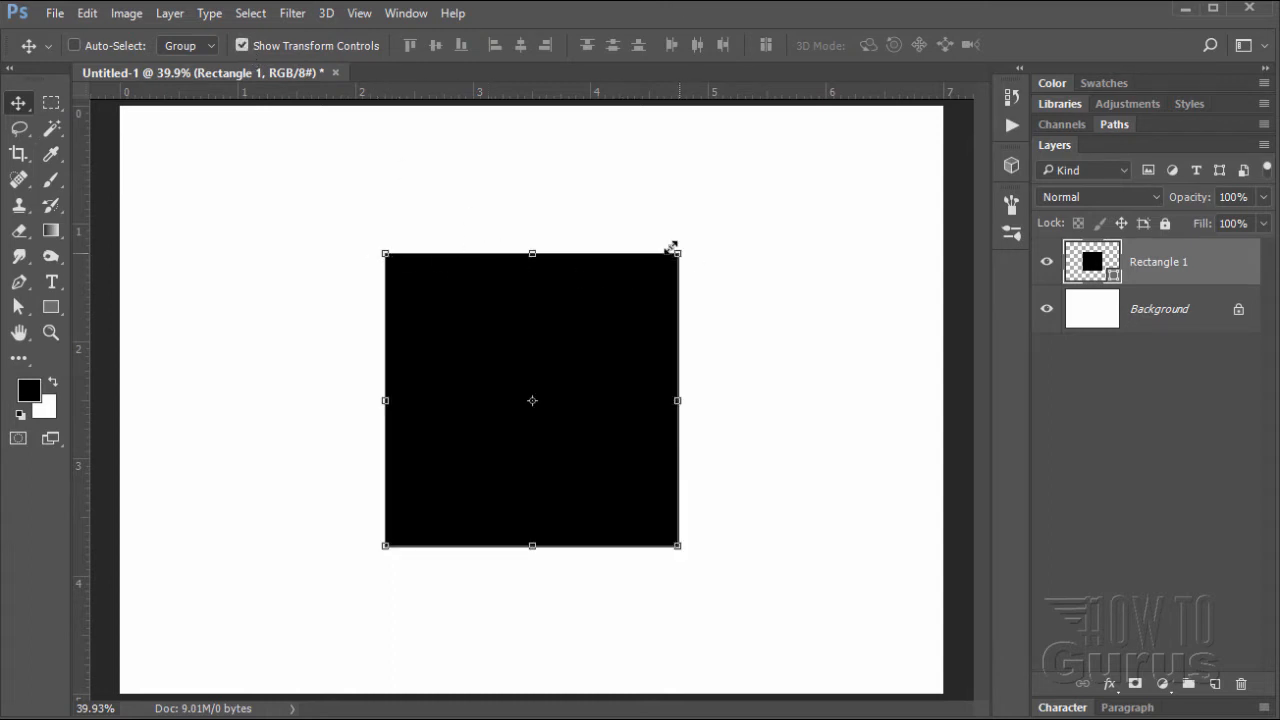
{"action": "left_click", "coordinate": [242, 45]}
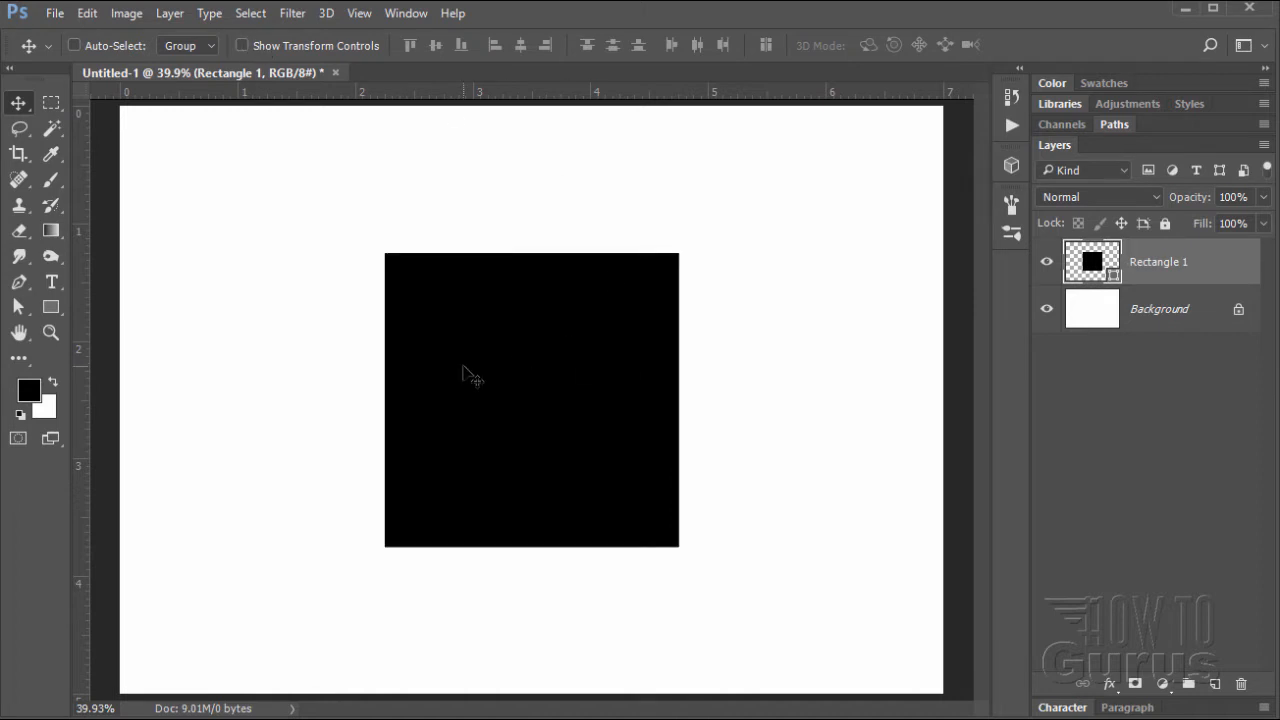
Step: Rotate the square 45 degrees with Free Transform so it stands as a diamond
{"action": "key", "text": "ctrl+t"}
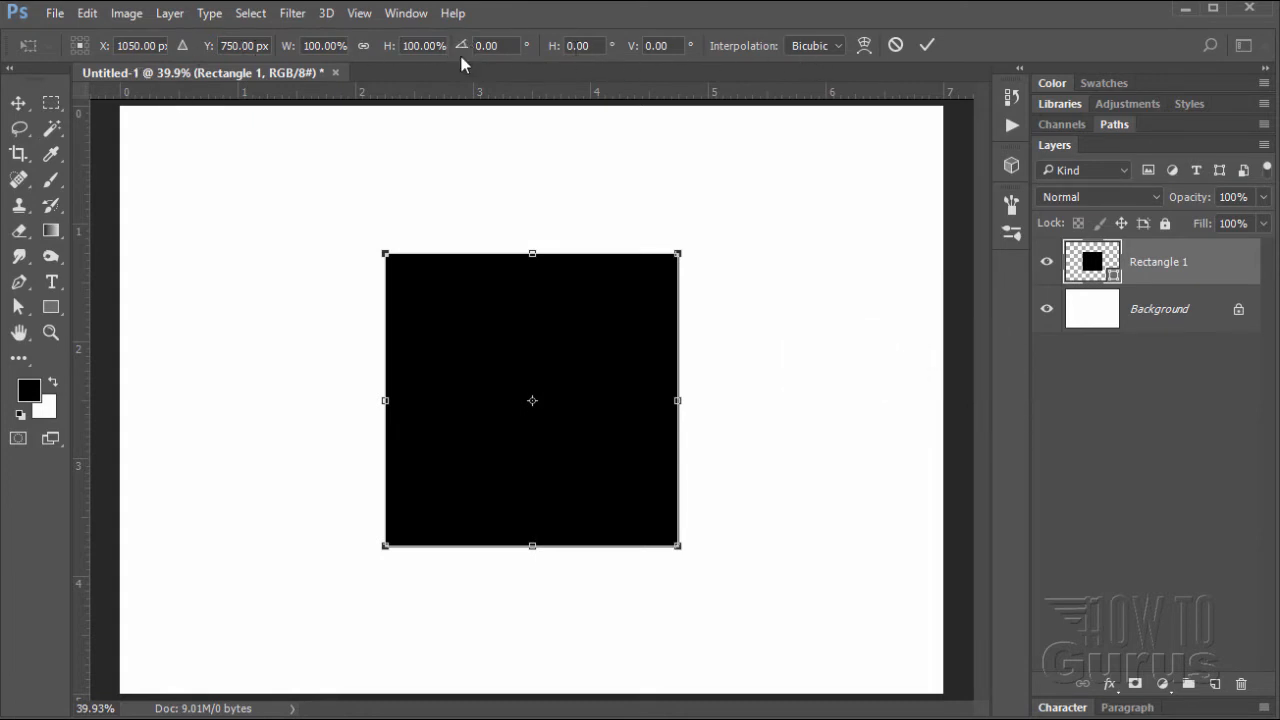
{"action": "left_click", "coordinate": [490, 46]}
{"action": "type", "text": "45"}
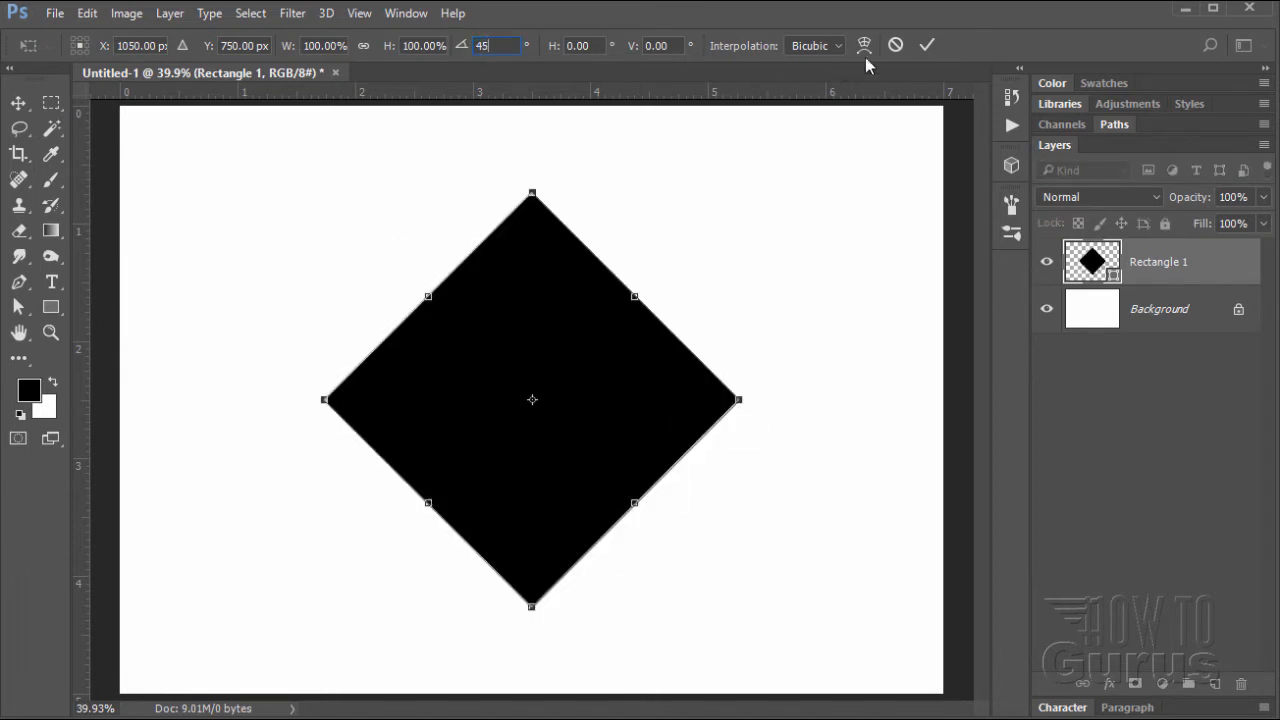
{"action": "left_click", "coordinate": [928, 46]}
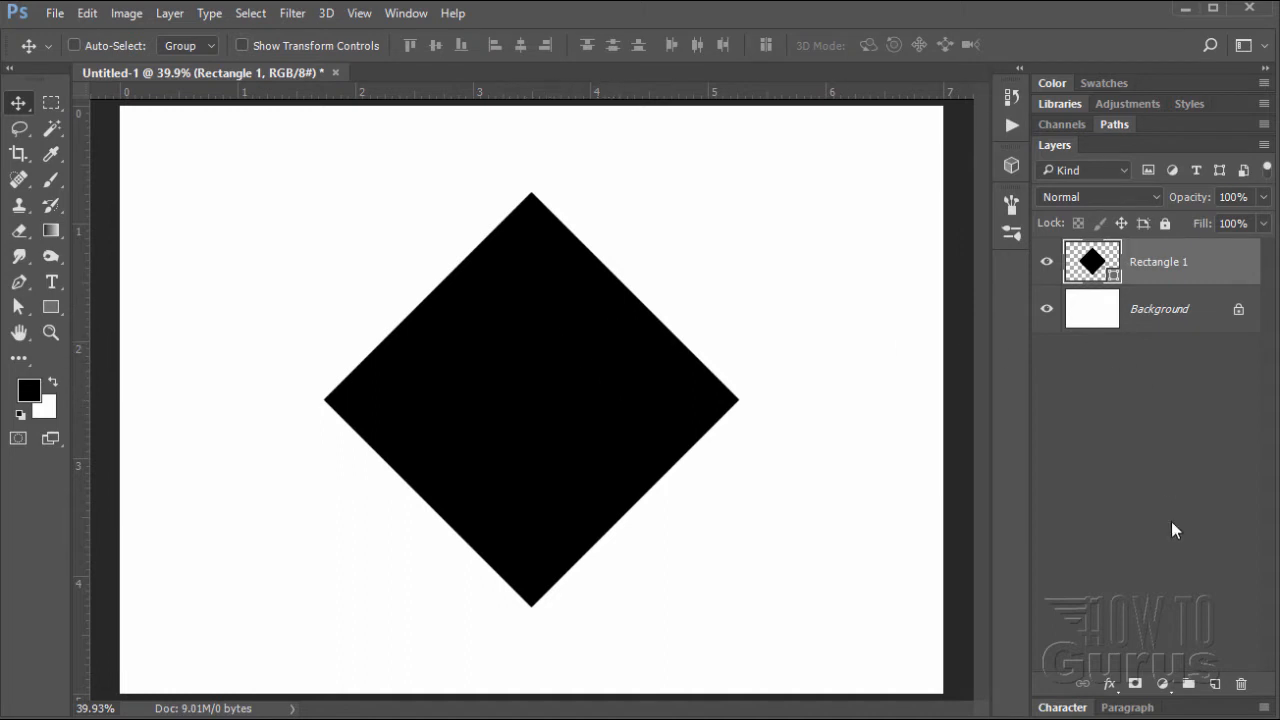
Step: Apply a Color Overlay effect to the diamond in the brown-orange color a45a03, Normal blend mode at 100% opacity
{"action": "left_click", "coordinate": [1110, 685]}
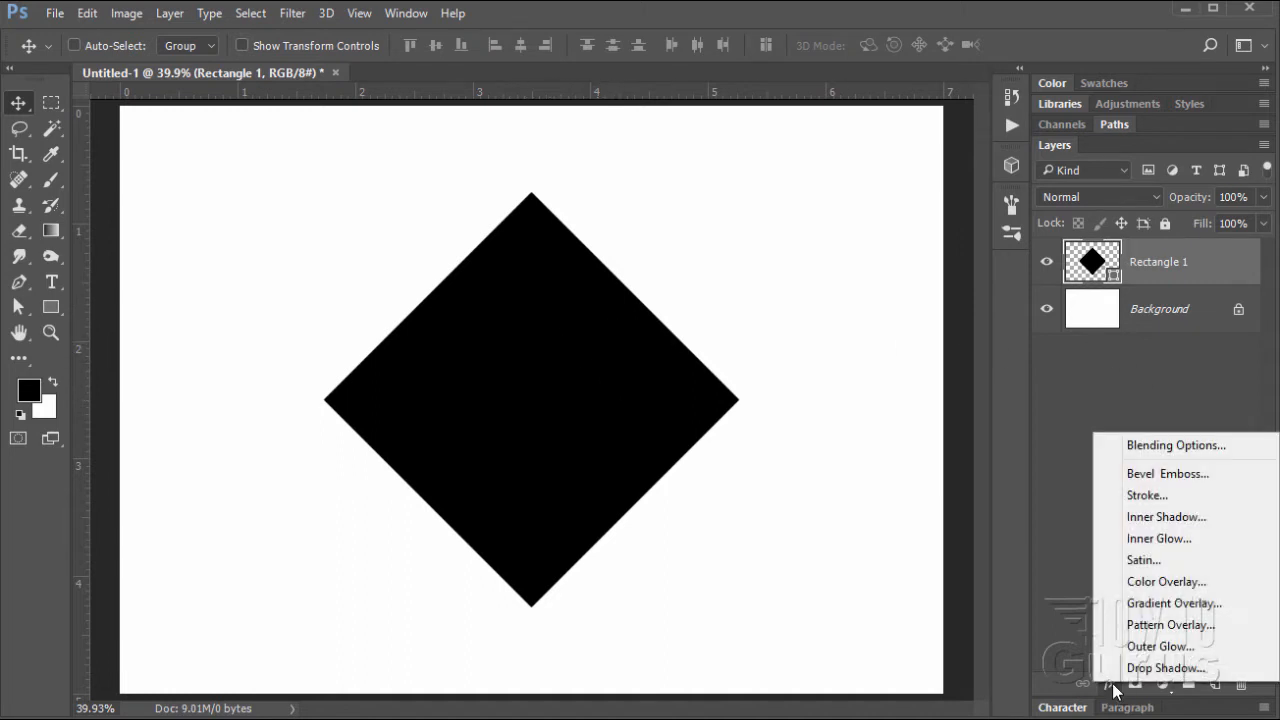
{"action": "left_click", "coordinate": [1147, 585]}
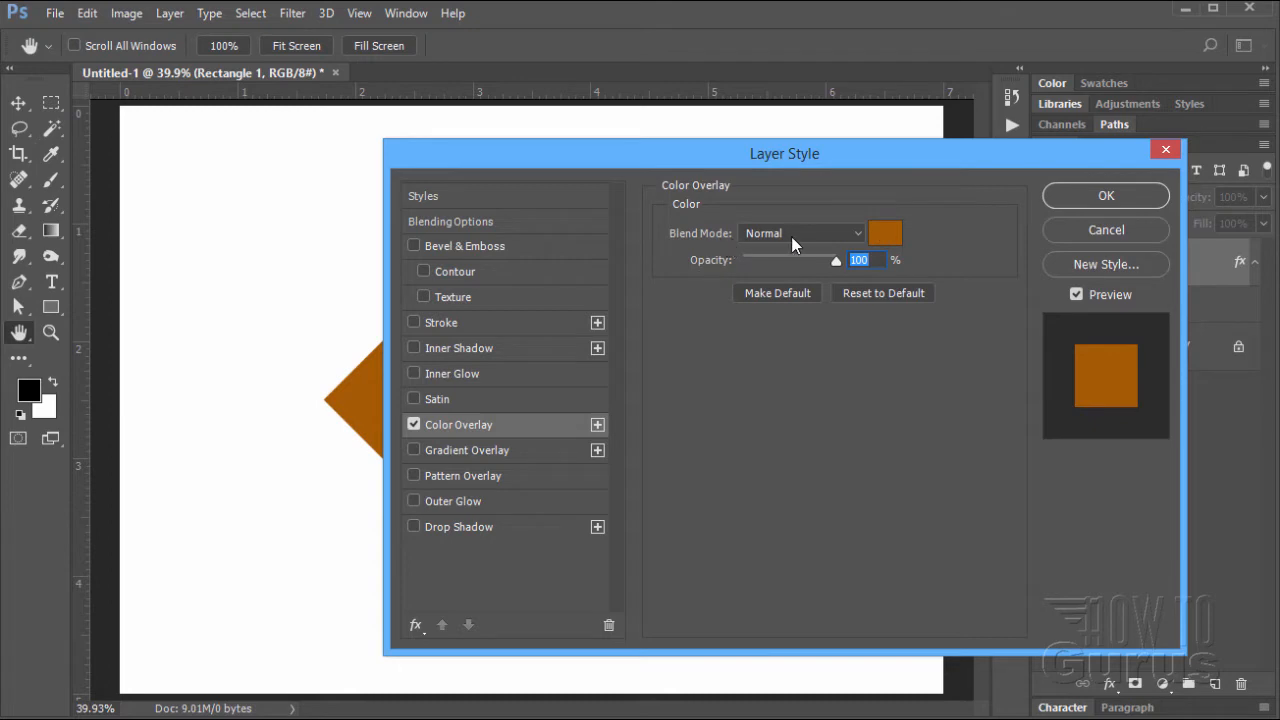
{"action": "left_click", "coordinate": [884, 234]}
{"action": "left_click", "coordinate": [414, 430]}
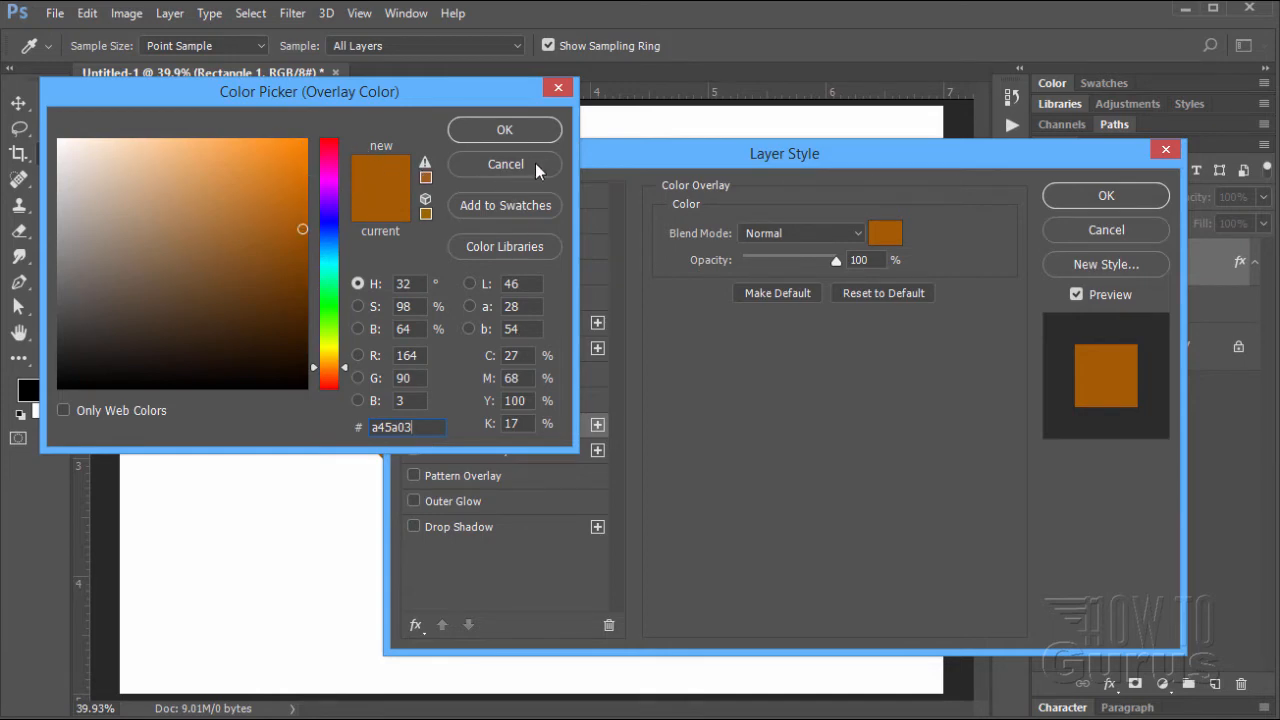
{"action": "left_click", "coordinate": [512, 133]}
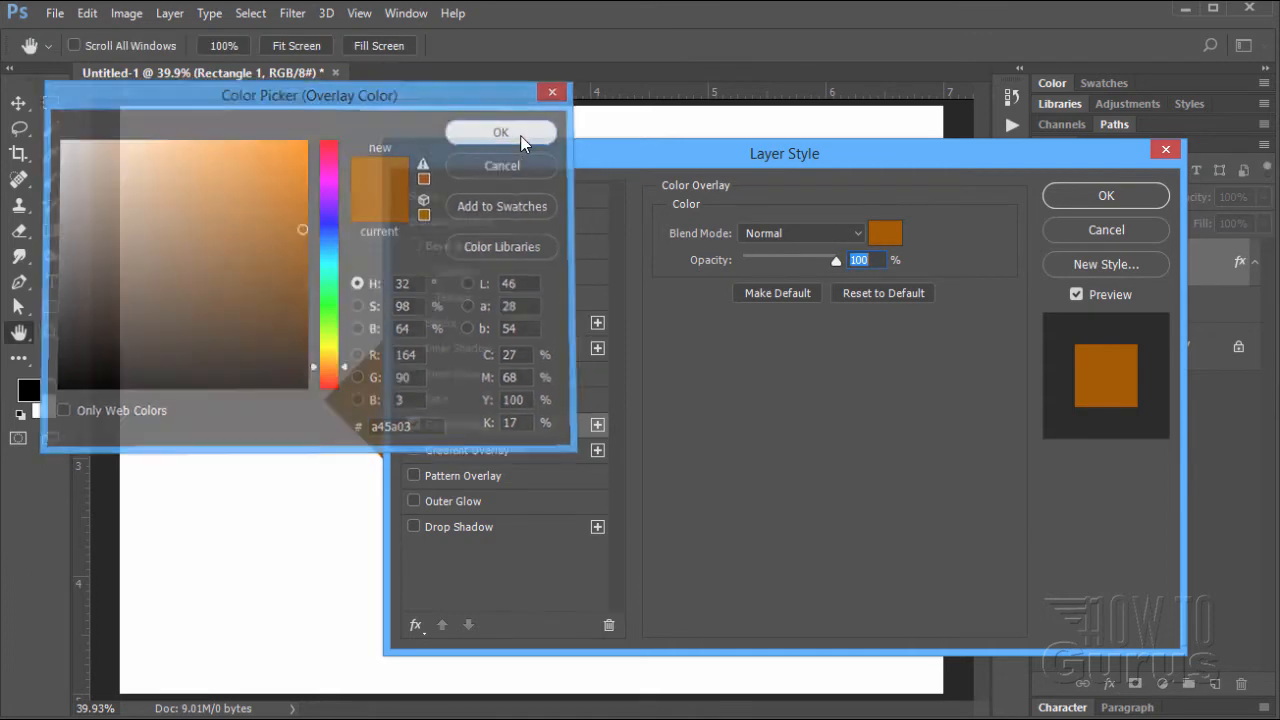
{"action": "left_click", "coordinate": [1082, 185]}
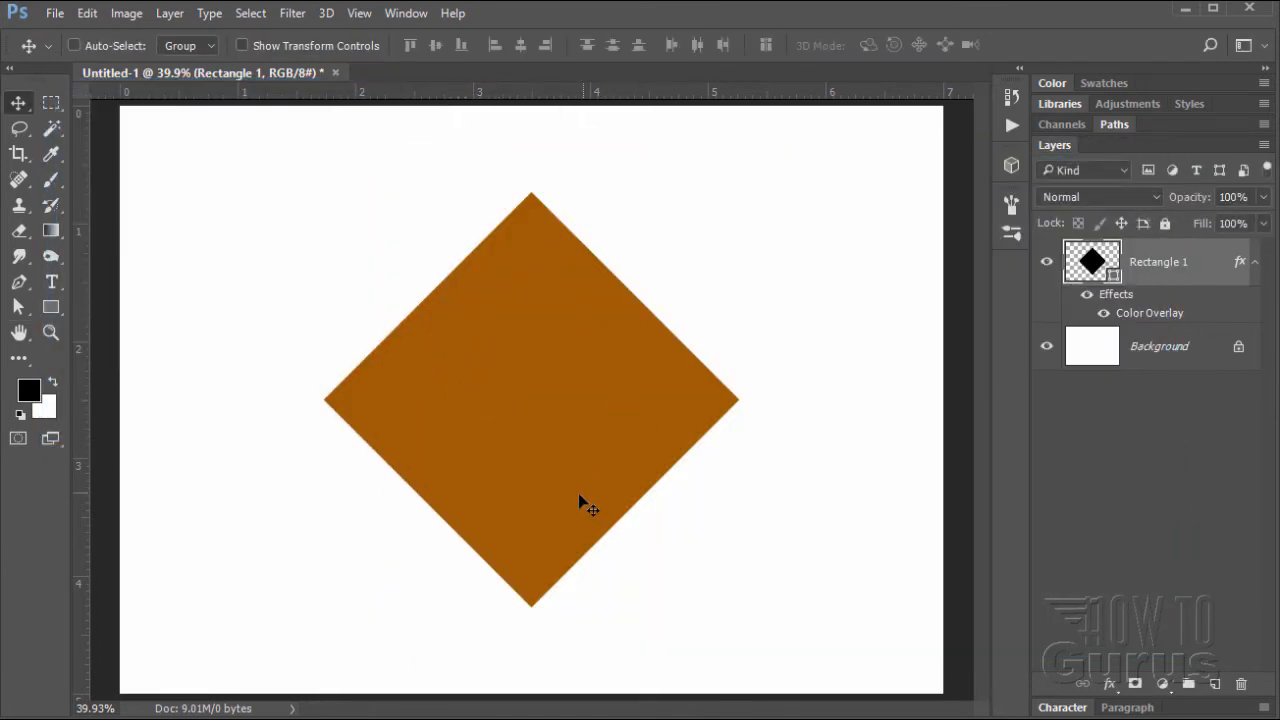
Step: Add a Stroke effect to the diamond in the dark brown color 542c02
{"action": "double_click", "coordinate": [1117, 295]}
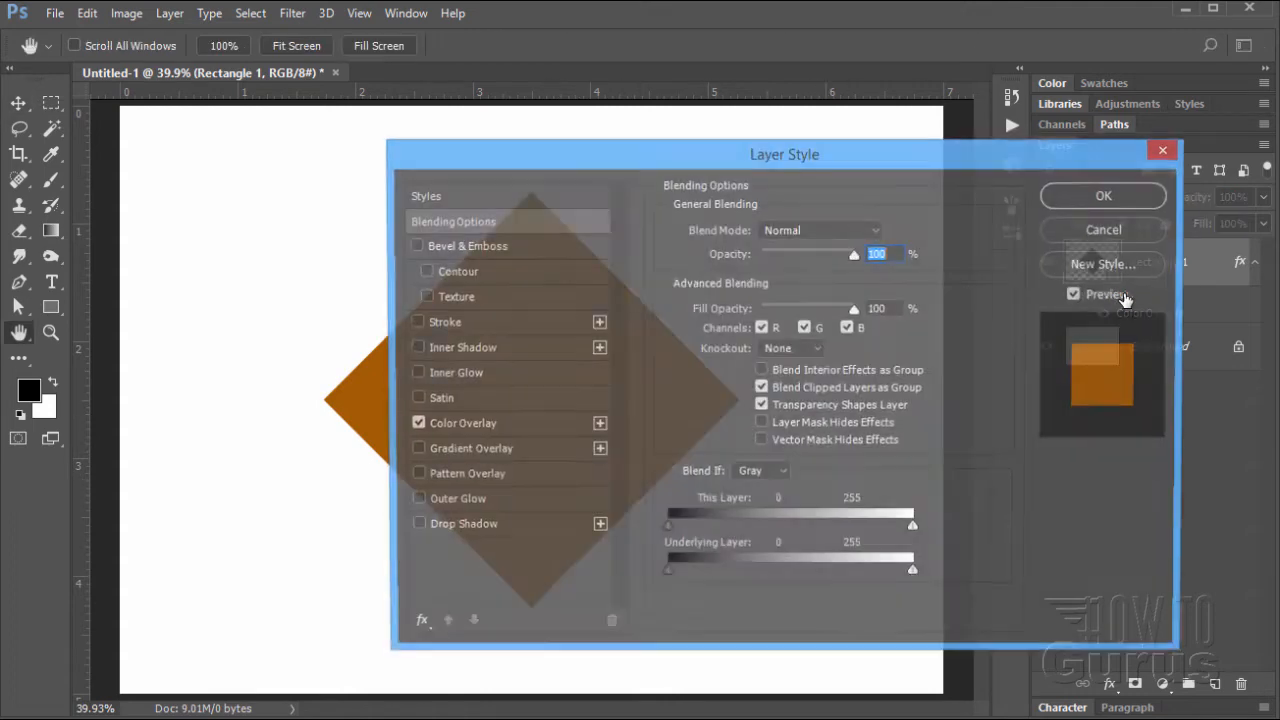
{"action": "left_click", "coordinate": [414, 322]}
{"action": "left_click", "coordinate": [506, 324]}
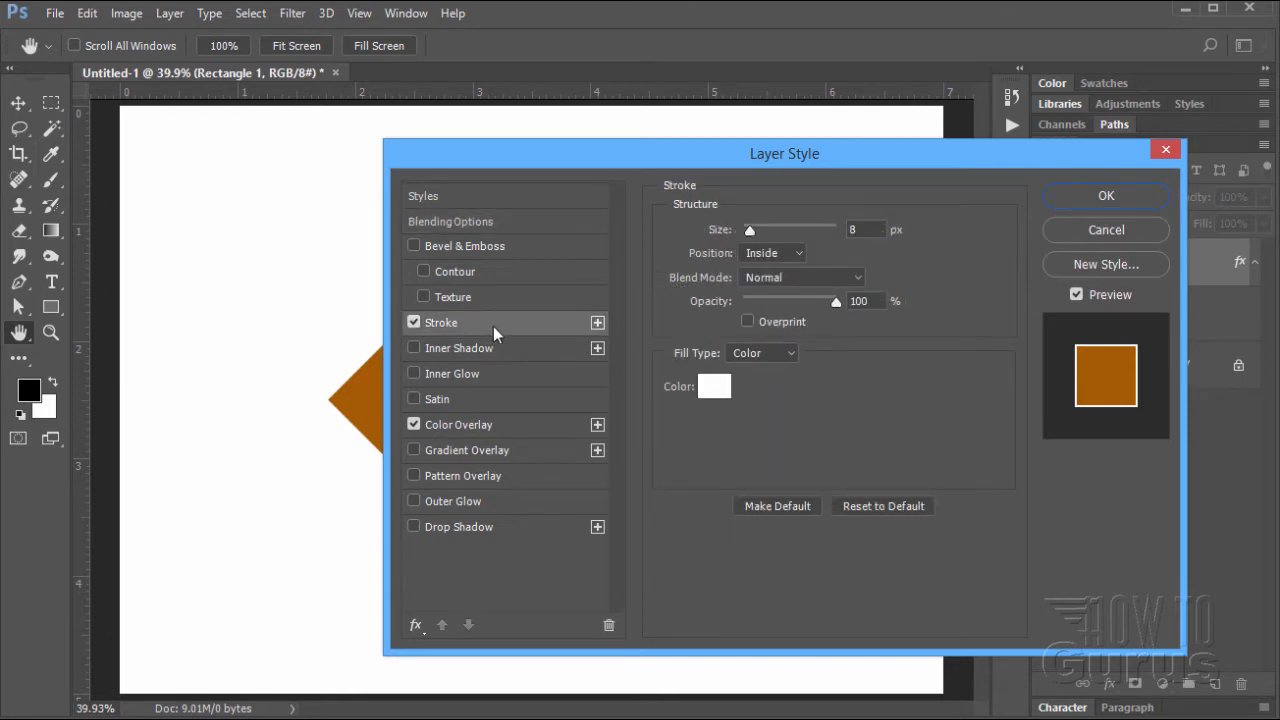
{"action": "left_click", "coordinate": [718, 388]}
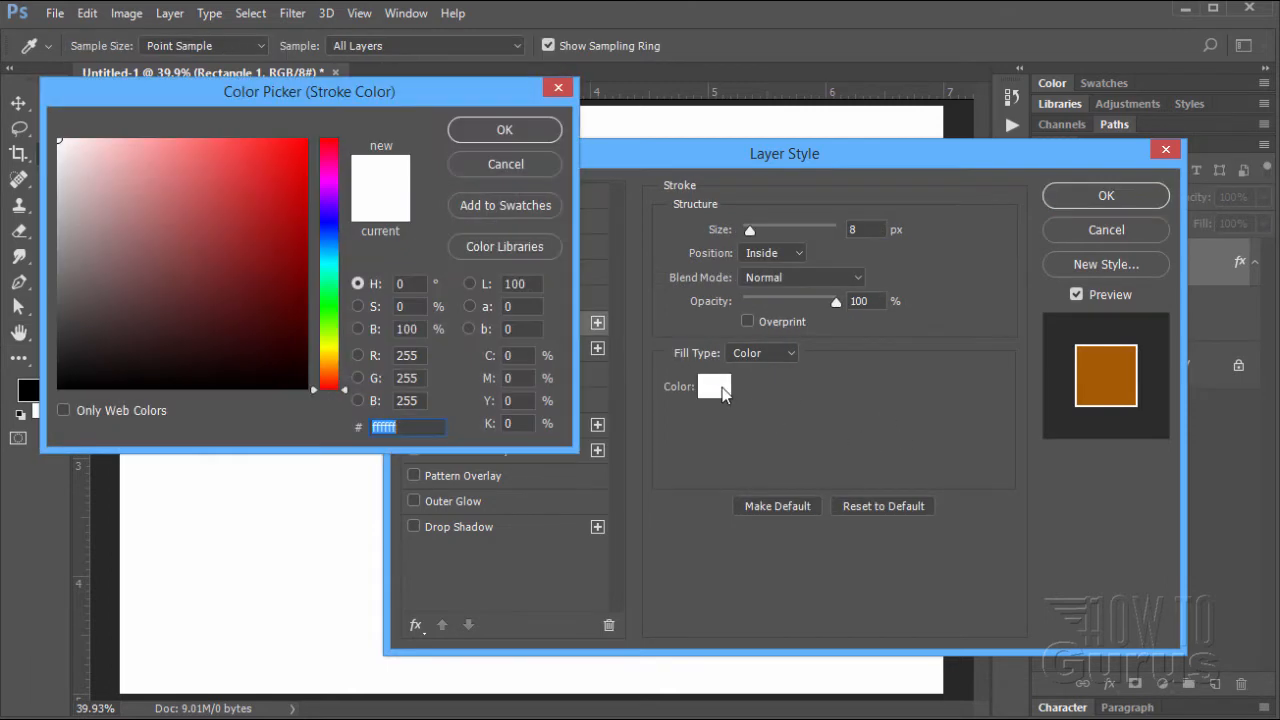
{"action": "left_click", "coordinate": [413, 424]}
{"action": "double_click", "coordinate": [404, 427]}
{"action": "type", "text": "542"}
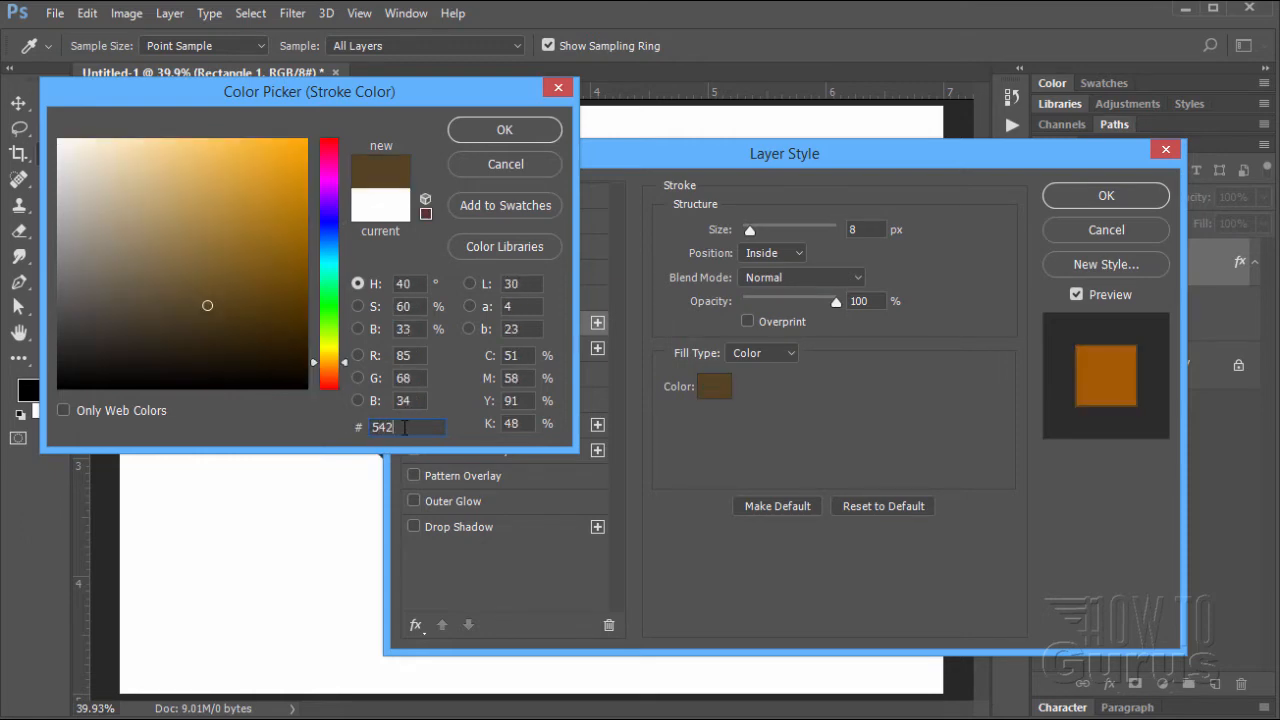
{"action": "type", "text": "c02"}
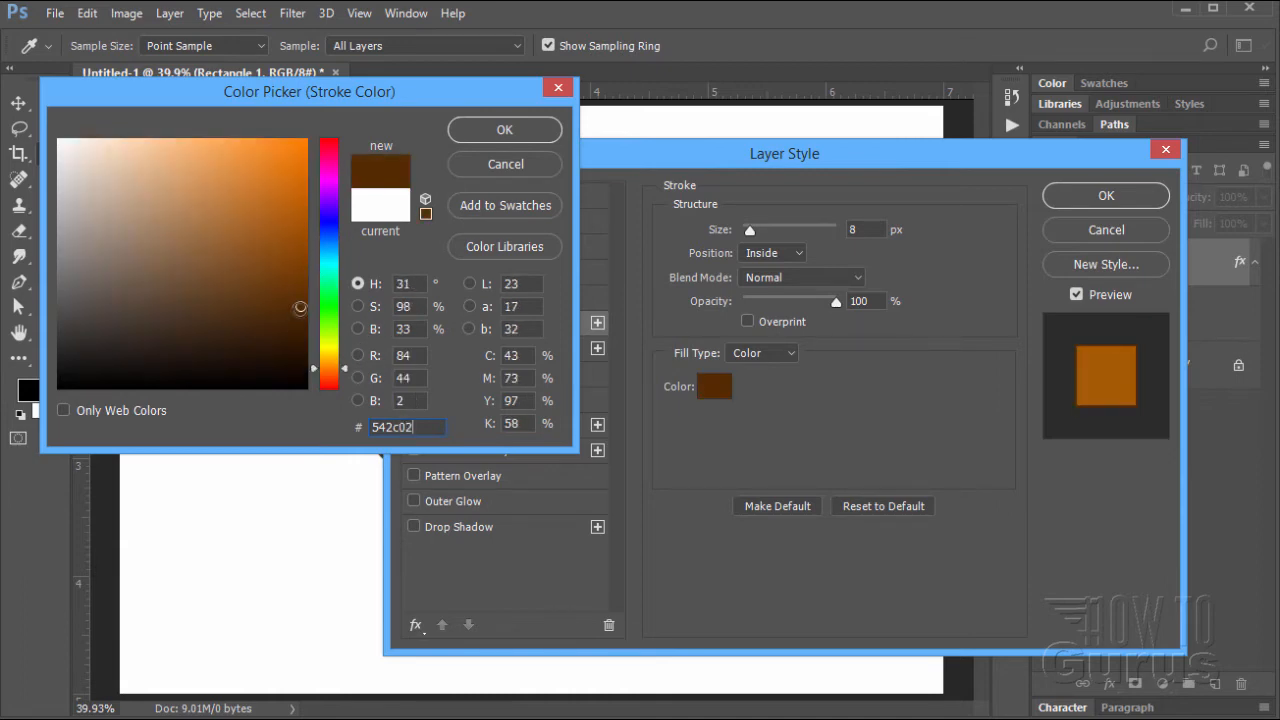
{"action": "left_click", "coordinate": [504, 131]}
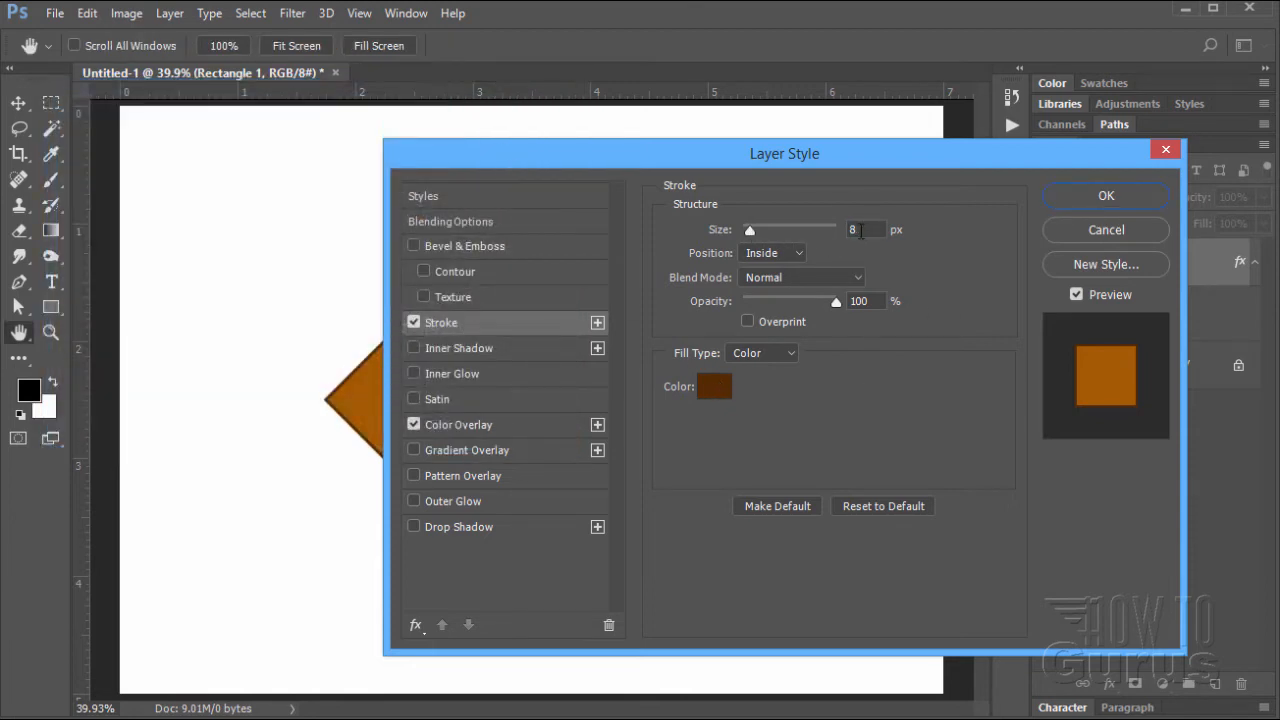
Step: Set the diamond's stroke size to 32 px, recheck its color, and apply the layer style
{"action": "left_click", "coordinate": [861, 231]}
{"action": "type", "text": "32"}
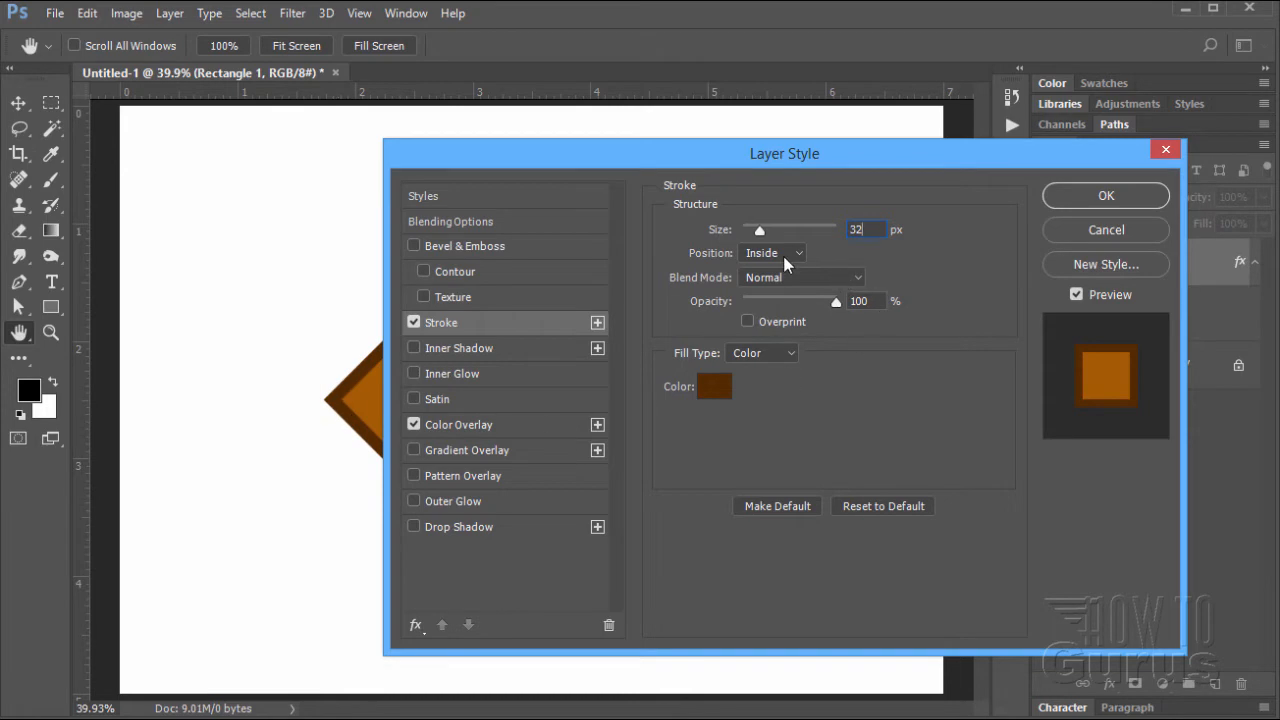
{"action": "left_click", "coordinate": [714, 390]}
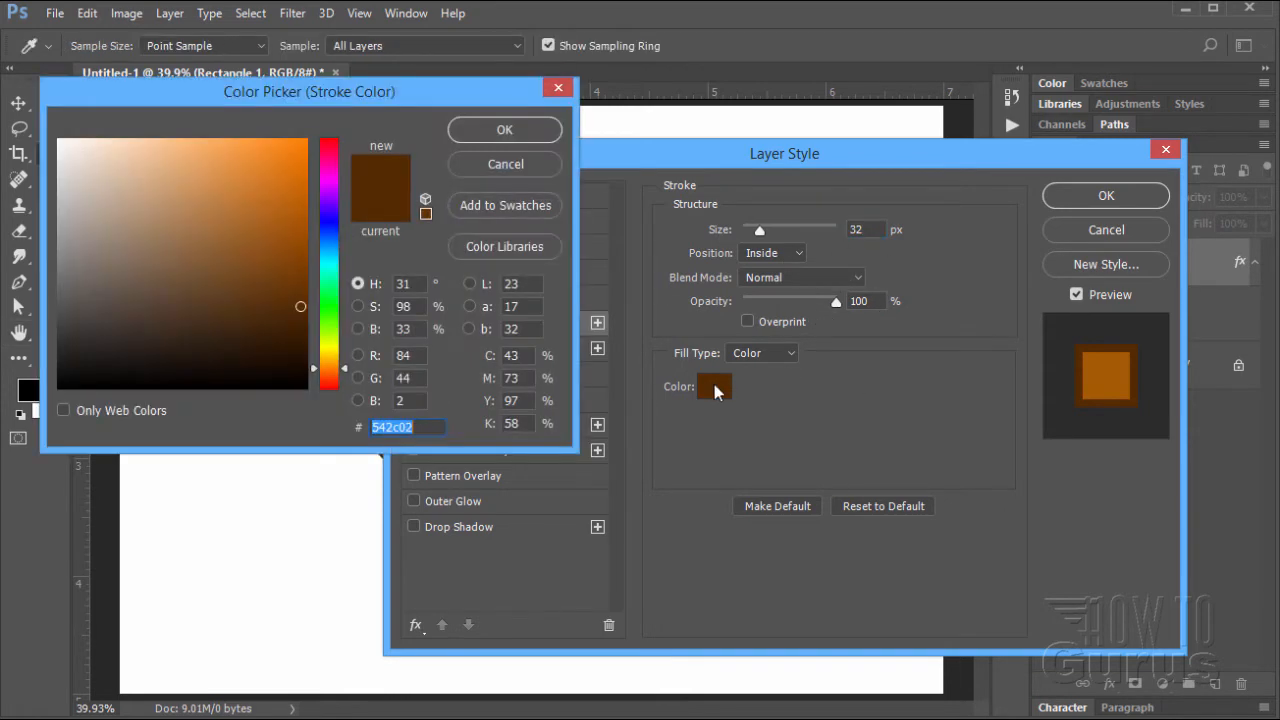
{"action": "left_click", "coordinate": [420, 427]}
{"action": "left_click", "coordinate": [503, 130]}
{"action": "left_click", "coordinate": [1107, 203]}
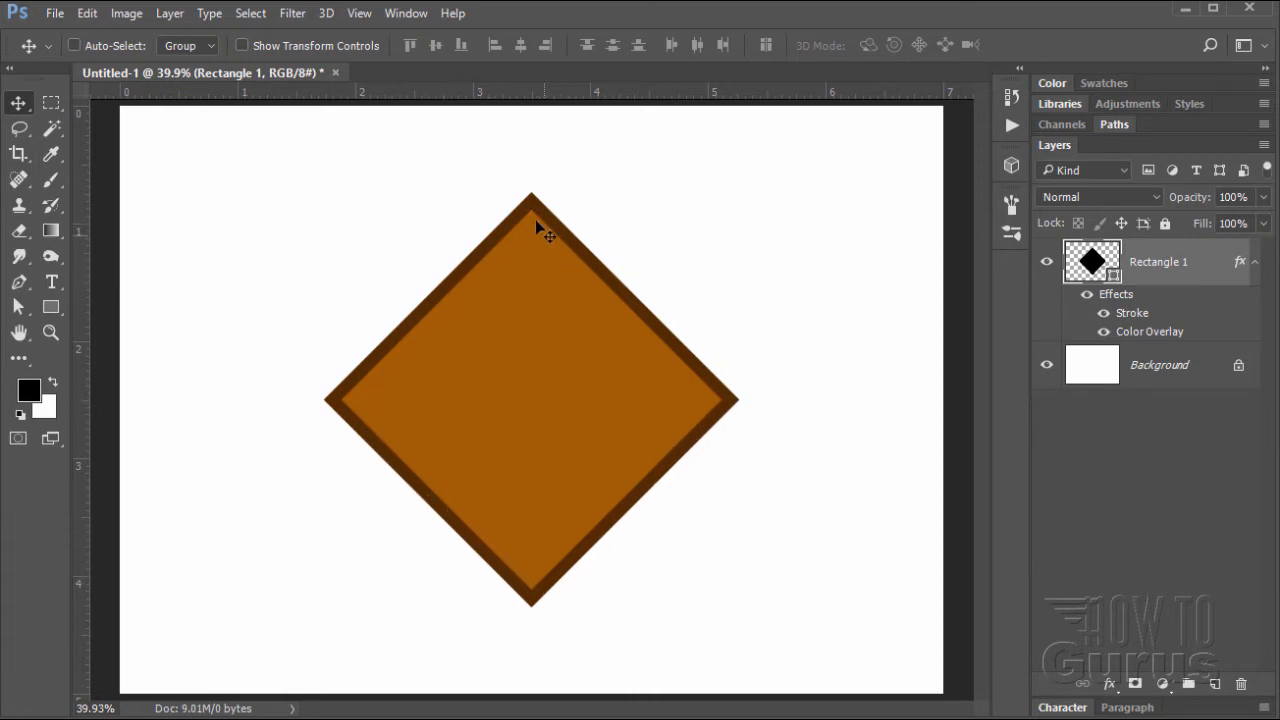
Step: Convert the diamond's effects into separate layers and add a Stroke effect to the resulting inner stroke layer
{"action": "right_click", "coordinate": [1113, 301]}
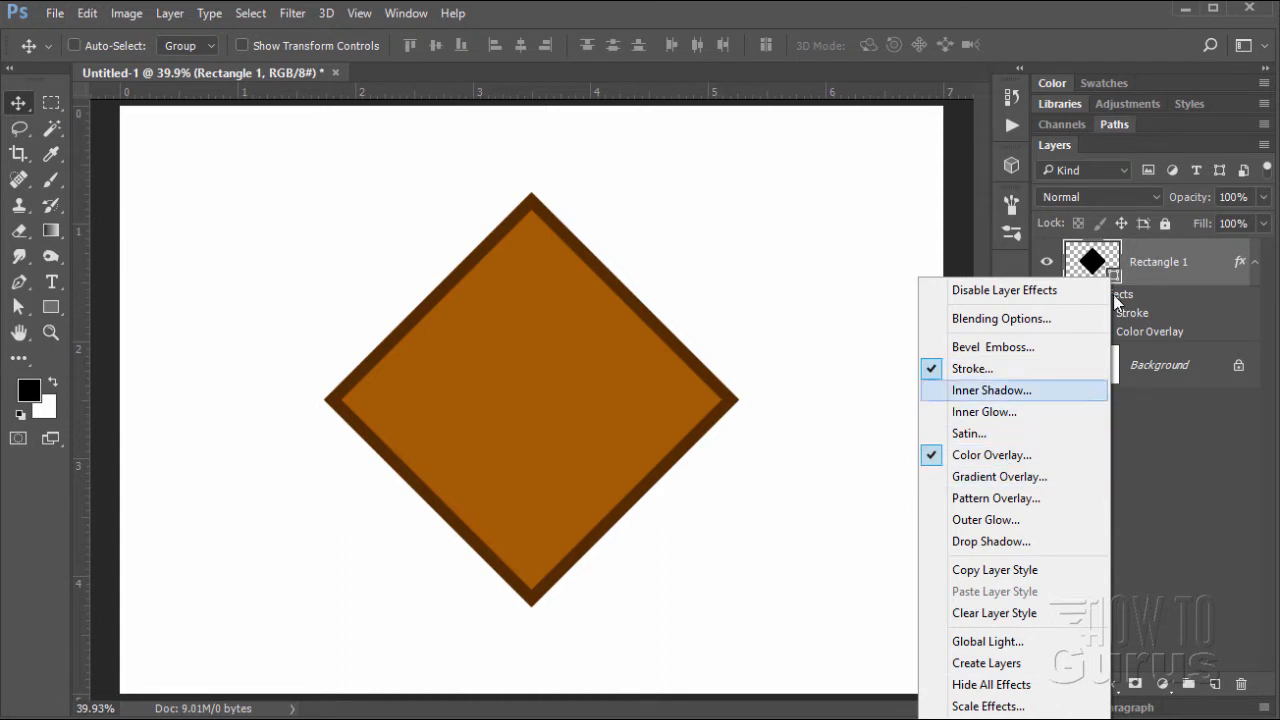
{"action": "left_click", "coordinate": [978, 666]}
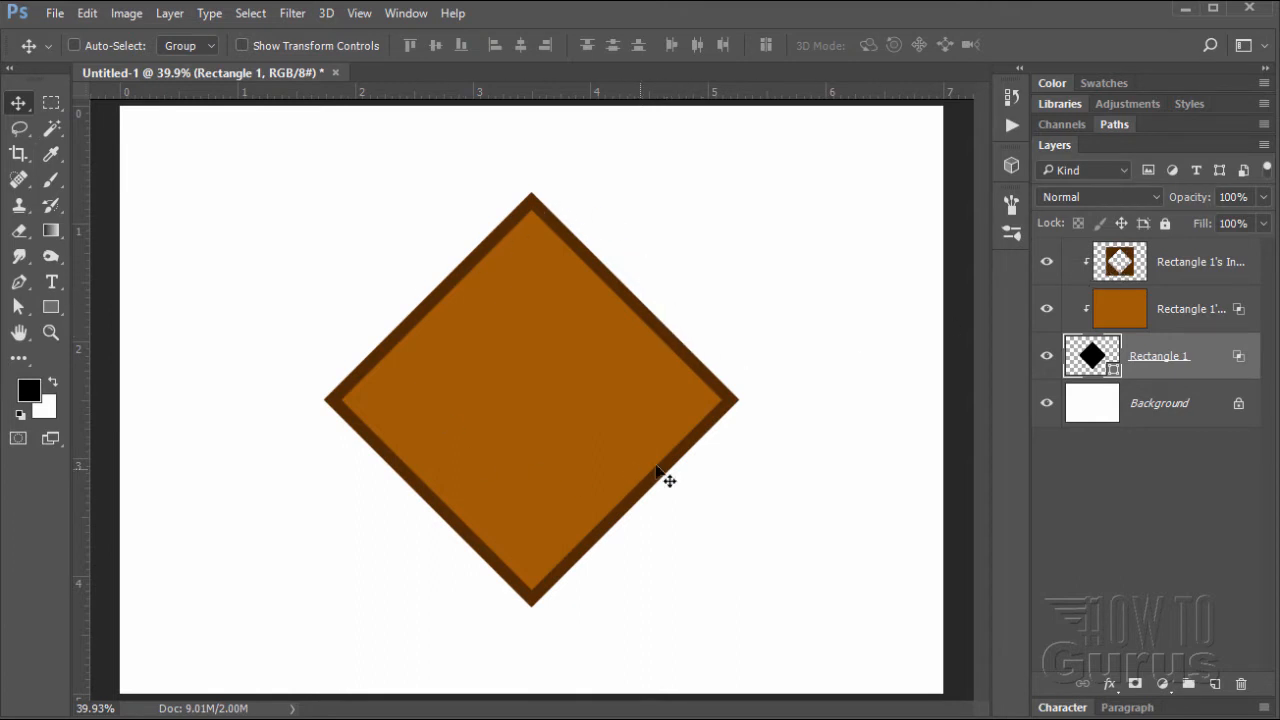
{"action": "left_click", "coordinate": [1186, 268]}
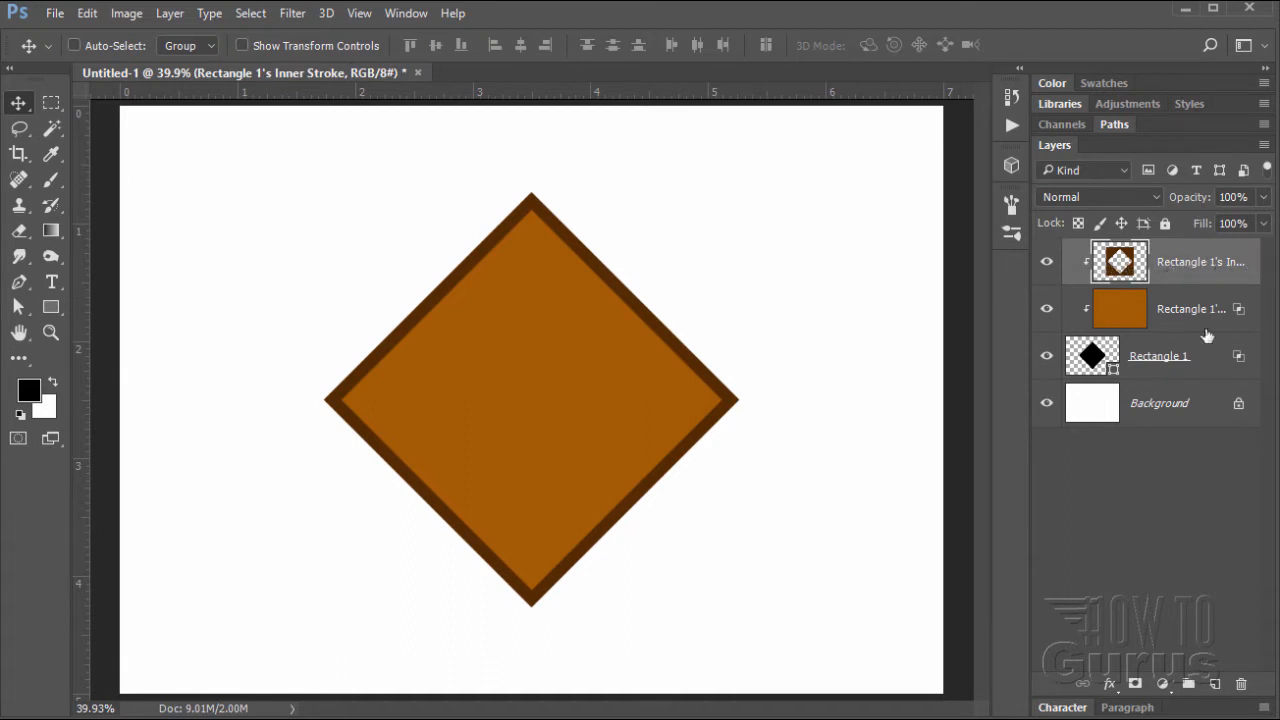
{"action": "left_click", "coordinate": [1111, 686]}
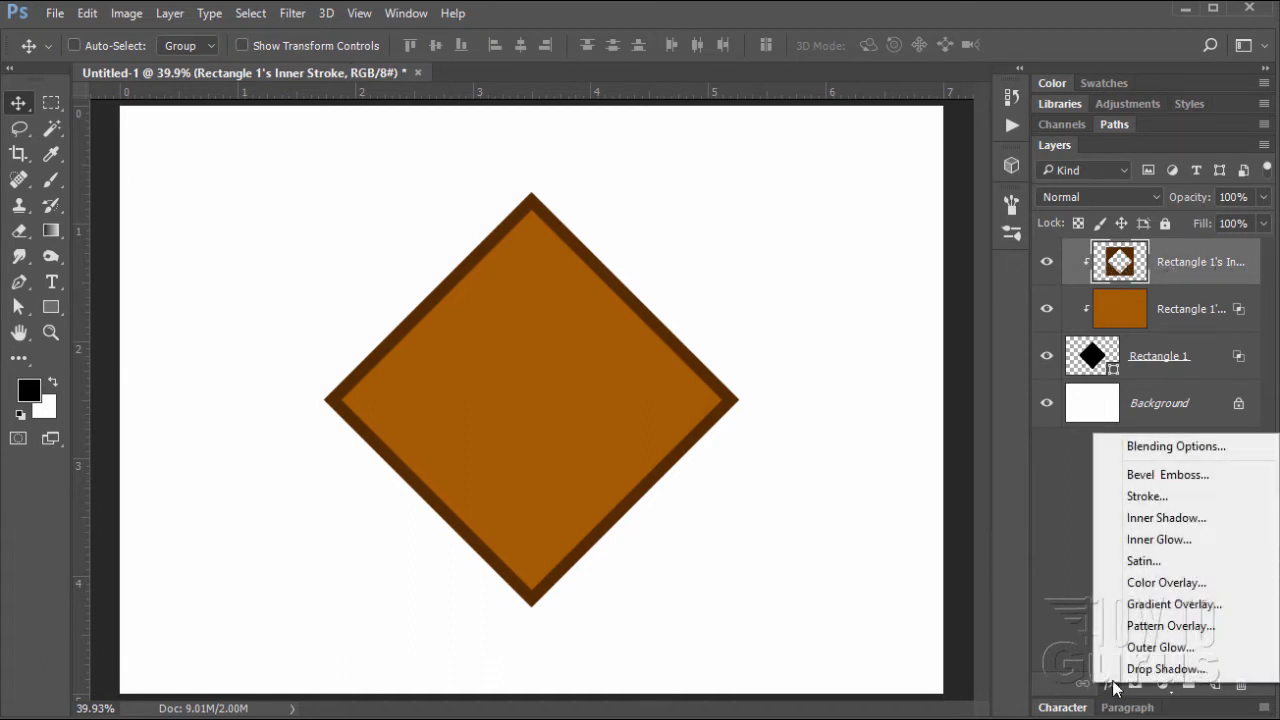
{"action": "left_click", "coordinate": [1138, 496]}
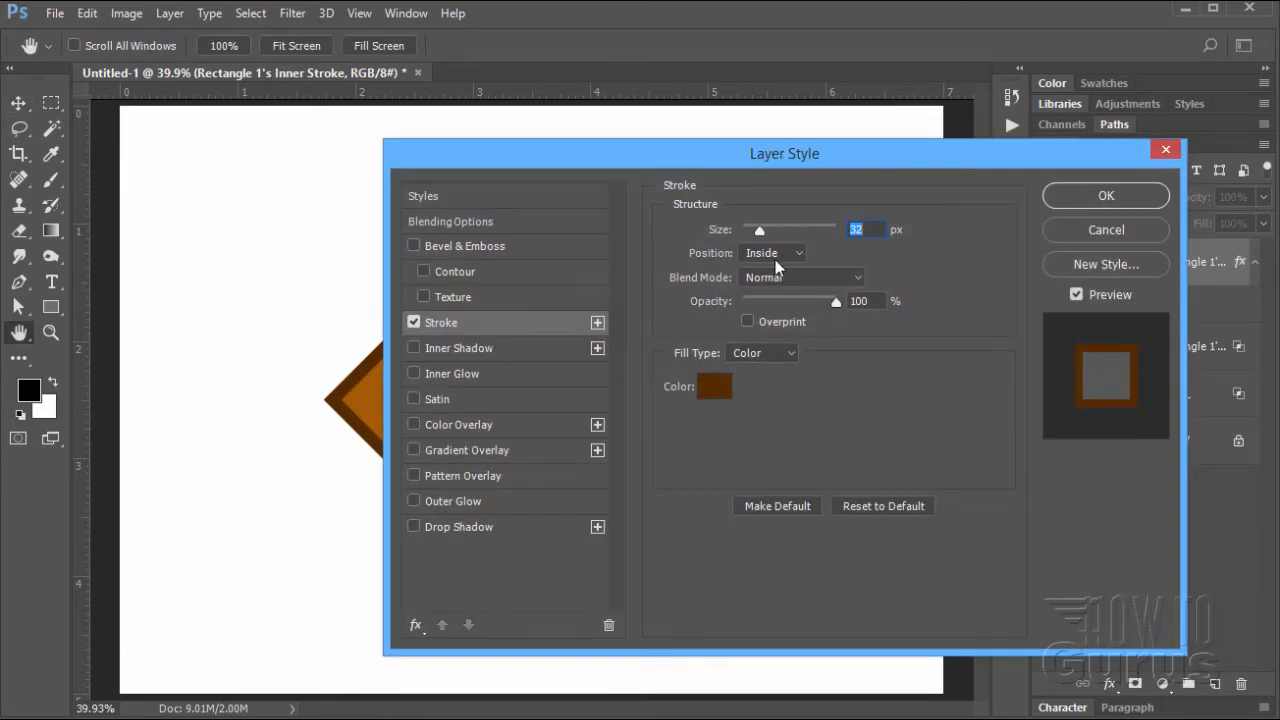
Step: Make the inner stroke layer's new stroke white (ffffff) and 8 px in size, then apply it
{"action": "left_click", "coordinate": [716, 388]}
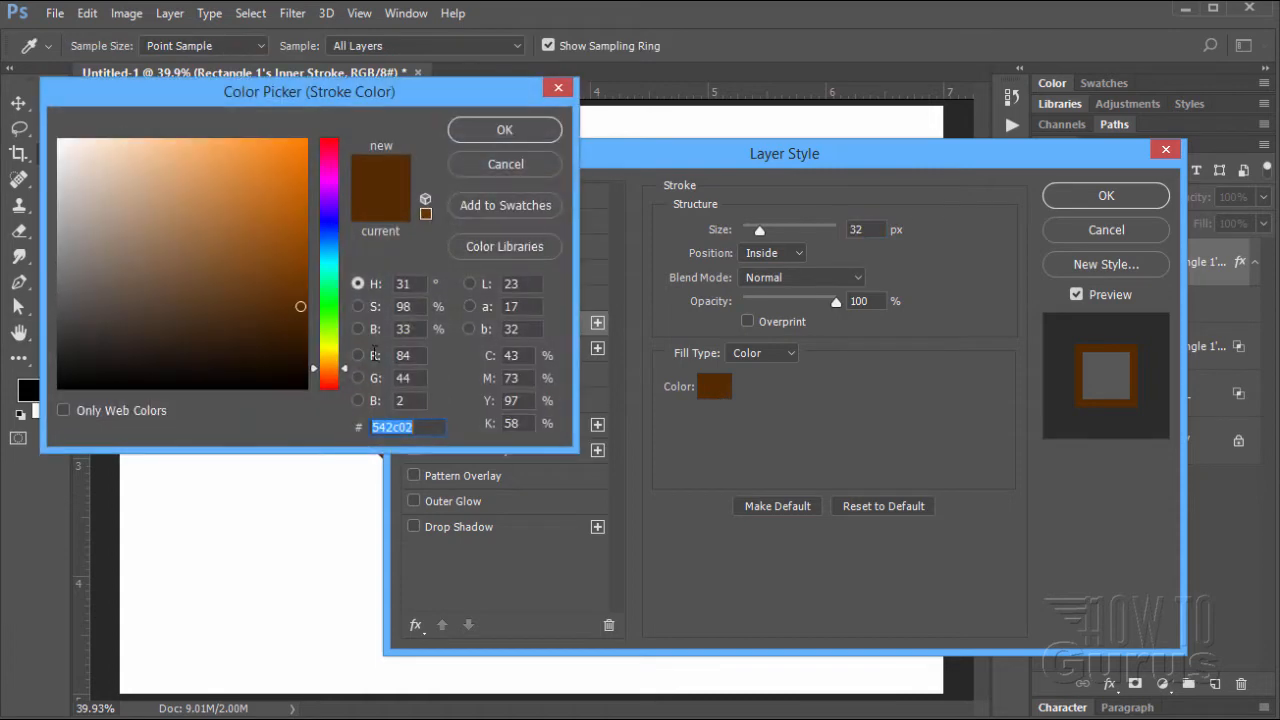
{"action": "type", "text": "ffffff"}
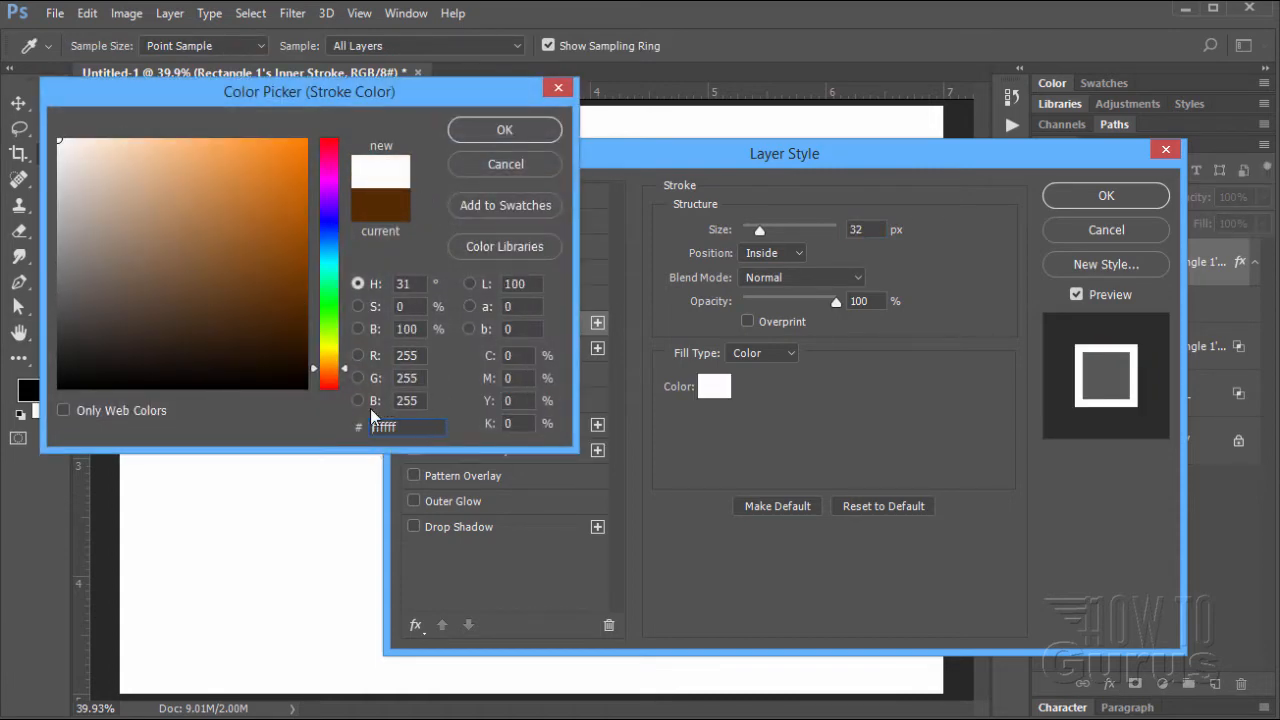
{"action": "left_click", "coordinate": [500, 130]}
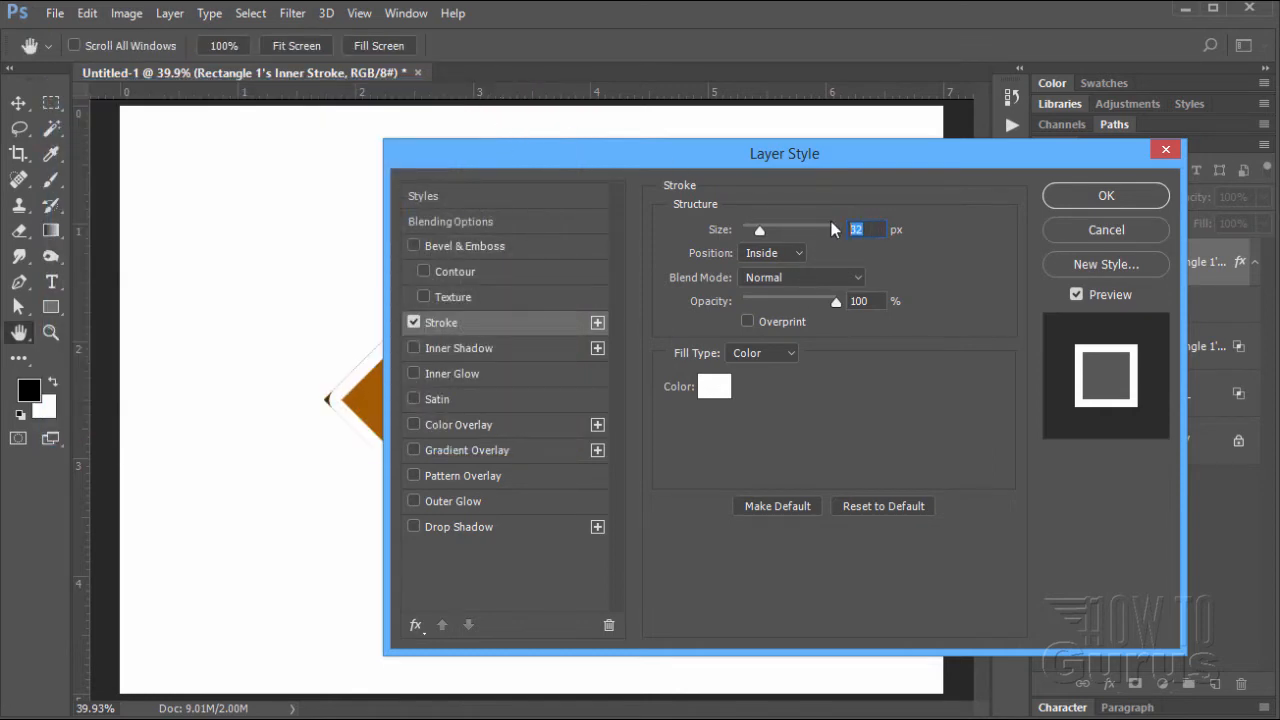
{"action": "type", "text": "8"}
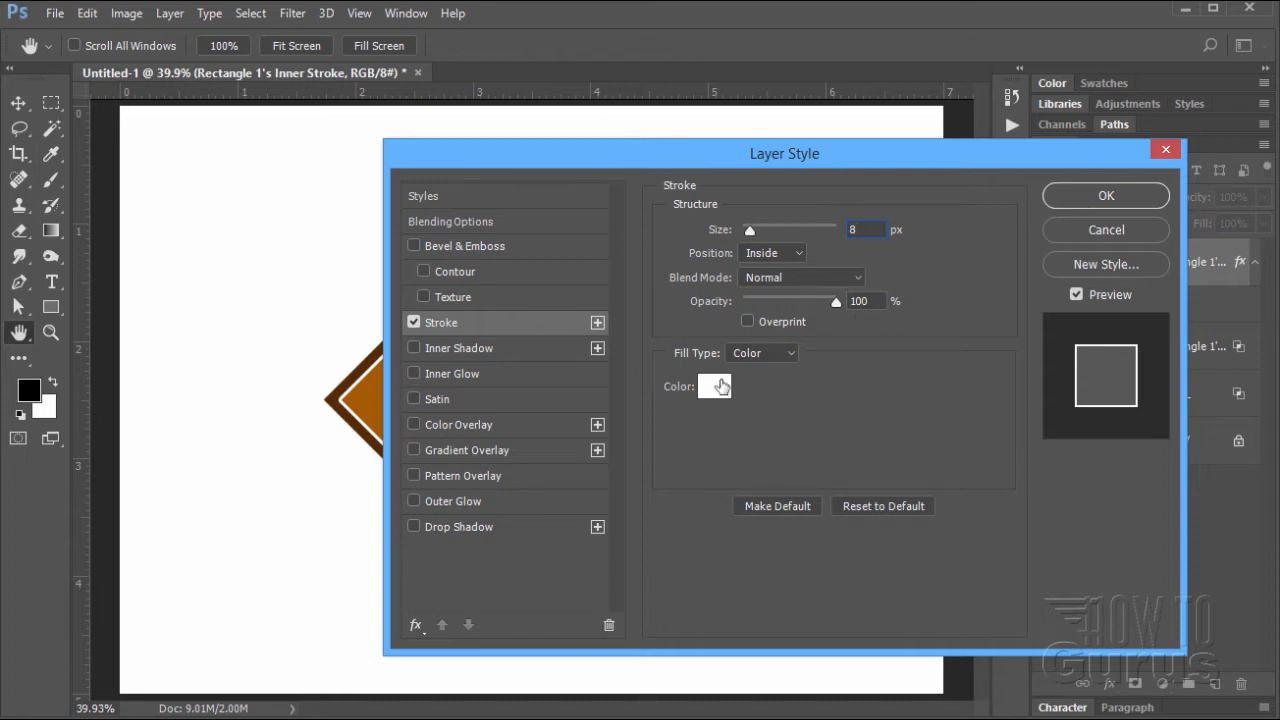
{"action": "left_click", "coordinate": [1067, 199]}
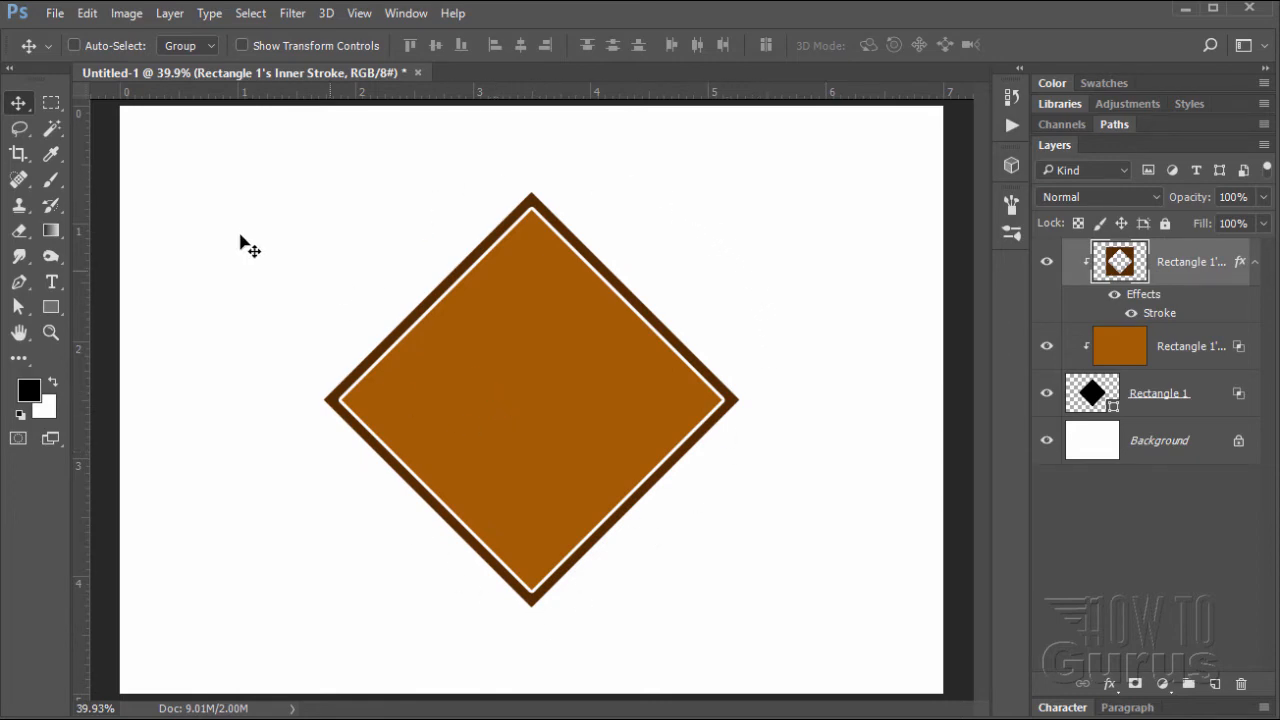
{"action": "left_click", "coordinate": [55, 14]}
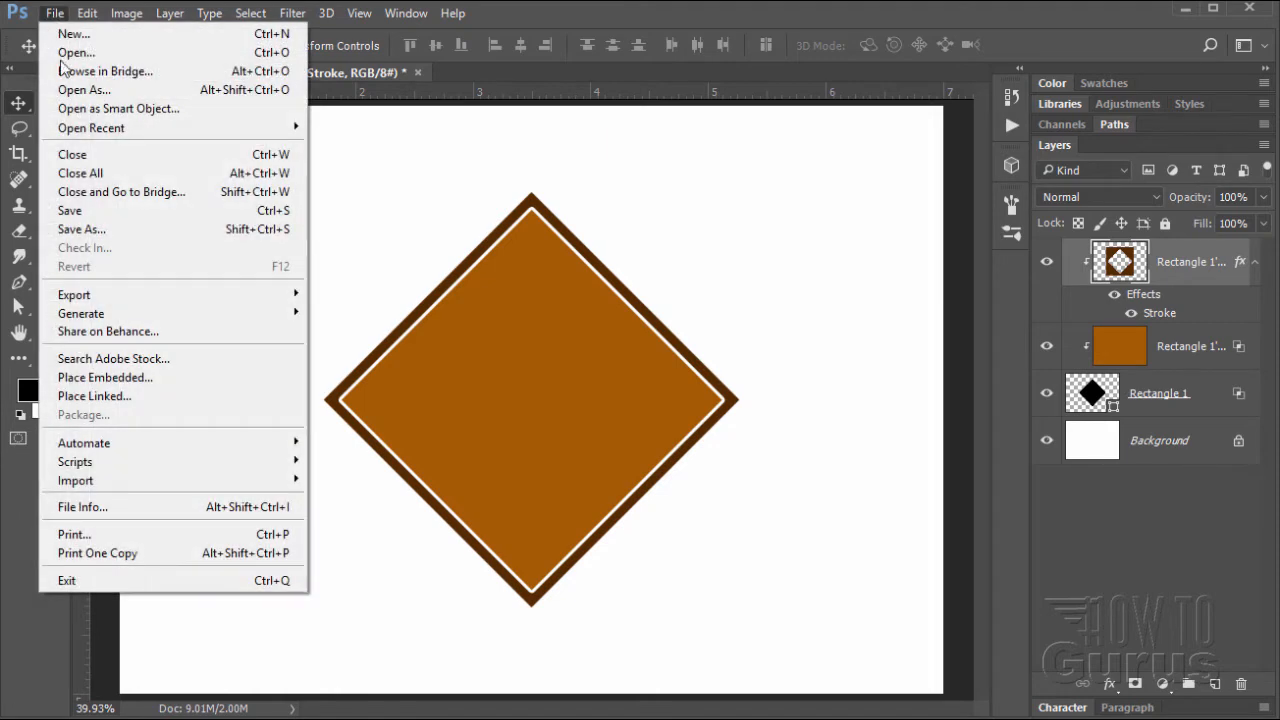
{"action": "left_click", "coordinate": [111, 377]}
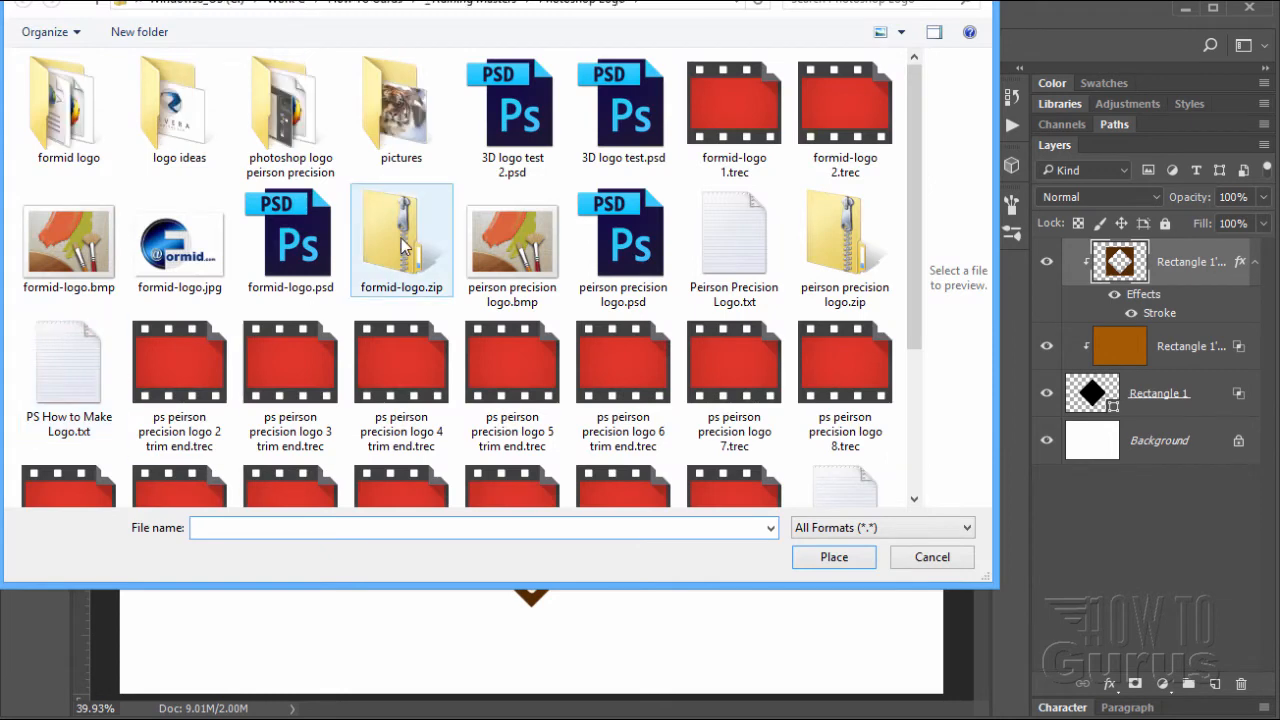
{"action": "double_click", "coordinate": [386, 139]}
{"action": "left_click", "coordinate": [70, 124]}
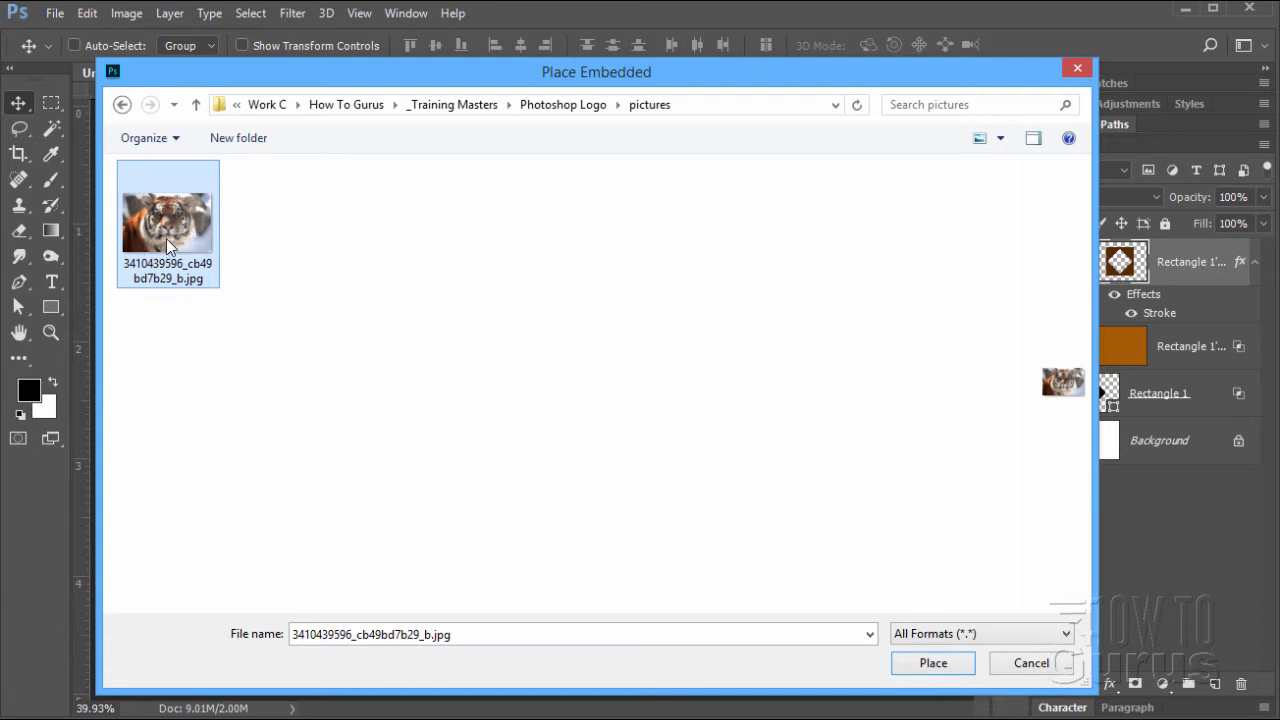
{"action": "left_click", "coordinate": [928, 669]}
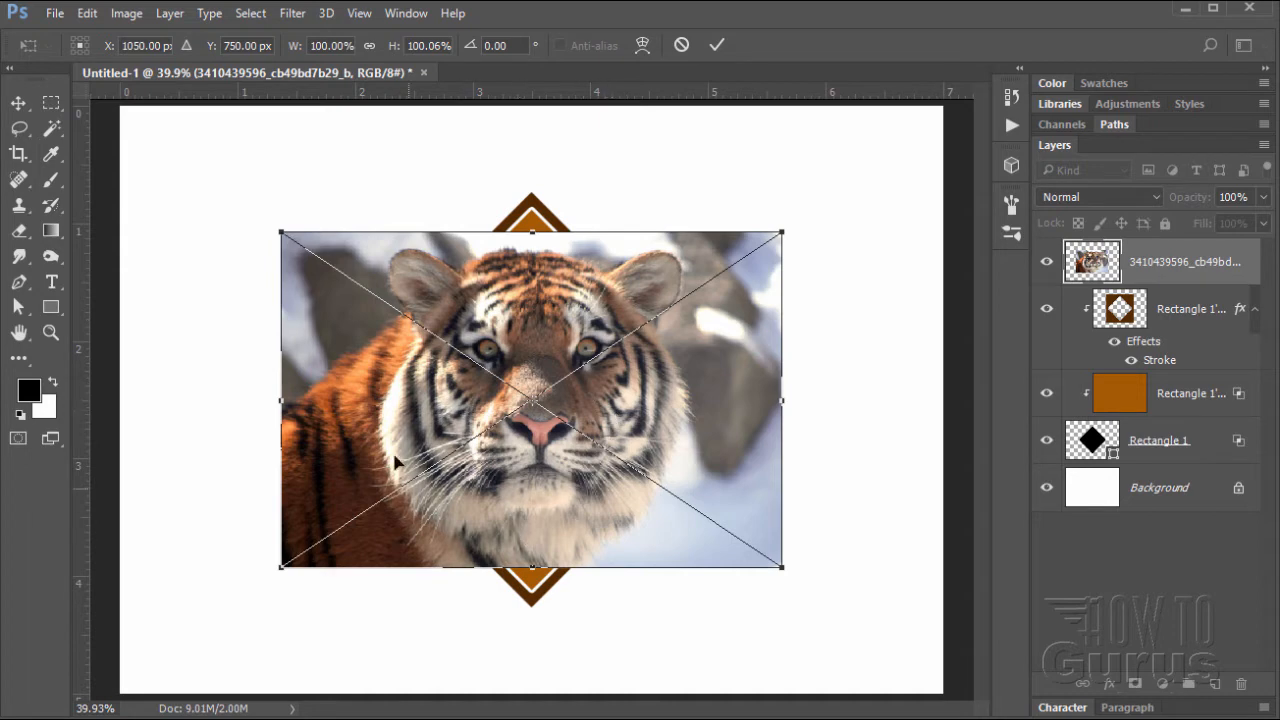
{"action": "left_click", "coordinate": [55, 330]}
{"action": "left_click", "coordinate": [619, 289]}
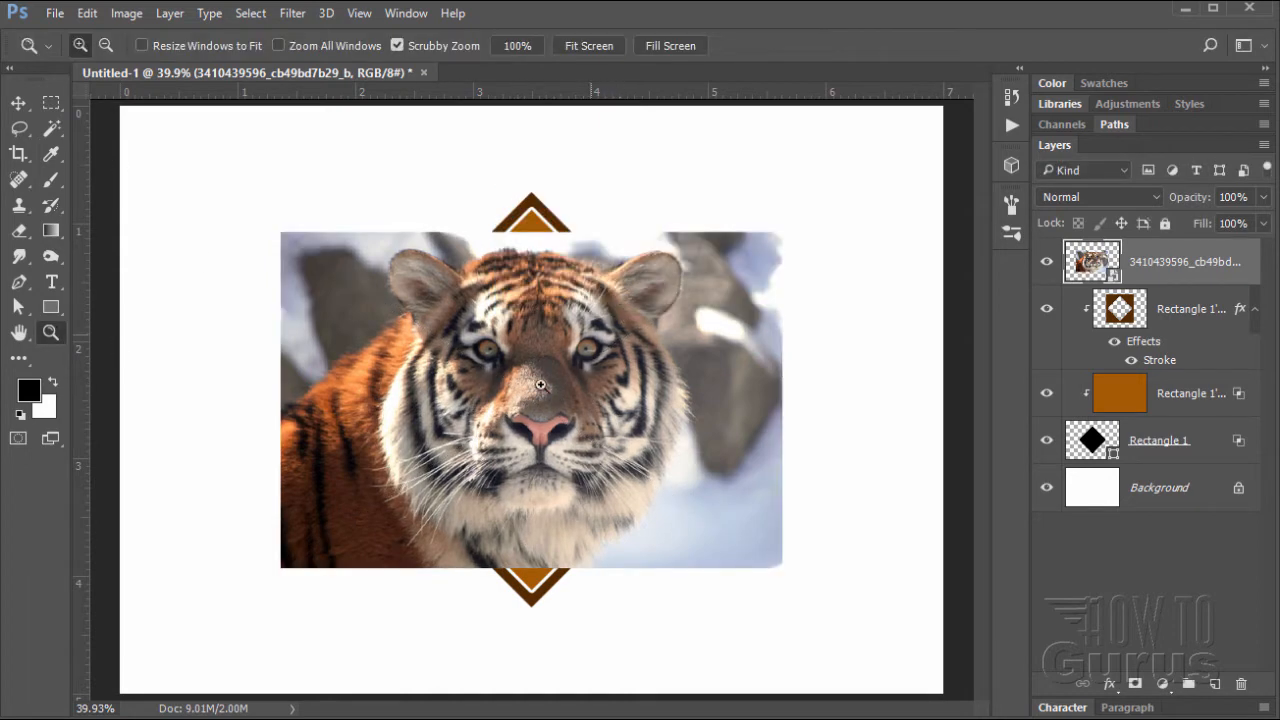
Step: Draw a loose Lasso selection around the tiger's head, following the ears, cheeks and chin
{"action": "left_click", "coordinate": [550, 398]}
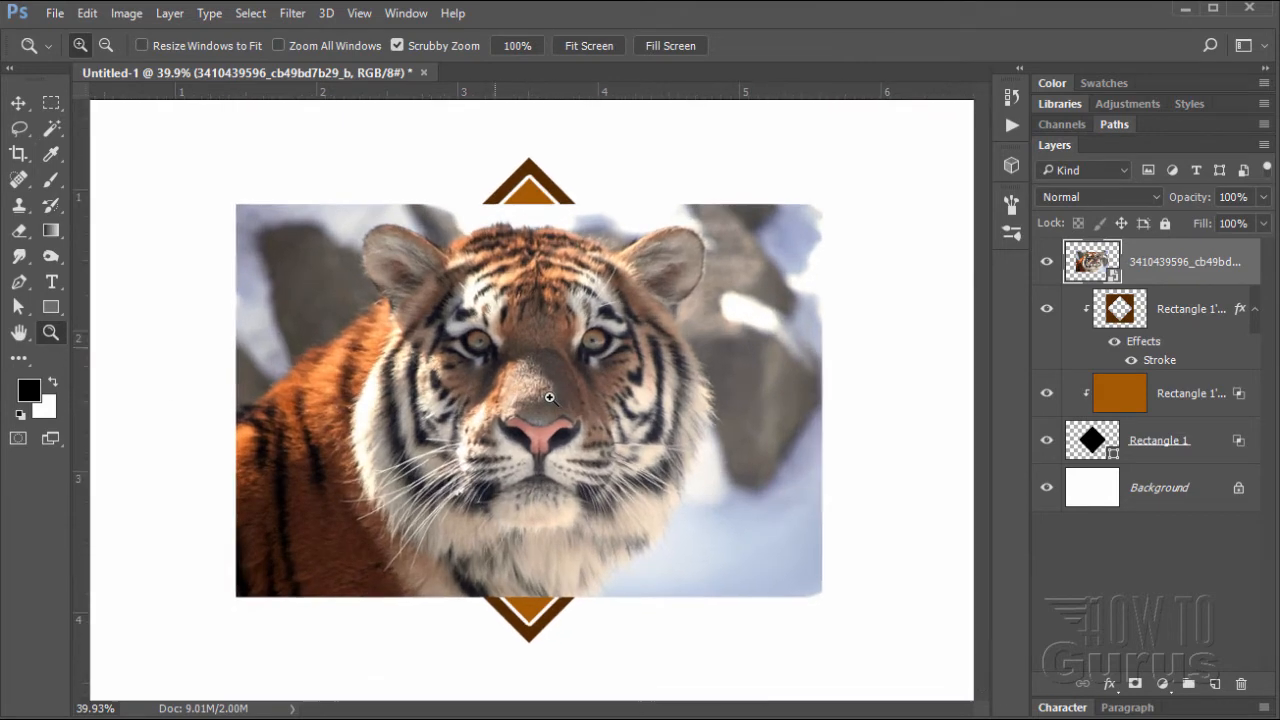
{"action": "left_click", "coordinate": [520, 393]}
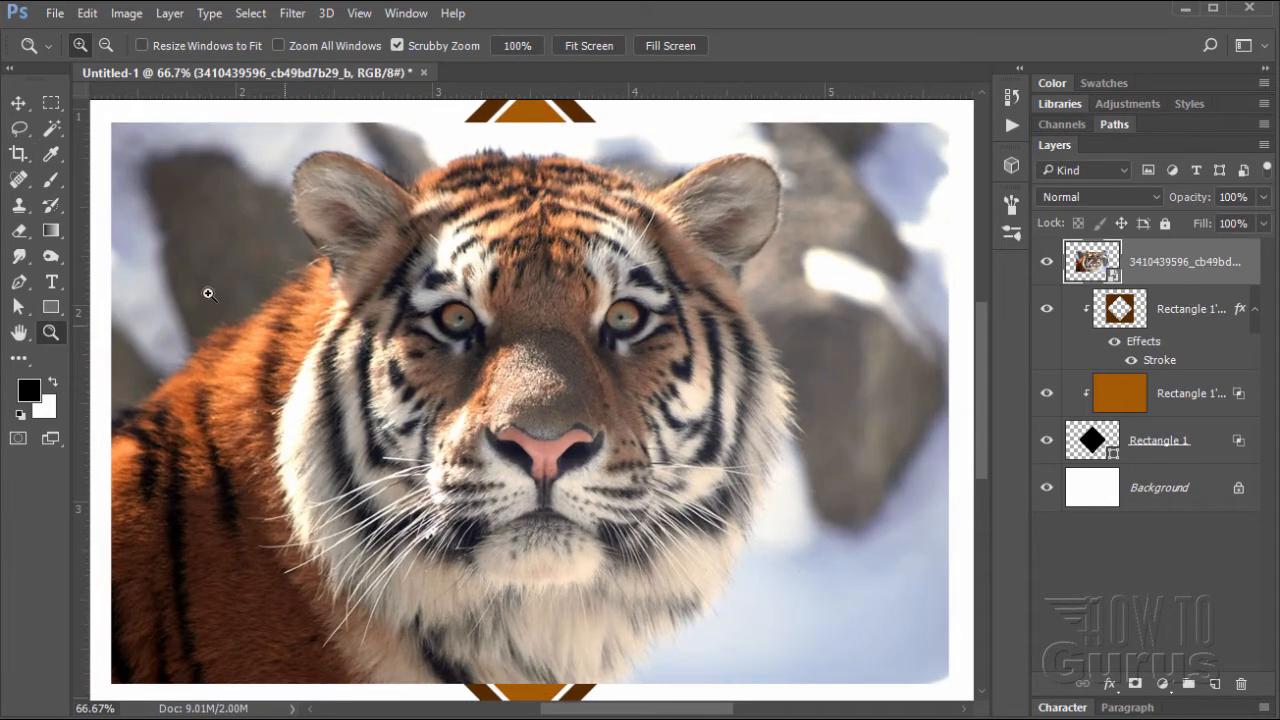
{"action": "left_click", "coordinate": [19, 132]}
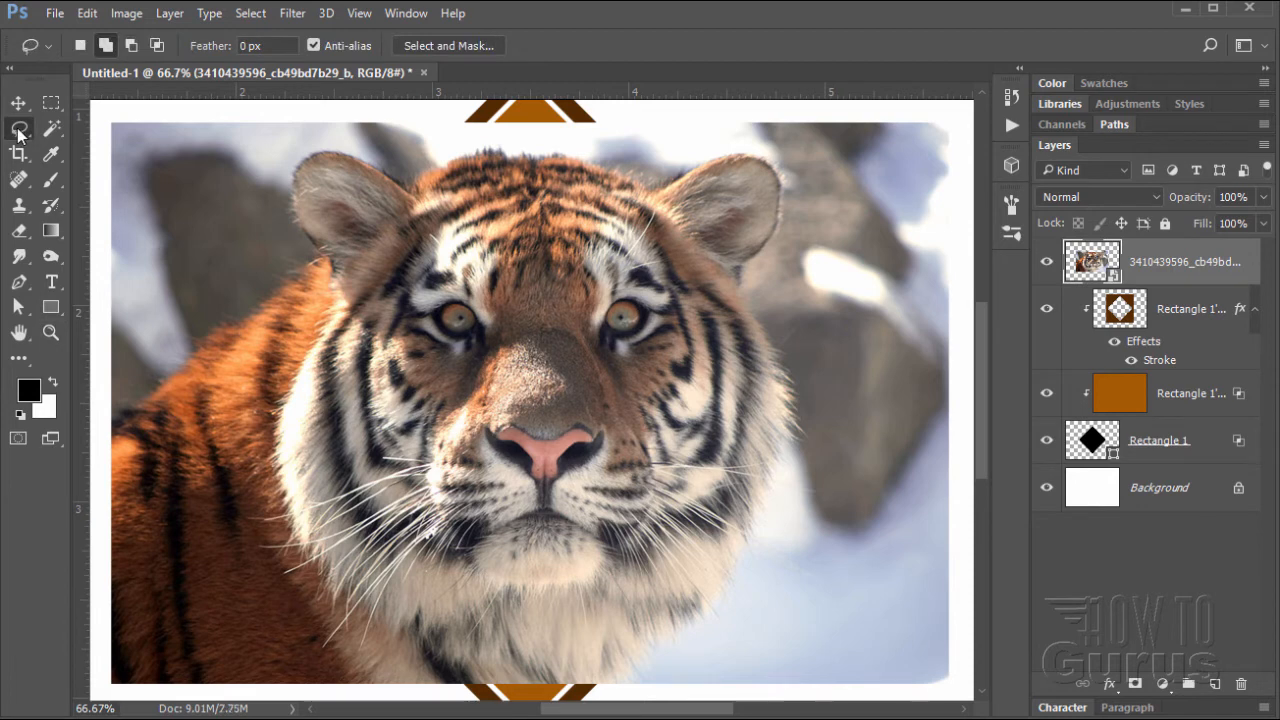
{"action": "mouse_move", "coordinate": [292, 150]}
{"action": "left_mouse_down"}
{"action": "mouse_move", "coordinate": [281, 195]}
{"action": "mouse_move", "coordinate": [289, 243]}
{"action": "mouse_move", "coordinate": [320, 278]}
{"action": "mouse_move", "coordinate": [320, 326]}
{"action": "mouse_move", "coordinate": [266, 428]}
{"action": "mouse_move", "coordinate": [266, 478]}
{"action": "mouse_move", "coordinate": [295, 567]}
{"action": "left_mouse_up"}
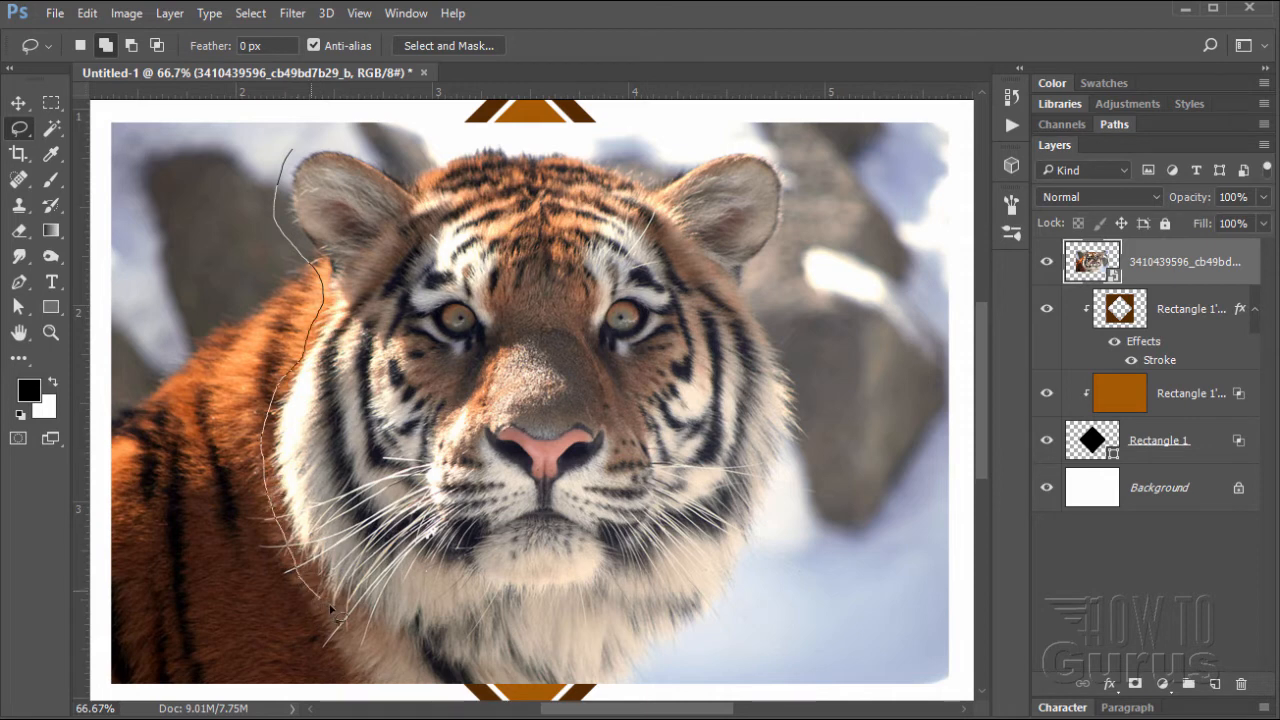
{"action": "mouse_move", "coordinate": [330, 607]}
{"action": "left_mouse_down"}
{"action": "mouse_move", "coordinate": [392, 640]}
{"action": "mouse_move", "coordinate": [462, 640]}
{"action": "mouse_move", "coordinate": [531, 611]}
{"action": "mouse_move", "coordinate": [671, 632]}
{"action": "mouse_move", "coordinate": [736, 598]}
{"action": "mouse_move", "coordinate": [786, 522]}
{"action": "mouse_move", "coordinate": [810, 385]}
{"action": "left_mouse_up"}
{"action": "mouse_move", "coordinate": [770, 318]}
{"action": "left_mouse_down"}
{"action": "mouse_move", "coordinate": [800, 217]}
{"action": "mouse_move", "coordinate": [803, 179]}
{"action": "mouse_move", "coordinate": [789, 161]}
{"action": "mouse_move", "coordinate": [703, 161]}
{"action": "mouse_move", "coordinate": [651, 179]}
{"action": "mouse_move", "coordinate": [577, 147]}
{"action": "mouse_move", "coordinate": [479, 140]}
{"action": "mouse_move", "coordinate": [429, 146]}
{"action": "mouse_move", "coordinate": [394, 172]}
{"action": "mouse_move", "coordinate": [290, 148]}
{"action": "left_mouse_up"}
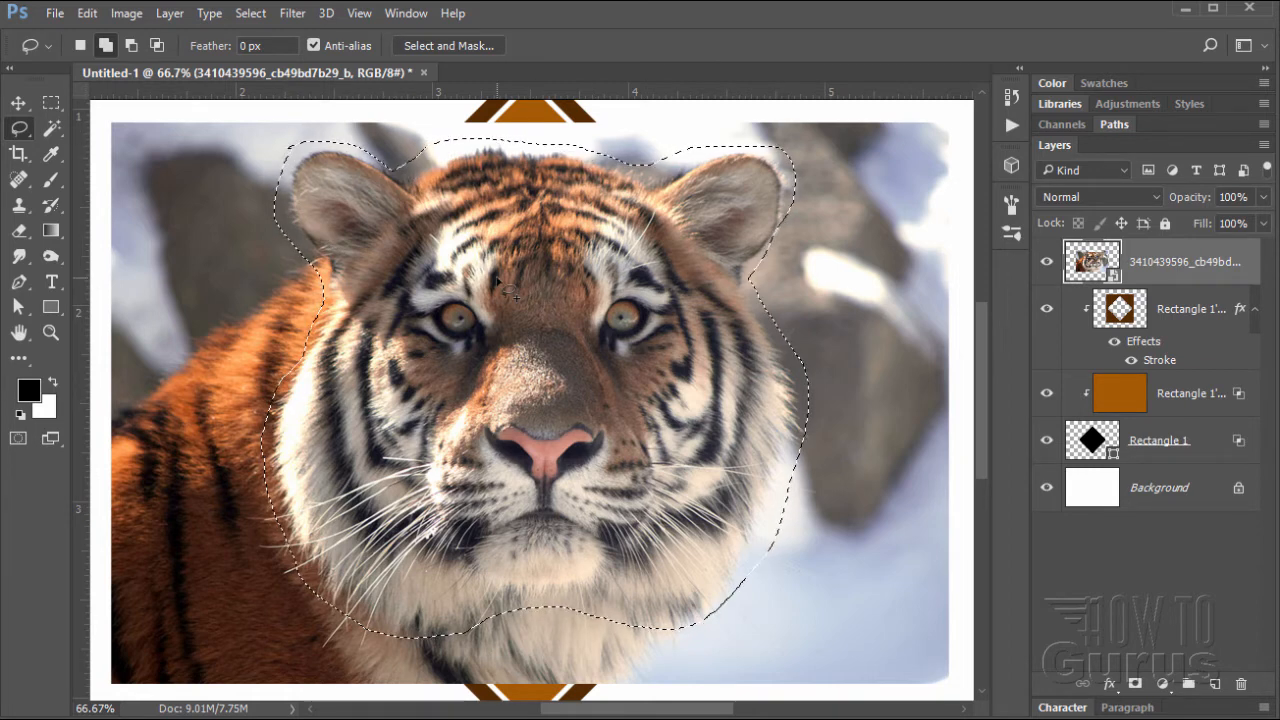
Step: Refine the tiger head selection in Select and Mask by painting the Refine Edge Brush around the whole fur outline
{"action": "left_click", "coordinate": [250, 13]}
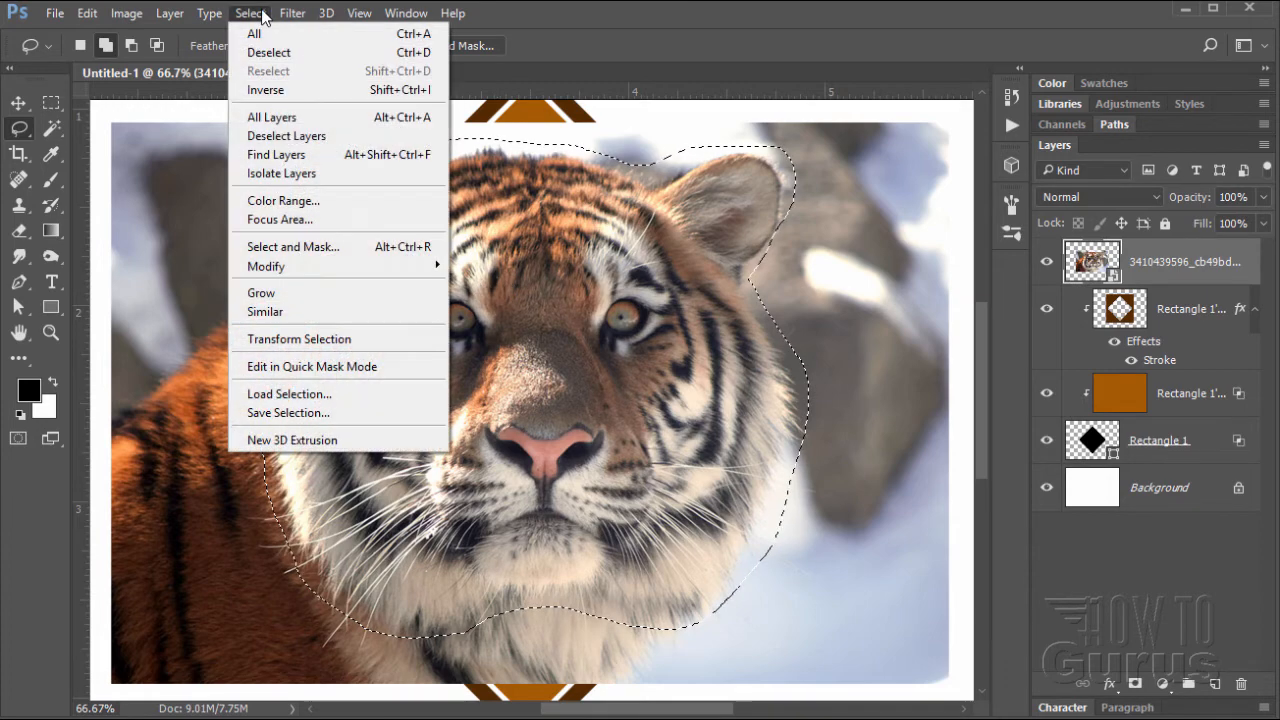
{"action": "left_click", "coordinate": [299, 247]}
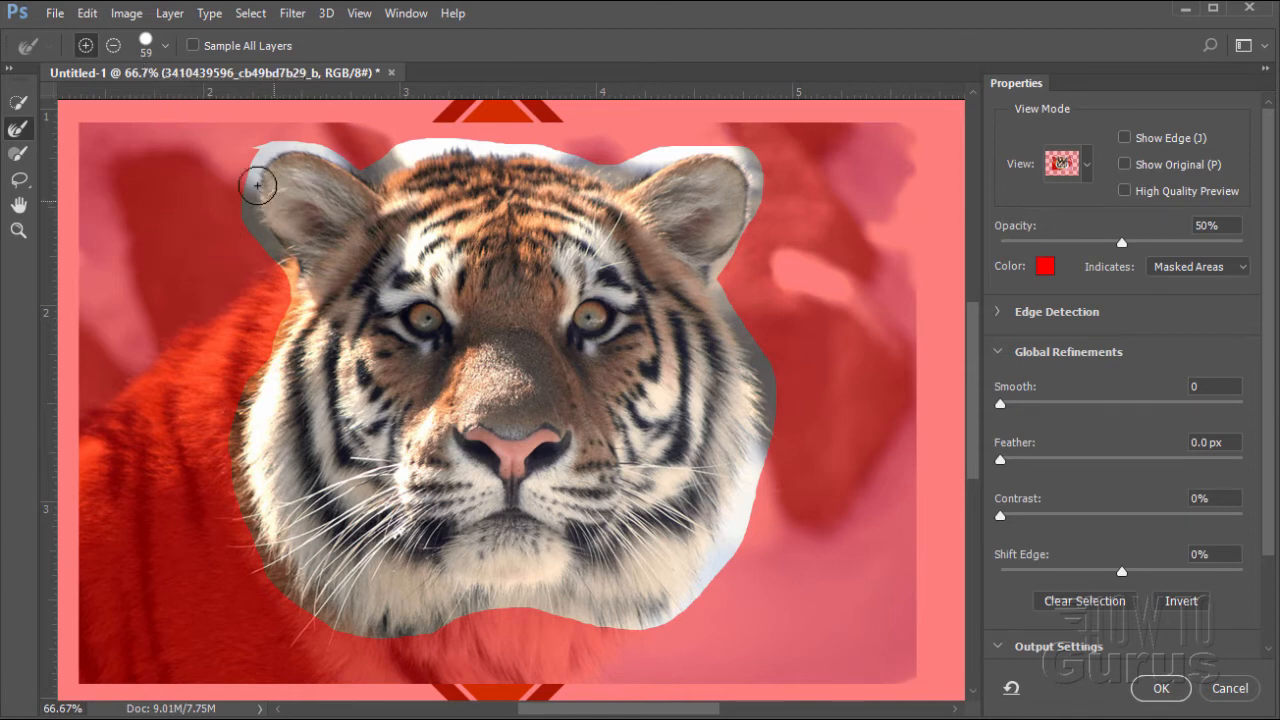
{"action": "mouse_move", "coordinate": [261, 162]}
{"action": "left_mouse_down"}
{"action": "mouse_move", "coordinate": [252, 186]}
{"action": "mouse_move", "coordinate": [289, 282]}
{"action": "mouse_move", "coordinate": [242, 428]}
{"action": "mouse_move", "coordinate": [238, 494]}
{"action": "mouse_move", "coordinate": [269, 565]}
{"action": "left_mouse_up"}
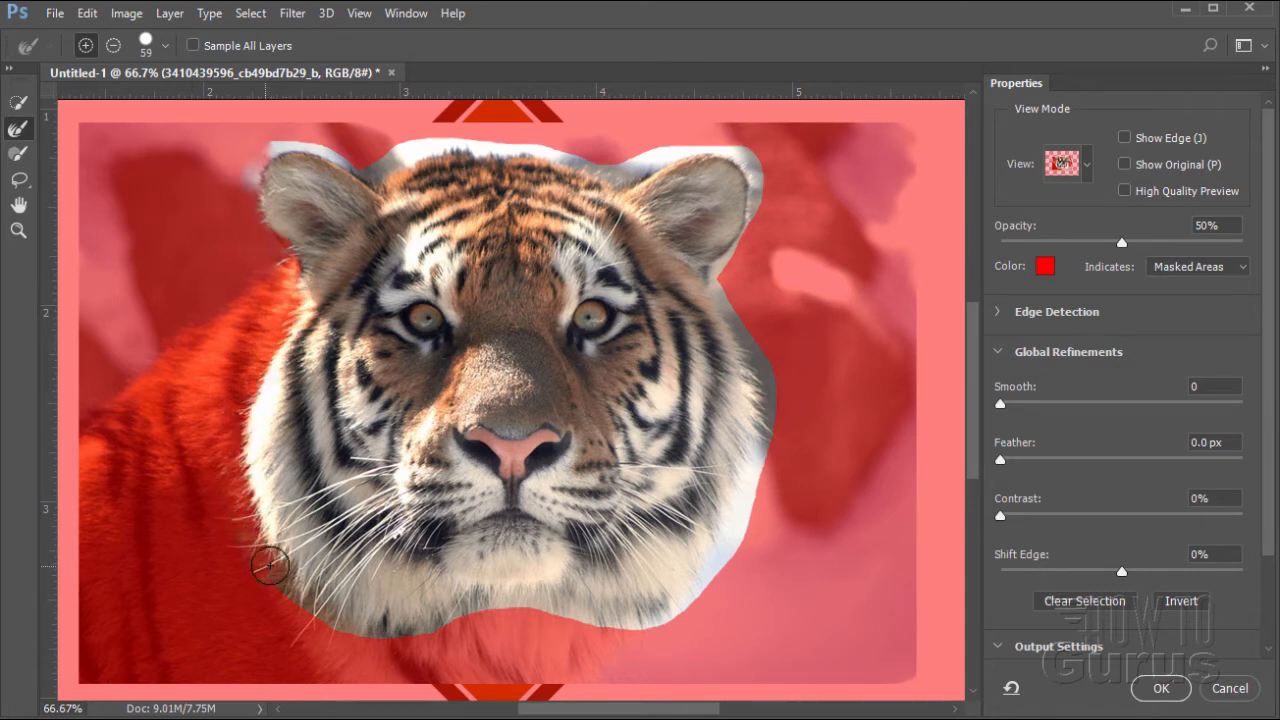
{"action": "mouse_move", "coordinate": [294, 629]}
{"action": "left_mouse_down"}
{"action": "mouse_move", "coordinate": [264, 559]}
{"action": "mouse_move", "coordinate": [332, 619]}
{"action": "mouse_move", "coordinate": [371, 633]}
{"action": "mouse_move", "coordinate": [438, 622]}
{"action": "mouse_move", "coordinate": [489, 590]}
{"action": "mouse_move", "coordinate": [479, 622]}
{"action": "mouse_move", "coordinate": [500, 597]}
{"action": "mouse_move", "coordinate": [623, 625]}
{"action": "mouse_move", "coordinate": [697, 610]}
{"action": "mouse_move", "coordinate": [823, 619]}
{"action": "mouse_move", "coordinate": [722, 623]}
{"action": "mouse_move", "coordinate": [689, 610]}
{"action": "mouse_move", "coordinate": [742, 517]}
{"action": "mouse_move", "coordinate": [767, 437]}
{"action": "mouse_move", "coordinate": [862, 492]}
{"action": "mouse_move", "coordinate": [839, 511]}
{"action": "mouse_move", "coordinate": [753, 529]}
{"action": "mouse_move", "coordinate": [806, 471]}
{"action": "mouse_move", "coordinate": [734, 315]}
{"action": "mouse_move", "coordinate": [869, 346]}
{"action": "mouse_move", "coordinate": [717, 291]}
{"action": "mouse_move", "coordinate": [765, 208]}
{"action": "mouse_move", "coordinate": [752, 160]}
{"action": "mouse_move", "coordinate": [828, 244]}
{"action": "mouse_move", "coordinate": [820, 269]}
{"action": "mouse_move", "coordinate": [809, 213]}
{"action": "mouse_move", "coordinate": [759, 155]}
{"action": "mouse_move", "coordinate": [694, 136]}
{"action": "mouse_move", "coordinate": [621, 174]}
{"action": "mouse_move", "coordinate": [757, 146]}
{"action": "mouse_move", "coordinate": [623, 172]}
{"action": "mouse_move", "coordinate": [513, 144]}
{"action": "mouse_move", "coordinate": [540, 180]}
{"action": "mouse_move", "coordinate": [494, 140]}
{"action": "mouse_move", "coordinate": [422, 146]}
{"action": "mouse_move", "coordinate": [382, 168]}
{"action": "mouse_move", "coordinate": [300, 142]}
{"action": "mouse_move", "coordinate": [248, 172]}
{"action": "mouse_move", "coordinate": [210, 231]}
{"action": "mouse_move", "coordinate": [224, 178]}
{"action": "left_mouse_up"}
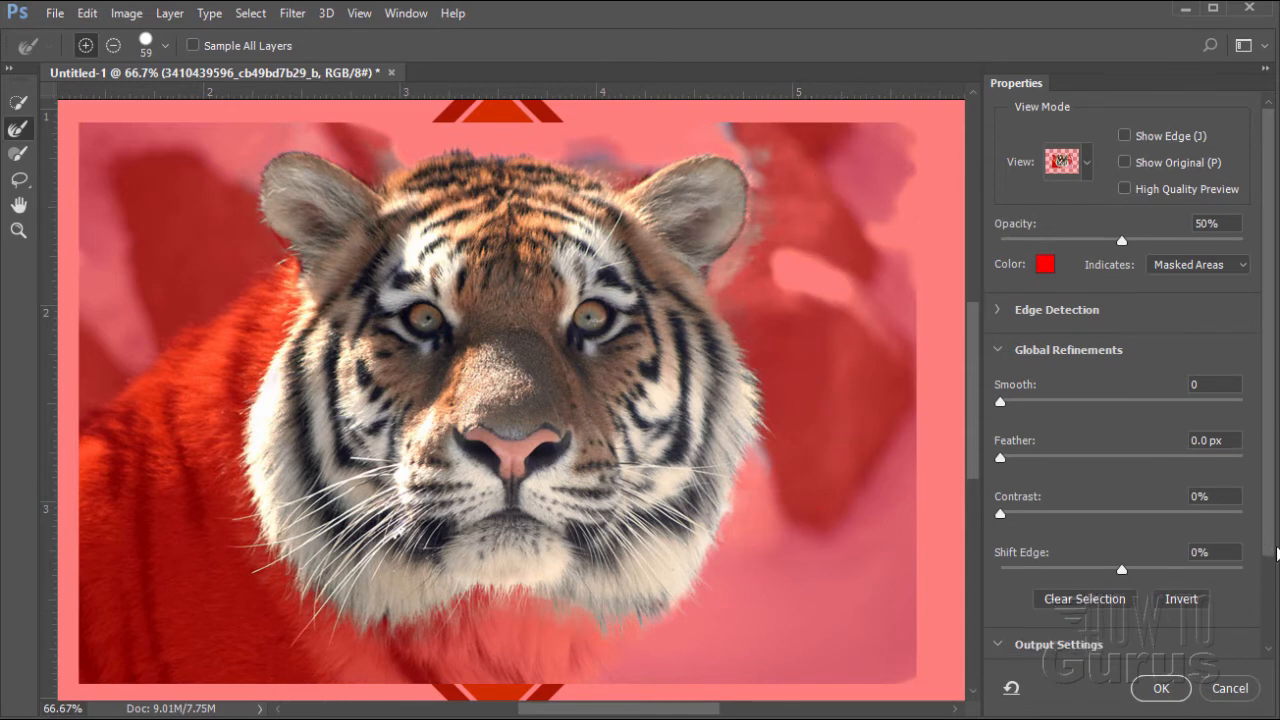
Step: Output the refined tiger head selection as a layer mask on the placed photo and accept the refinement
{"action": "scroll", "coordinate": [1120, 520], "scroll_direction": "down", "scroll_amount": 3}
{"action": "left_click", "coordinate": [1118, 598]}
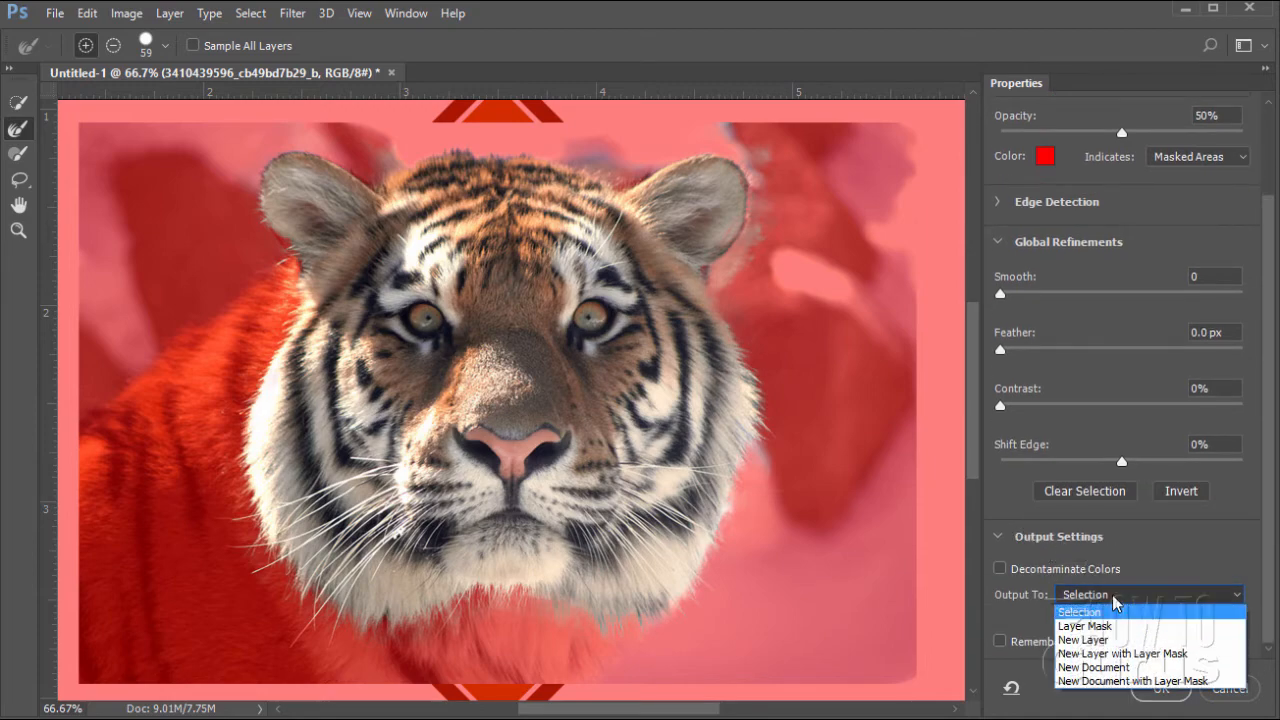
{"action": "left_click", "coordinate": [1092, 620]}
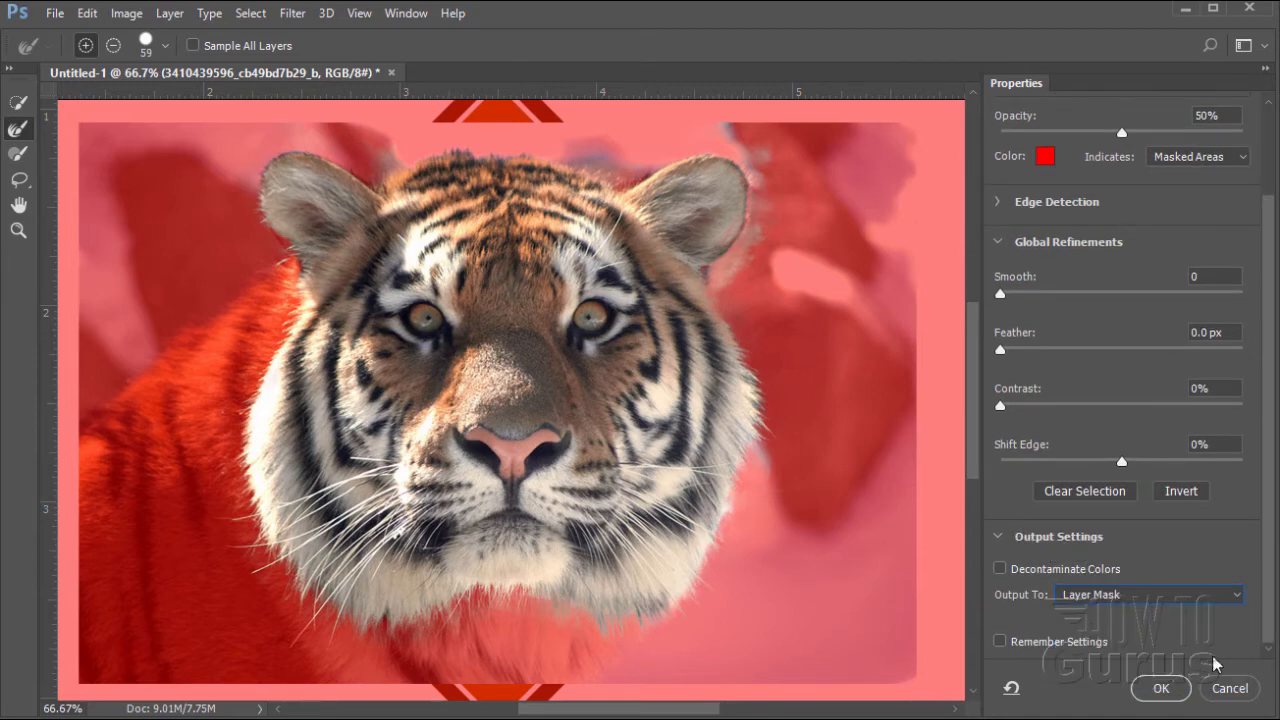
{"action": "left_click", "coordinate": [1161, 688]}
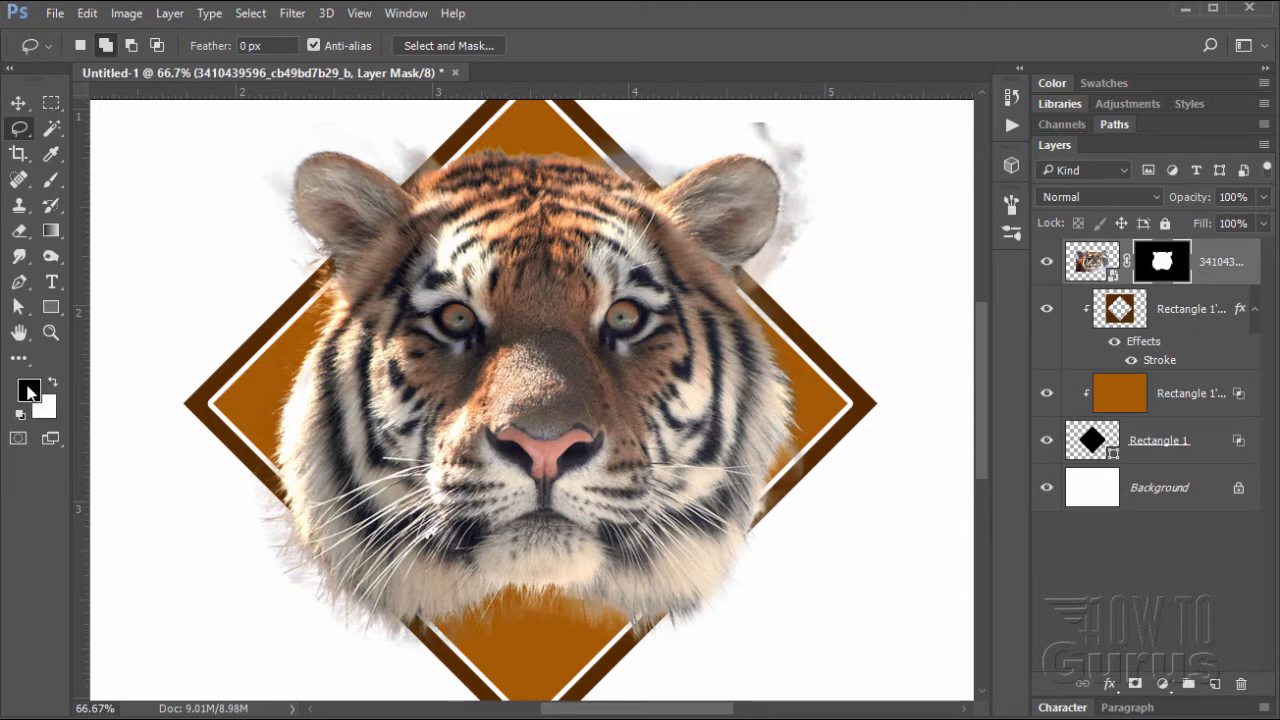
Step: Paint black on the tiger's layer mask with the Brush to remove leftover background around the ears, cheeks and chin, then swap to white
{"action": "left_click", "coordinate": [51, 181]}
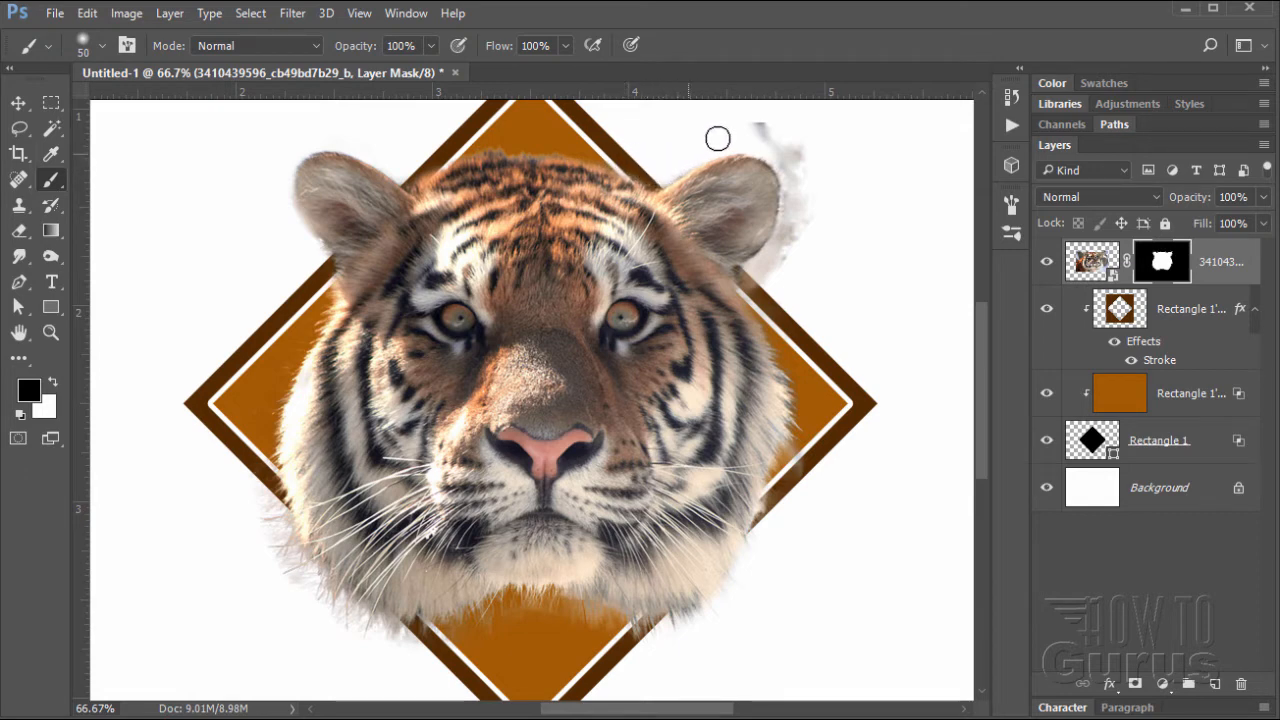
{"action": "mouse_move", "coordinate": [785, 139]}
{"action": "left_mouse_down"}
{"action": "mouse_move", "coordinate": [746, 108]}
{"action": "mouse_move", "coordinate": [799, 178]}
{"action": "mouse_move", "coordinate": [786, 159]}
{"action": "mouse_move", "coordinate": [794, 214]}
{"action": "mouse_move", "coordinate": [776, 258]}
{"action": "mouse_move", "coordinate": [804, 209]}
{"action": "mouse_move", "coordinate": [813, 139]}
{"action": "mouse_move", "coordinate": [777, 260]}
{"action": "mouse_move", "coordinate": [808, 241]}
{"action": "mouse_move", "coordinate": [799, 232]}
{"action": "mouse_move", "coordinate": [745, 288]}
{"action": "left_mouse_up"}
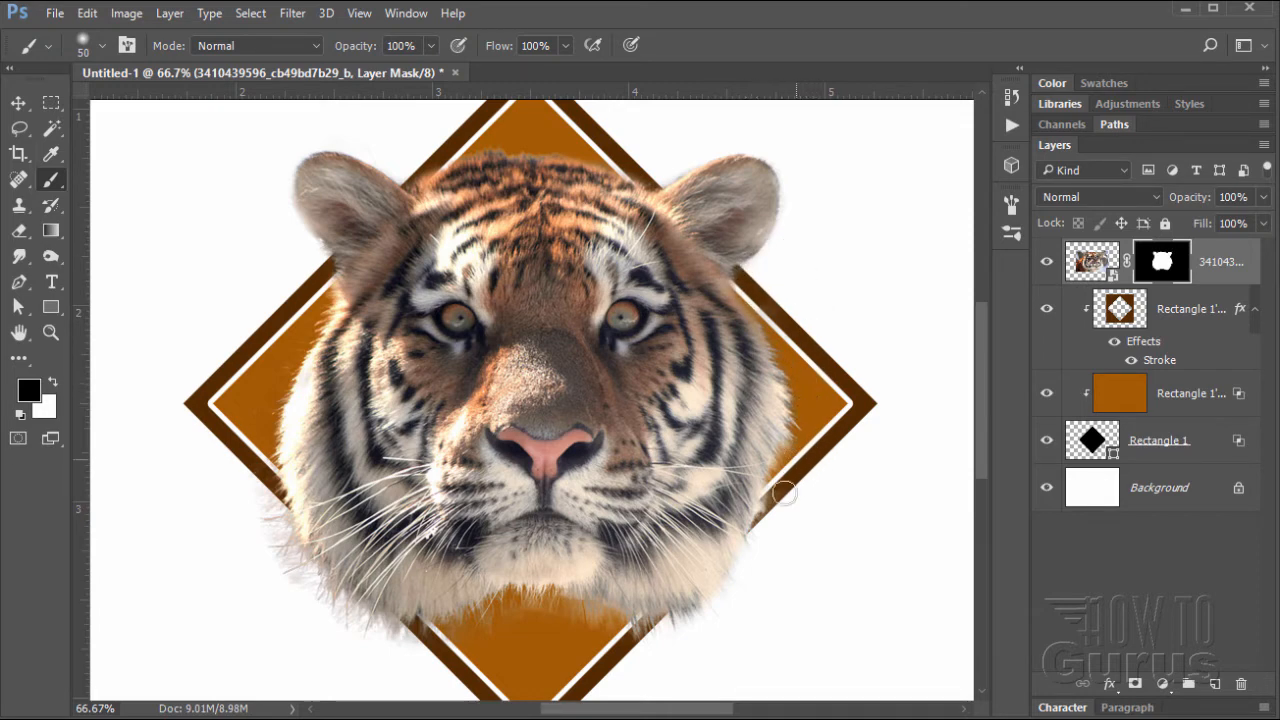
{"action": "mouse_move", "coordinate": [784, 494]}
{"action": "left_mouse_down"}
{"action": "mouse_move", "coordinate": [808, 438]}
{"action": "mouse_move", "coordinate": [770, 524]}
{"action": "left_mouse_up"}
{"action": "mouse_move", "coordinate": [627, 627]}
{"action": "left_mouse_down"}
{"action": "mouse_move", "coordinate": [531, 612]}
{"action": "mouse_move", "coordinate": [488, 627]}
{"action": "mouse_move", "coordinate": [546, 618]}
{"action": "mouse_move", "coordinate": [445, 642]}
{"action": "mouse_move", "coordinate": [435, 627]}
{"action": "mouse_move", "coordinate": [357, 637]}
{"action": "mouse_move", "coordinate": [353, 616]}
{"action": "mouse_move", "coordinate": [297, 597]}
{"action": "mouse_move", "coordinate": [294, 575]}
{"action": "mouse_move", "coordinate": [265, 562]}
{"action": "mouse_move", "coordinate": [276, 545]}
{"action": "mouse_move", "coordinate": [252, 466]}
{"action": "mouse_move", "coordinate": [287, 345]}
{"action": "left_mouse_up"}
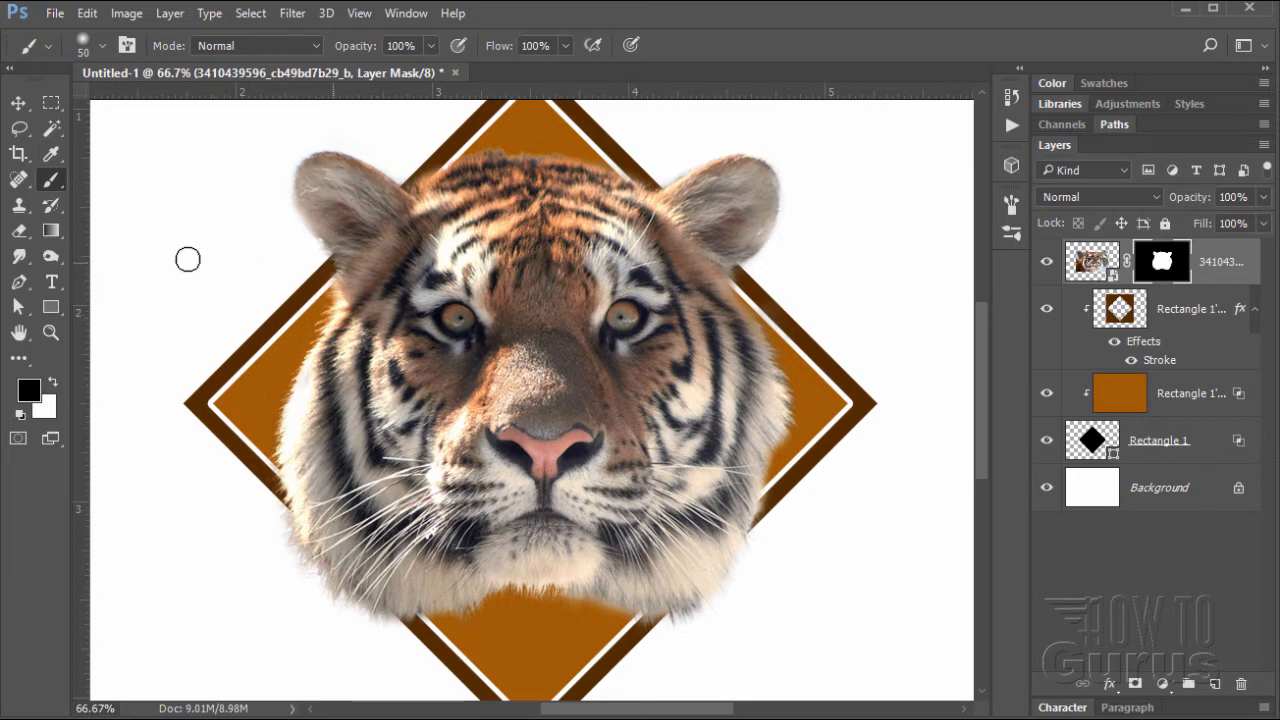
{"action": "left_click", "coordinate": [54, 380]}
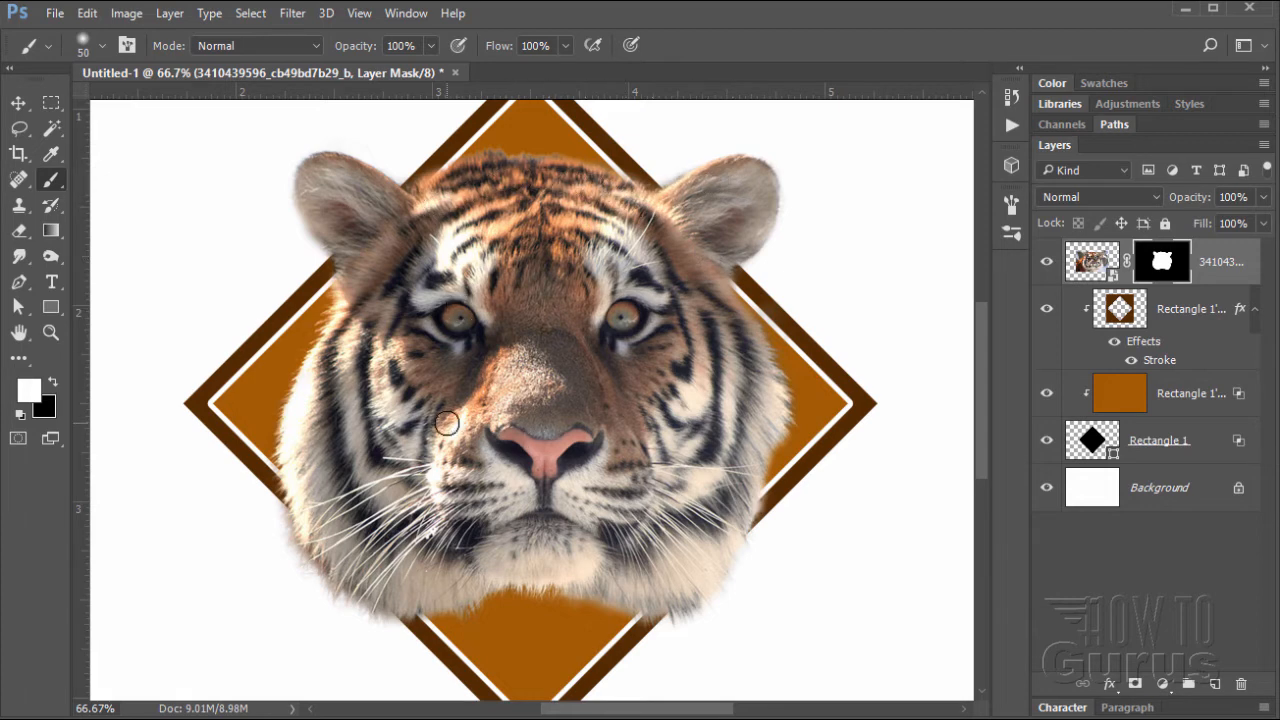
Step: Move the masked tiger head slightly lower on the diamond
{"action": "left_click", "coordinate": [20, 103]}
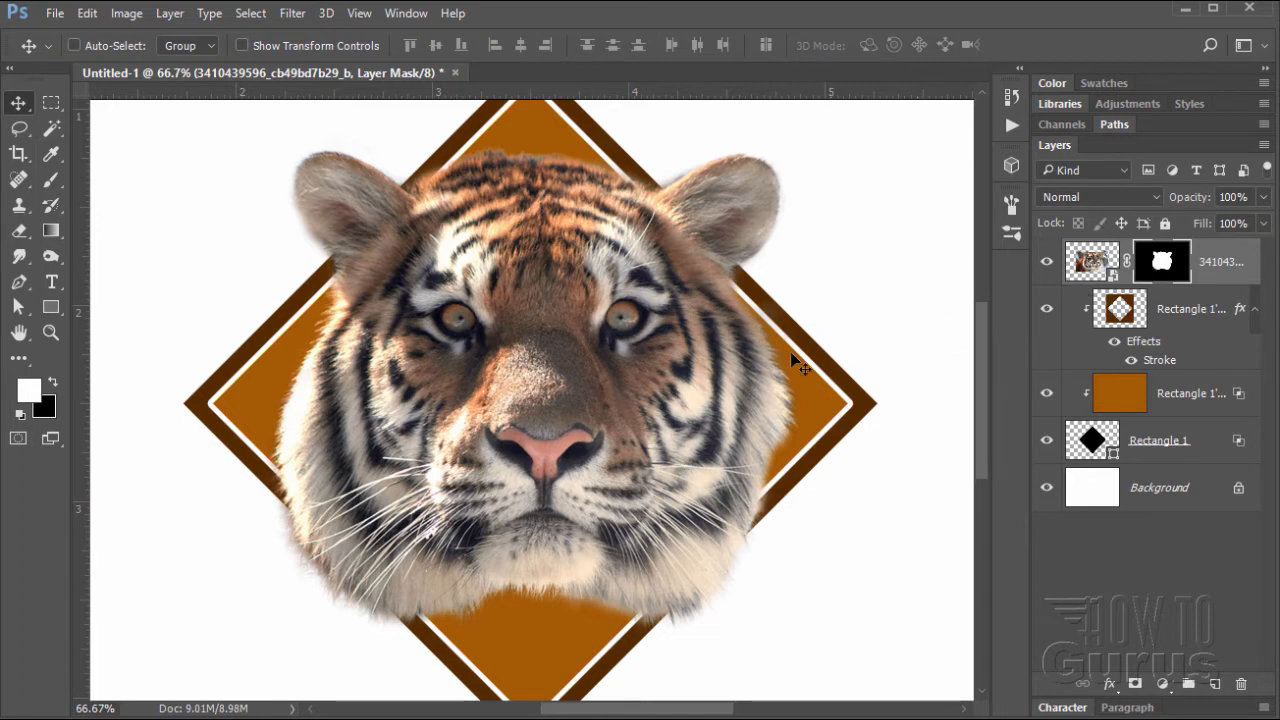
{"action": "left_click", "coordinate": [51, 332]}
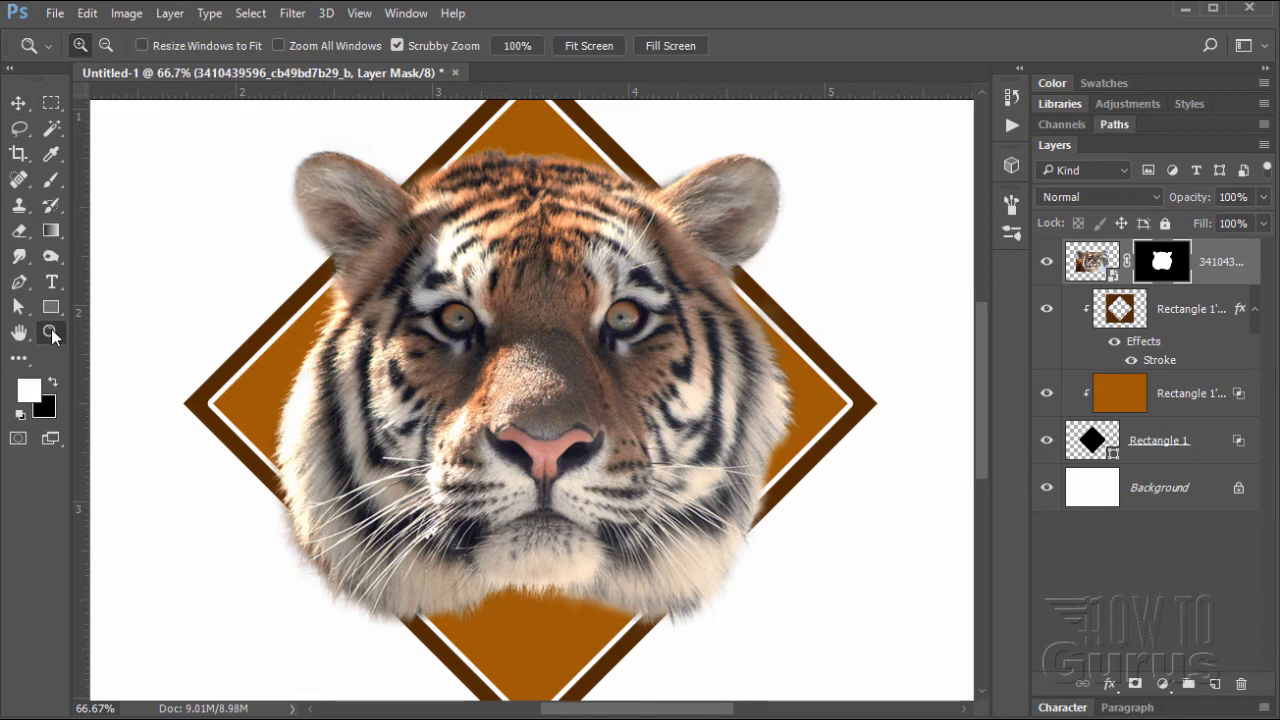
{"action": "left_click", "coordinate": [595, 47]}
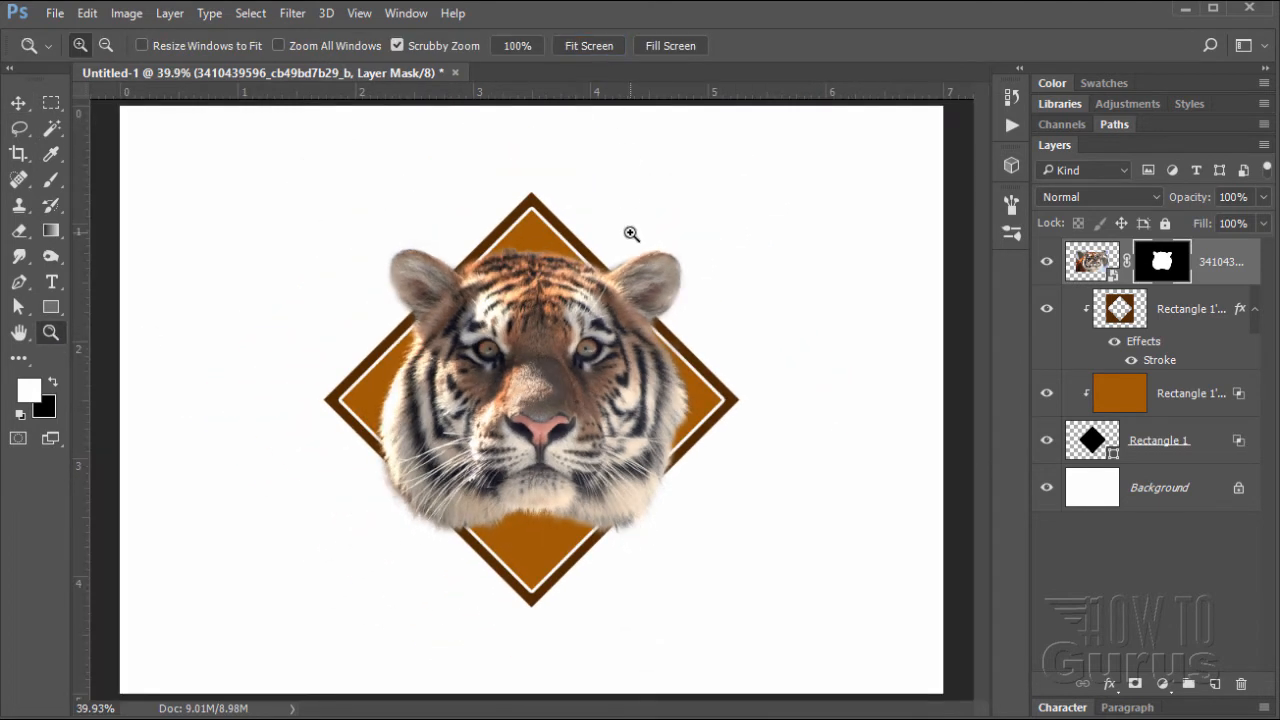
{"action": "left_click", "coordinate": [18, 103]}
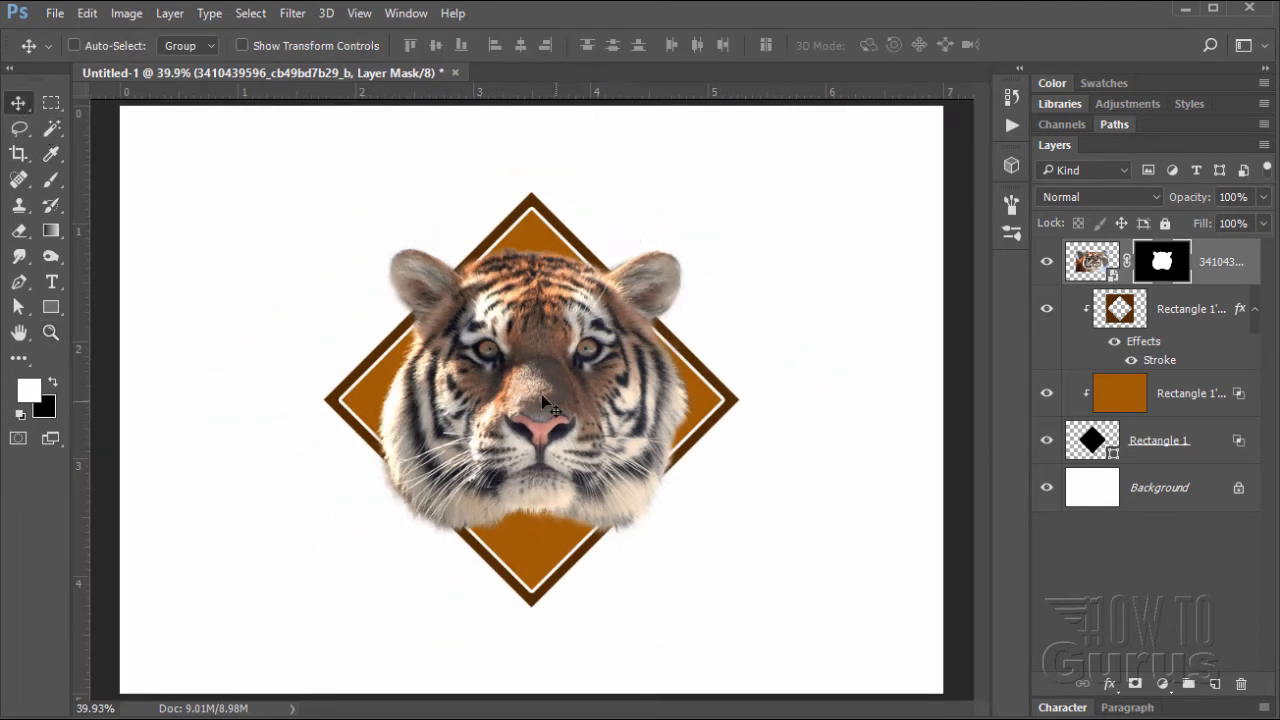
{"action": "left_click_drag", "start_coordinate": [535, 396], "coordinate": [537, 415]}
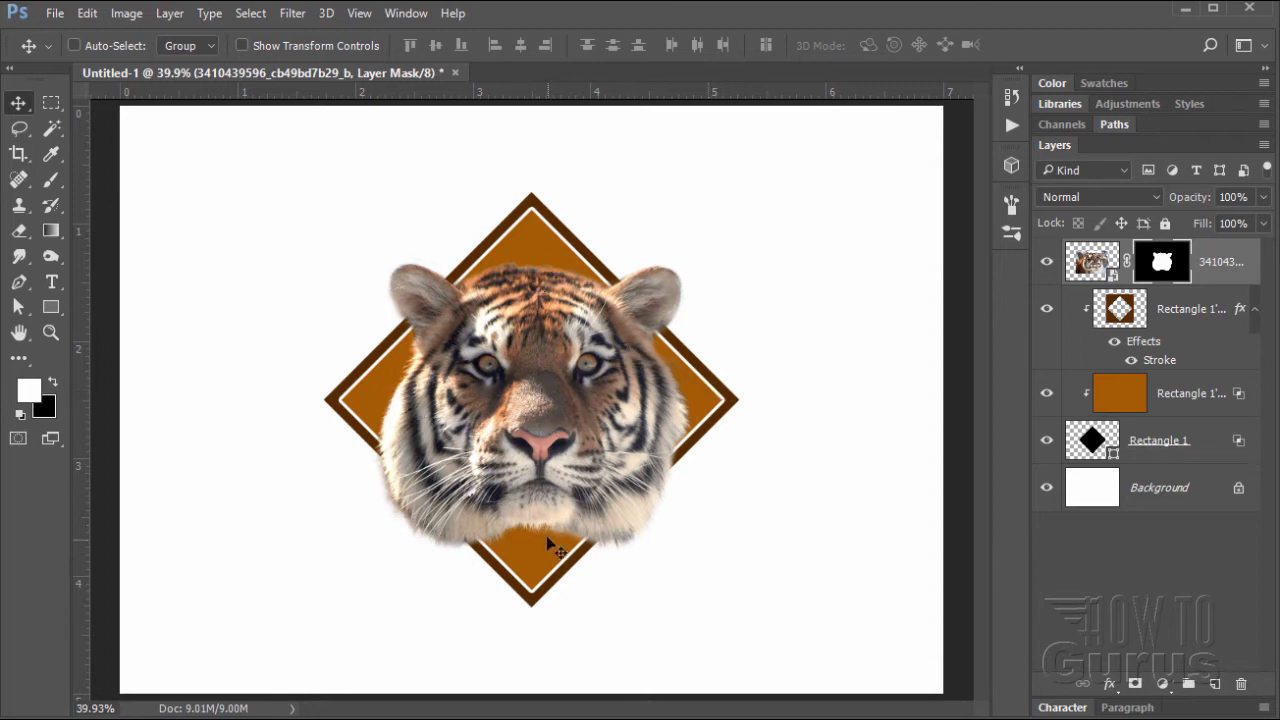
Step: Turn off snapping and nudge the tiger head freely so its nose is centered on the diamond
{"action": "mouse_move", "coordinate": [533, 434]}
{"action": "left_mouse_down"}
{"action": "mouse_move", "coordinate": [522, 438]}
{"action": "mouse_move", "coordinate": [541, 438]}
{"action": "left_mouse_up"}
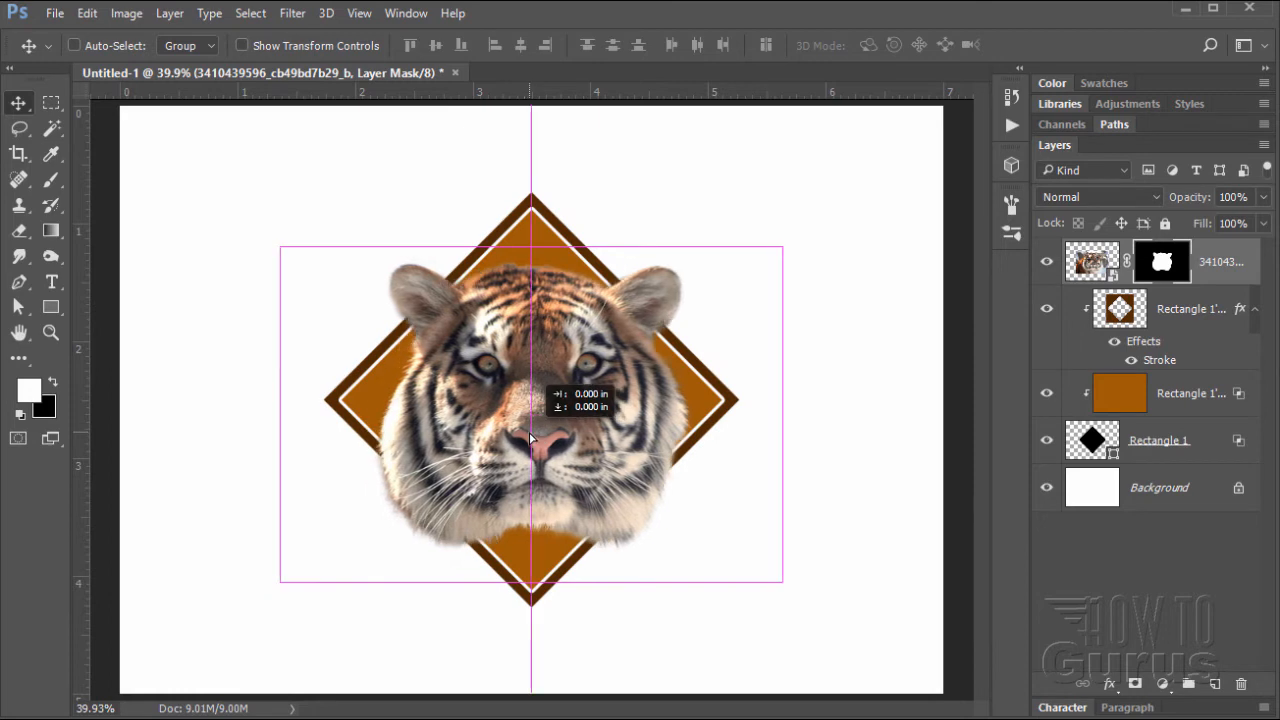
{"action": "left_click", "coordinate": [359, 13]}
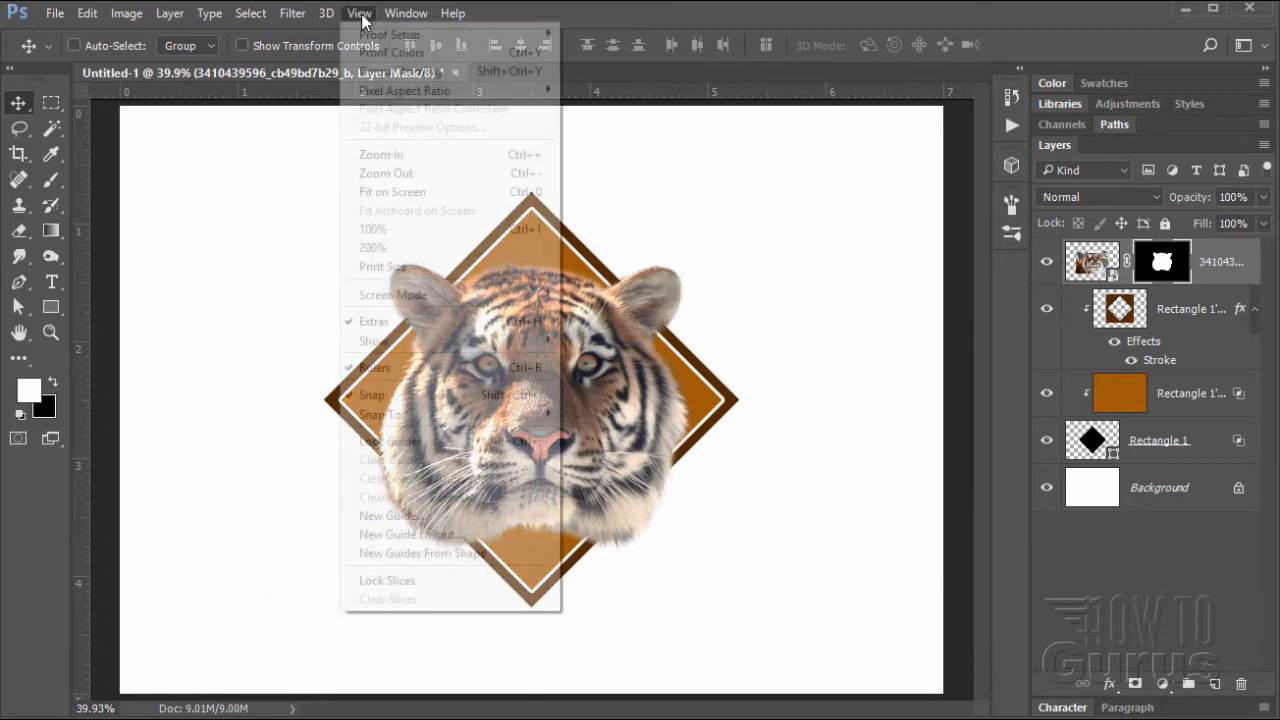
{"action": "left_click", "coordinate": [372, 395]}
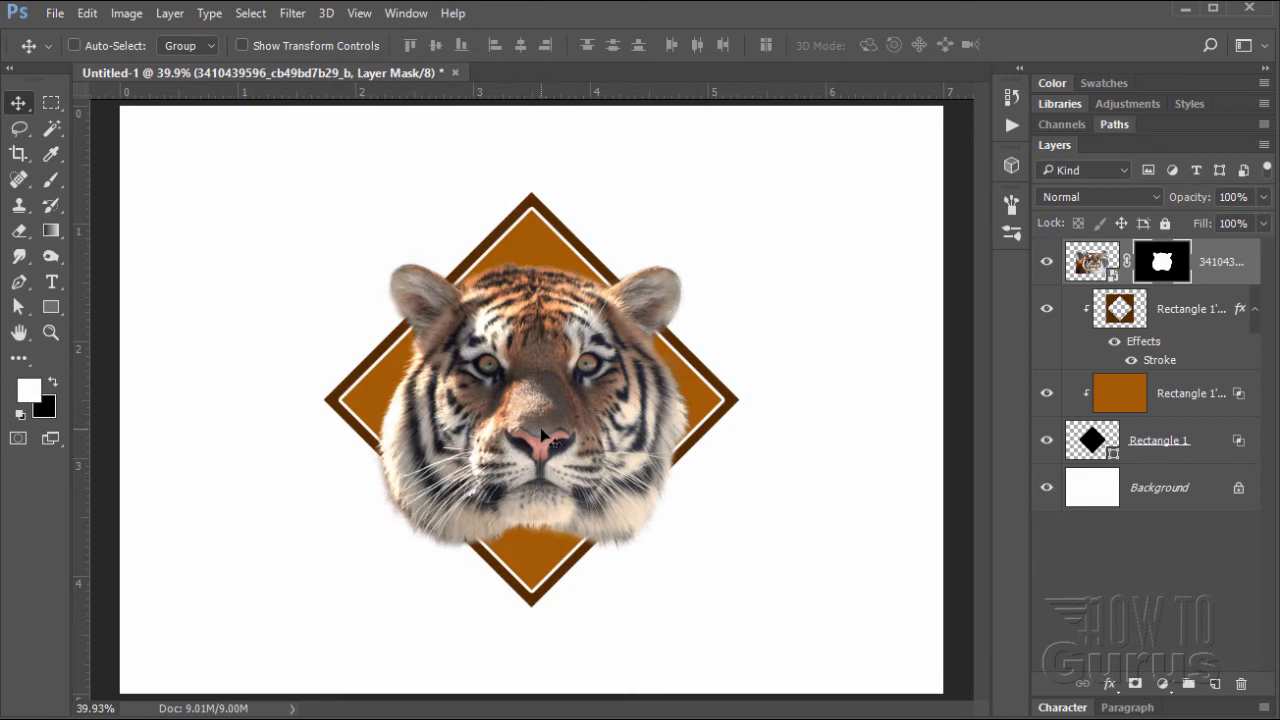
{"action": "left_click_drag", "start_coordinate": [541, 434], "coordinate": [539, 435]}
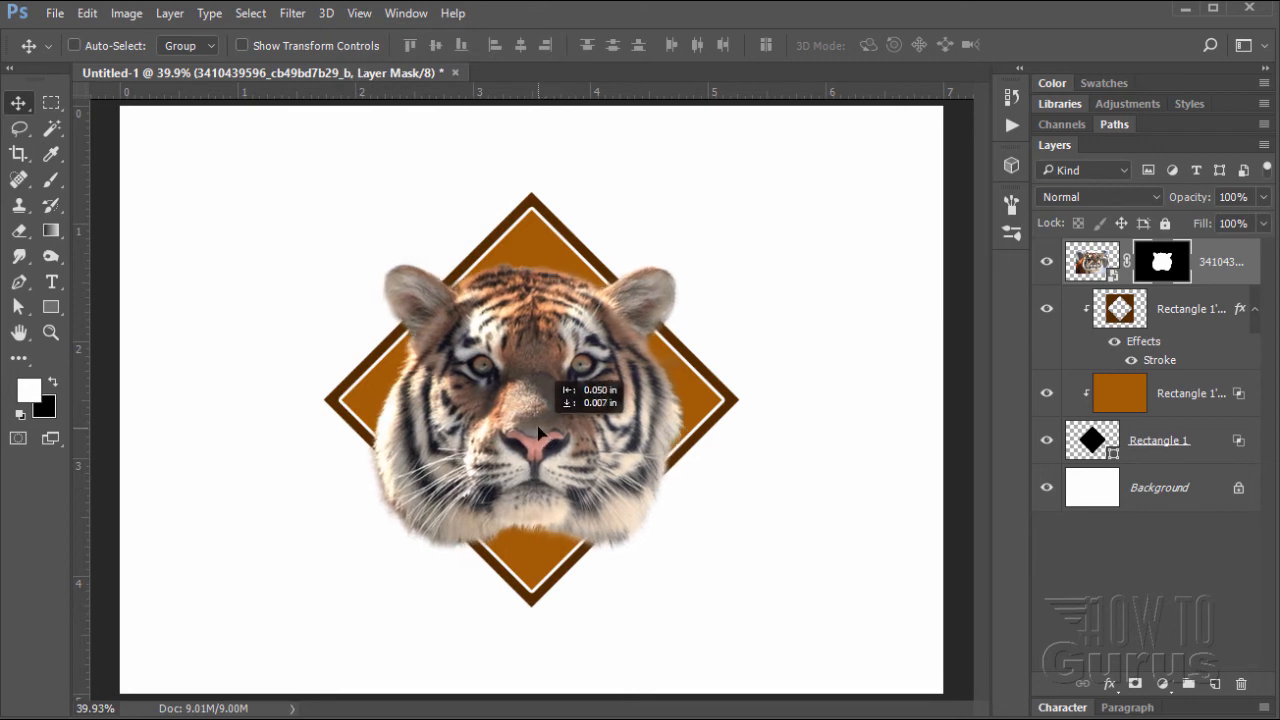
{"action": "left_click_drag", "start_coordinate": [540, 432], "coordinate": [533, 437]}
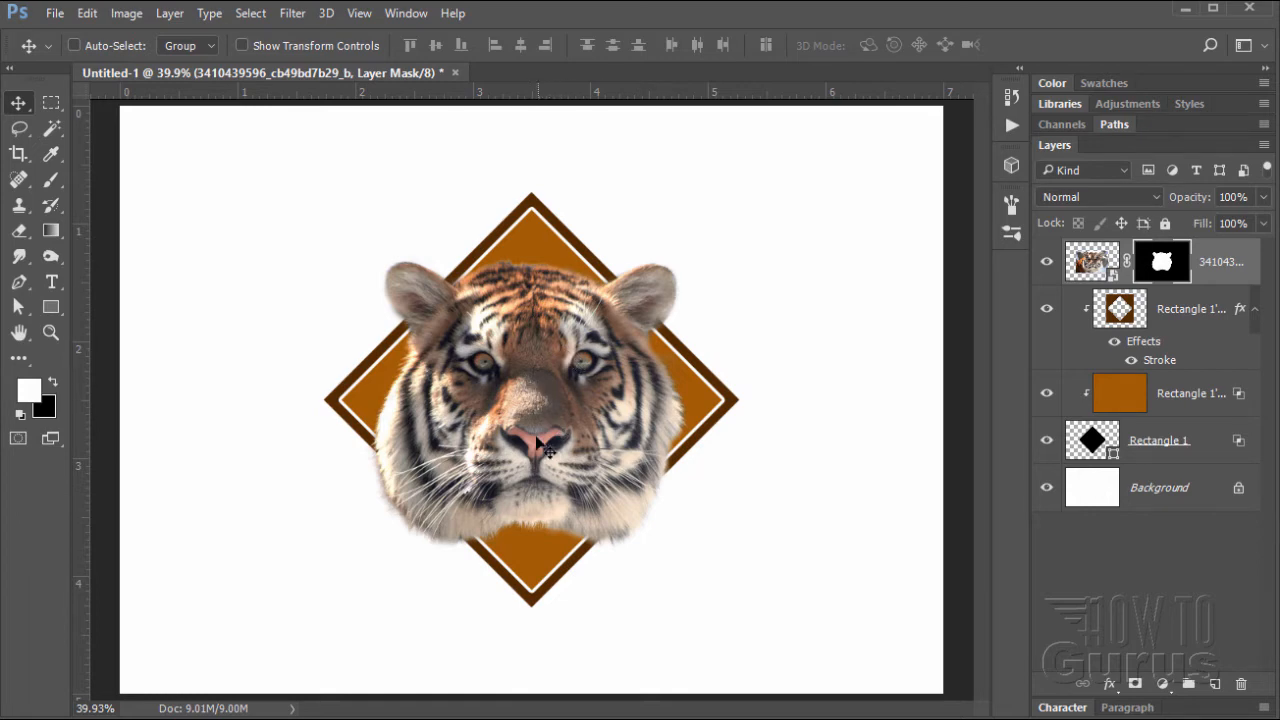
{"action": "left_click_drag", "start_coordinate": [535, 440], "coordinate": [538, 443]}
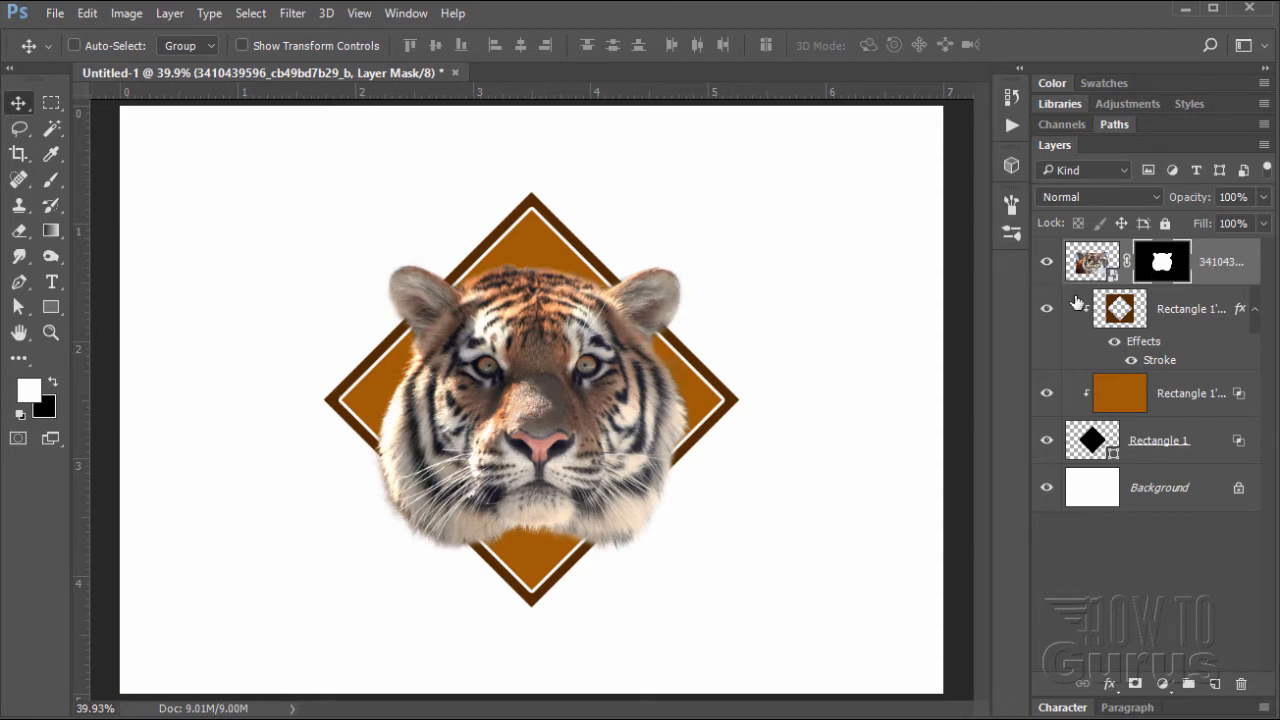
Step: Duplicate the masked tiger layer and apply Levels to the copy's image with input black at 43 and input white at 189
{"action": "left_click_drag", "start_coordinate": [1092, 266], "coordinate": [1214, 684]}
{"action": "left_click", "coordinate": [1092, 264]}
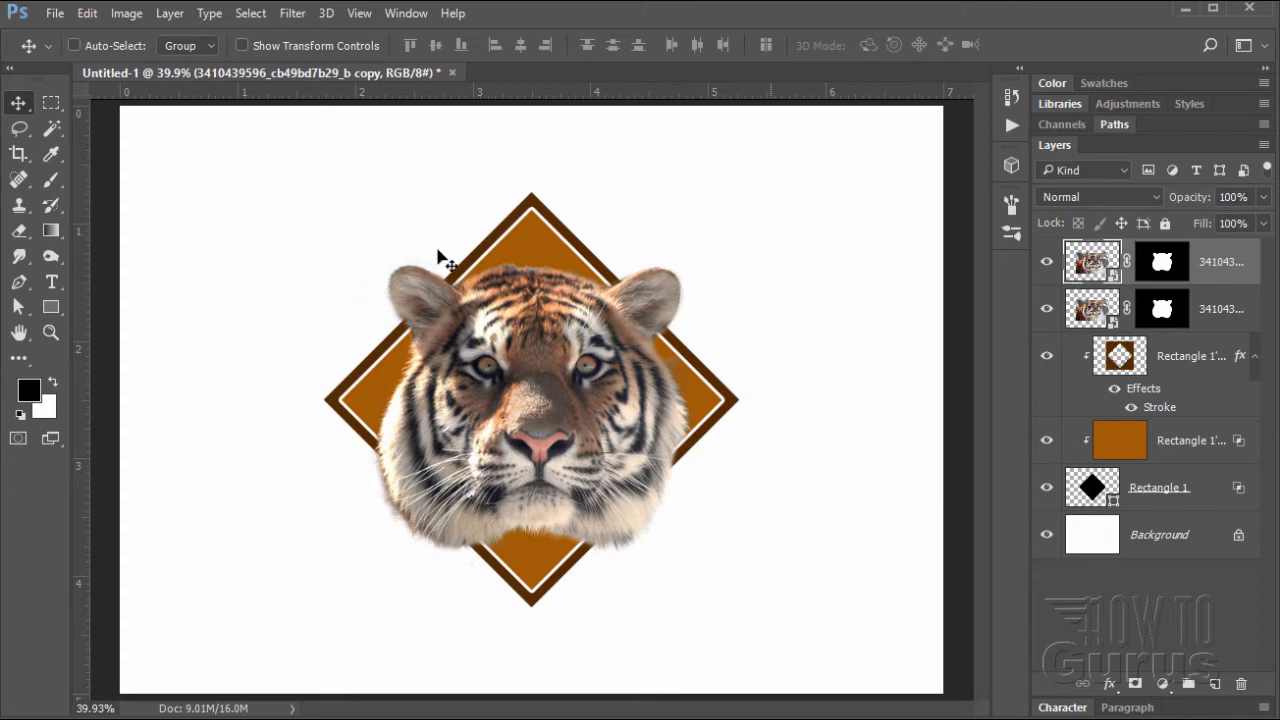
{"action": "left_click", "coordinate": [112, 13]}
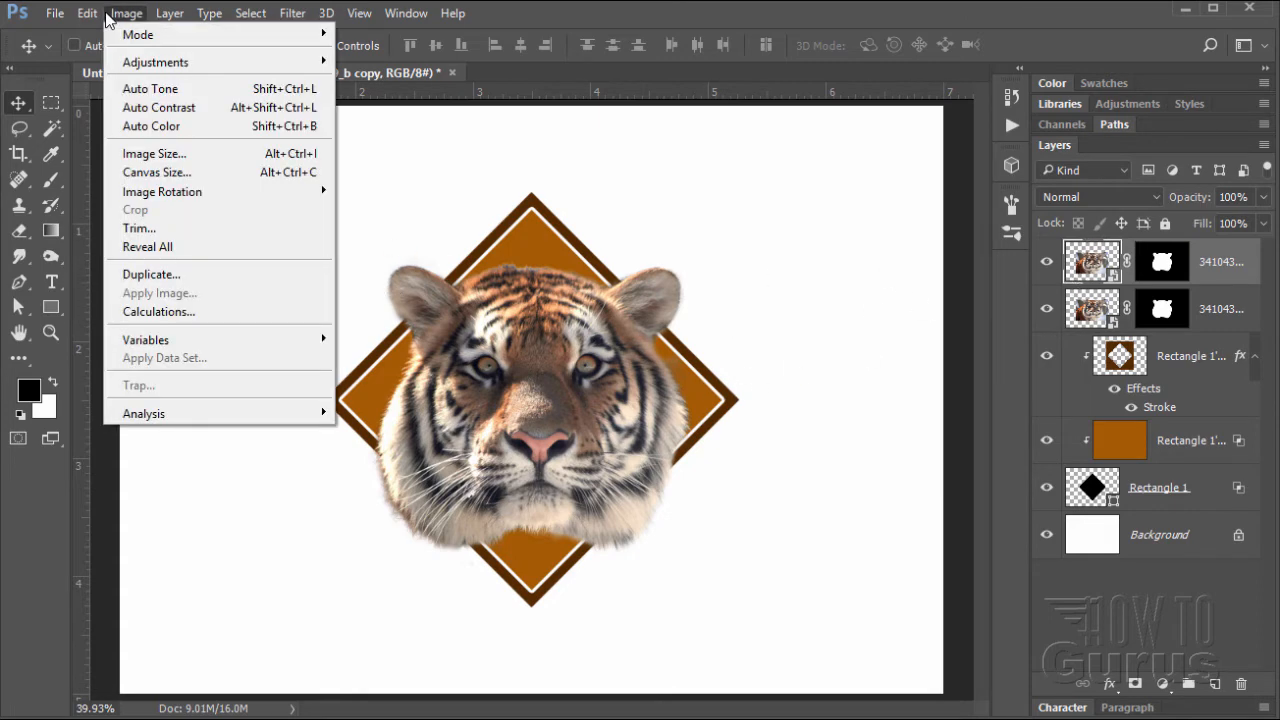
{"action": "mouse_move", "coordinate": [180, 62]}
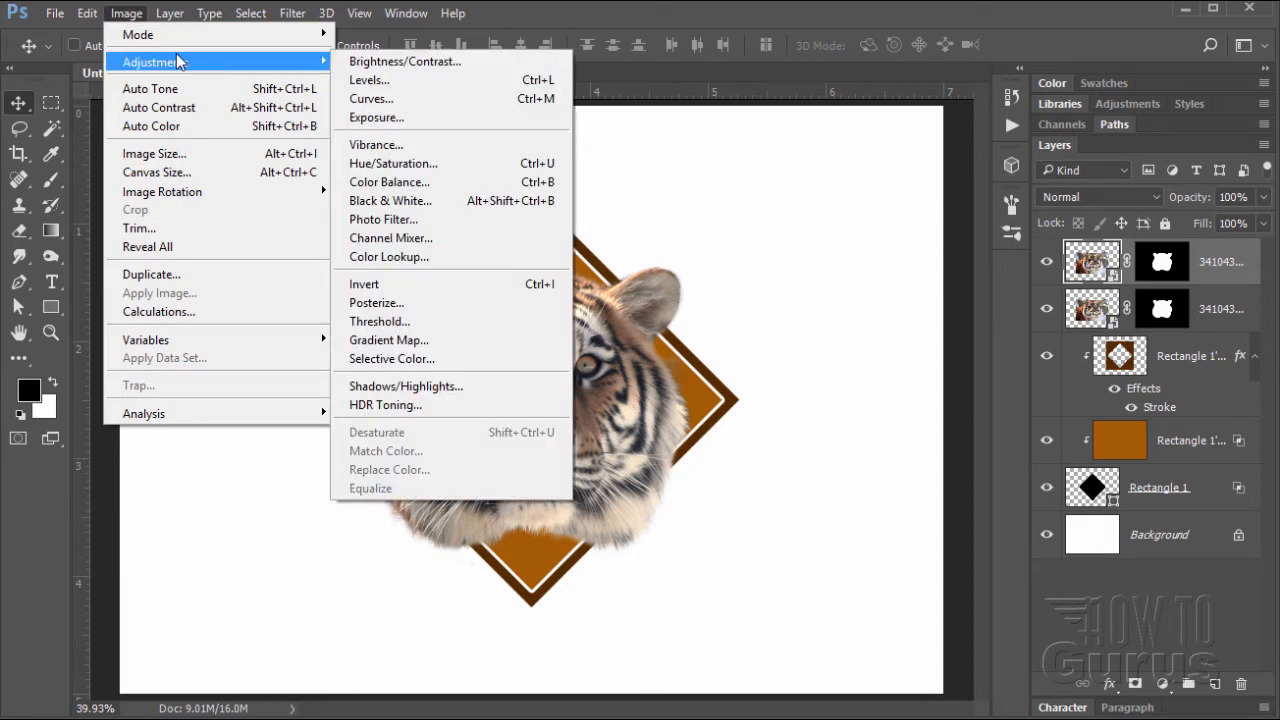
{"action": "left_click", "coordinate": [373, 79]}
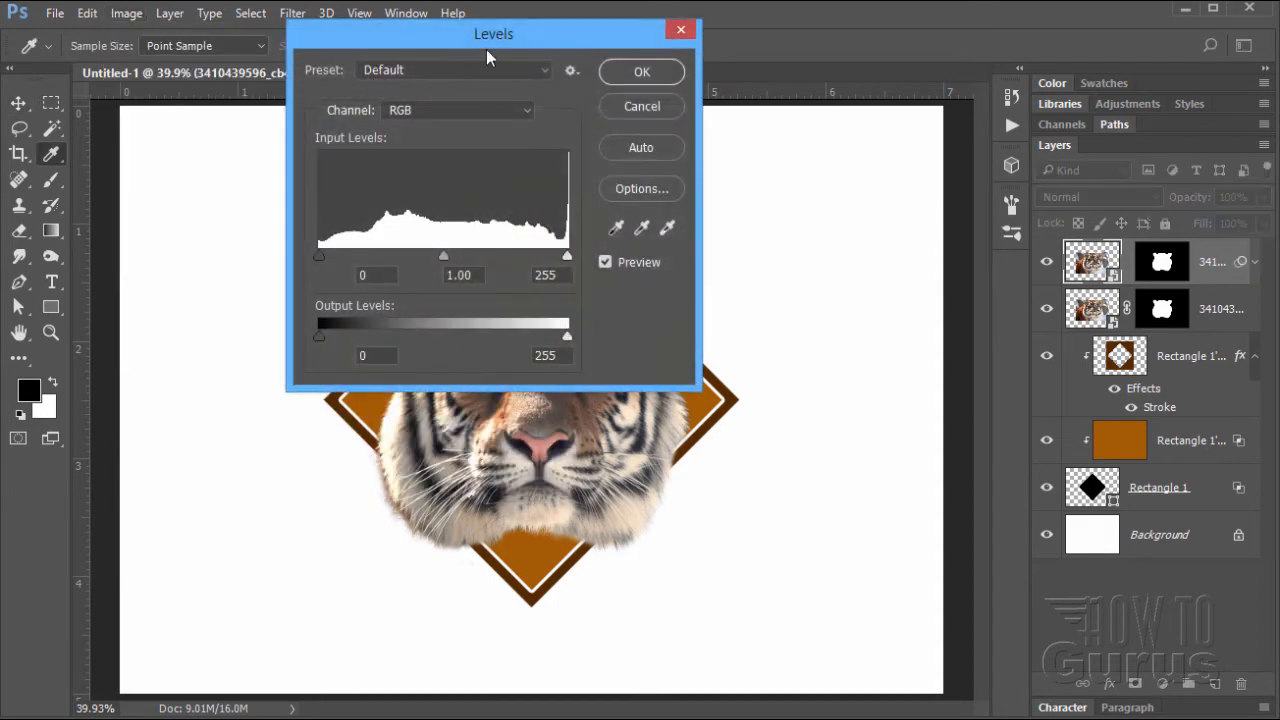
{"action": "left_click_drag", "start_coordinate": [486, 49], "coordinate": [907, 182]}
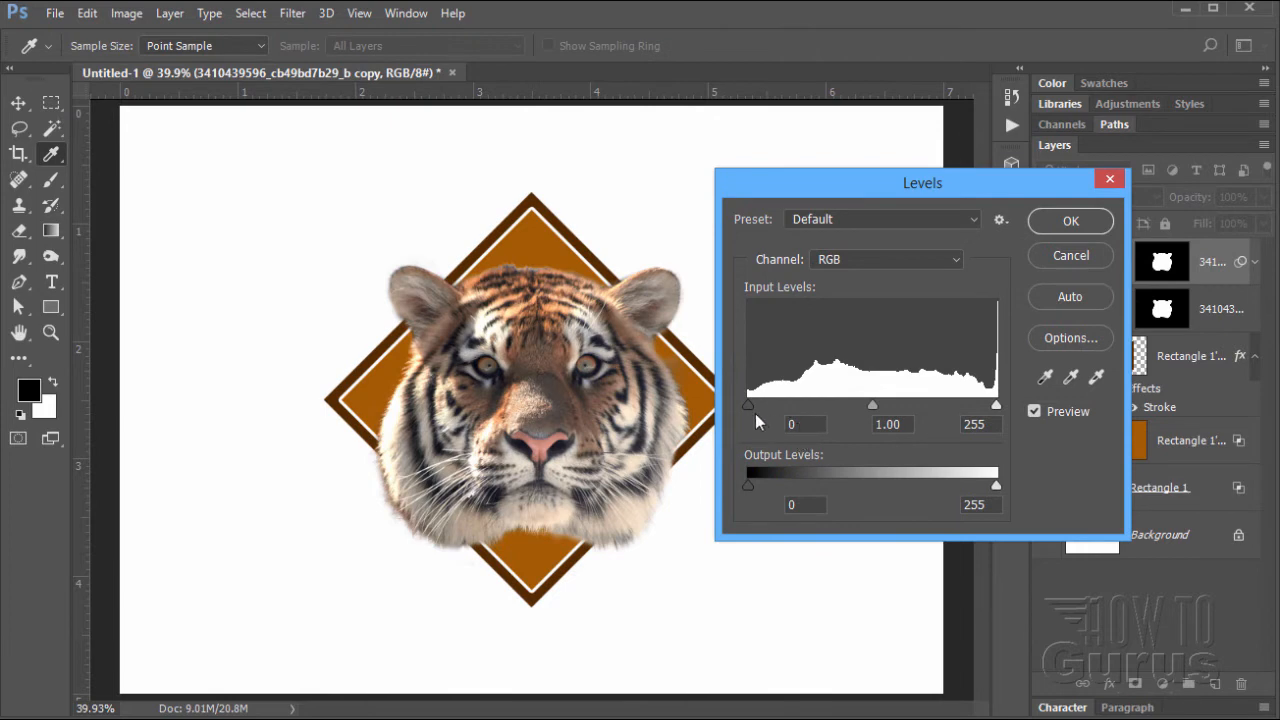
{"action": "left_click_drag", "start_coordinate": [749, 404], "coordinate": [795, 402]}
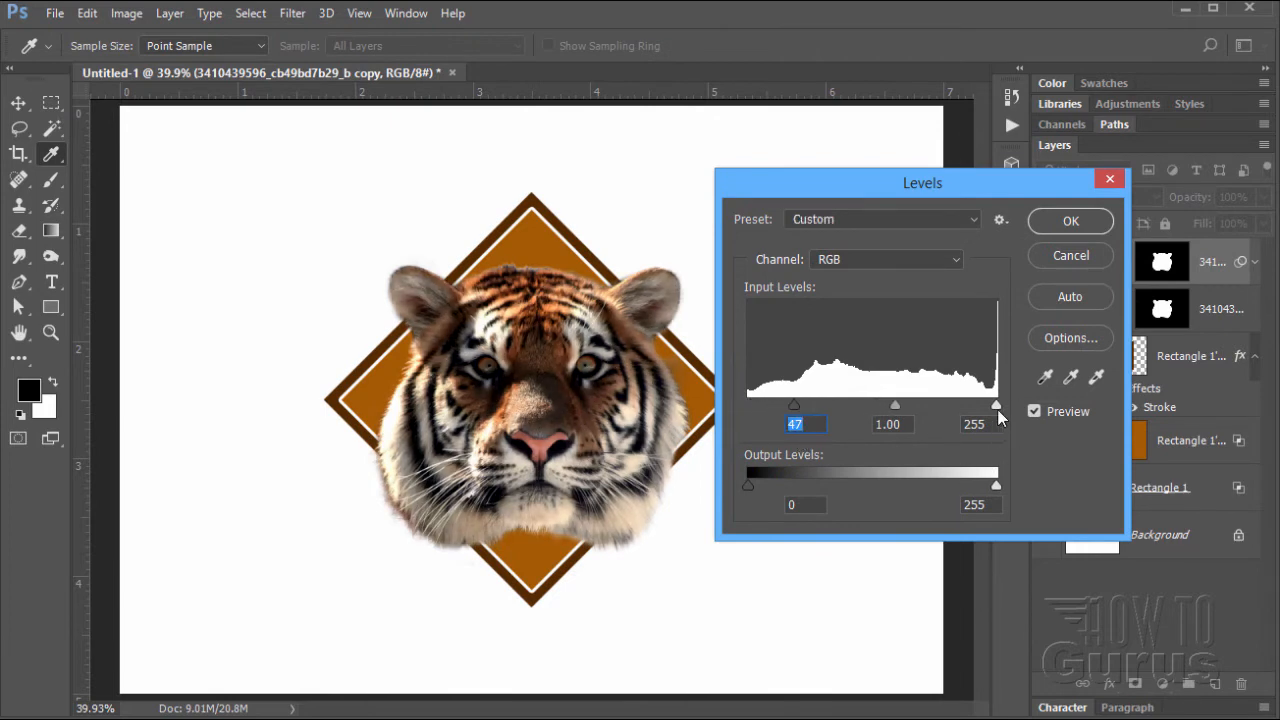
{"action": "left_click_drag", "start_coordinate": [978, 410], "coordinate": [940, 403]}
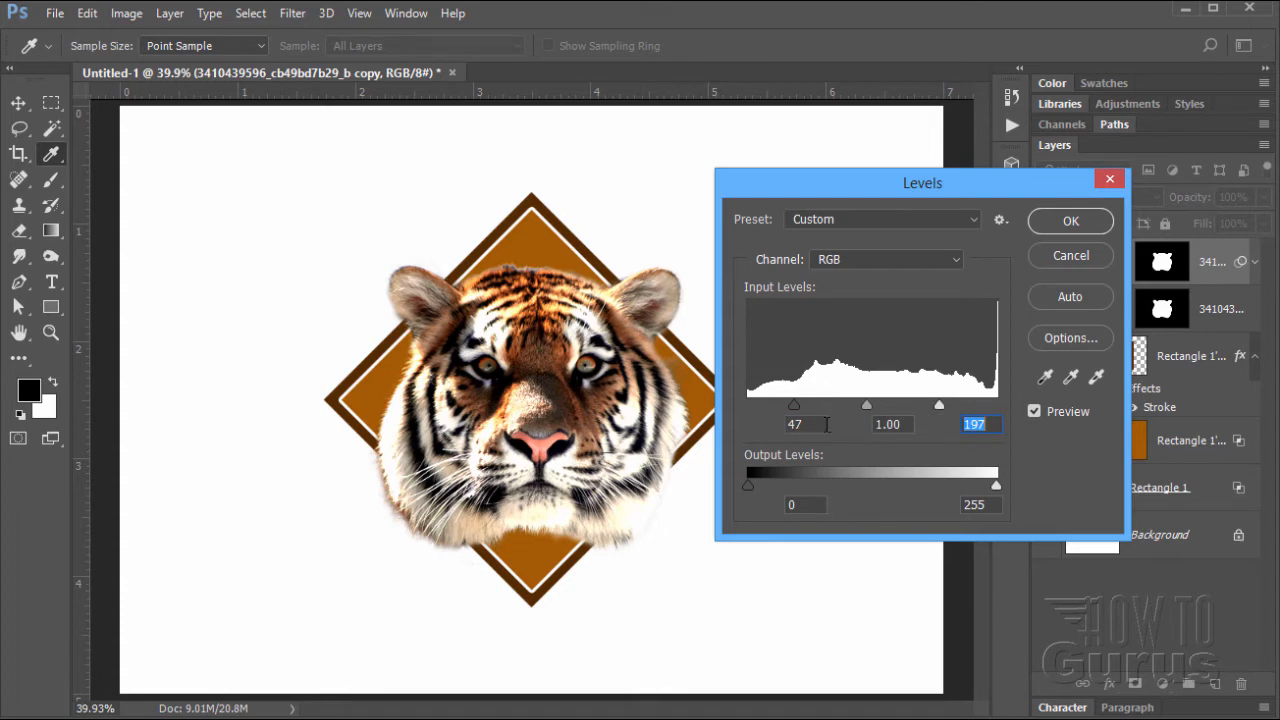
{"action": "left_click_drag", "start_coordinate": [820, 423], "coordinate": [755, 427]}
{"action": "type", "text": "43"}
{"action": "type", "text": "189"}
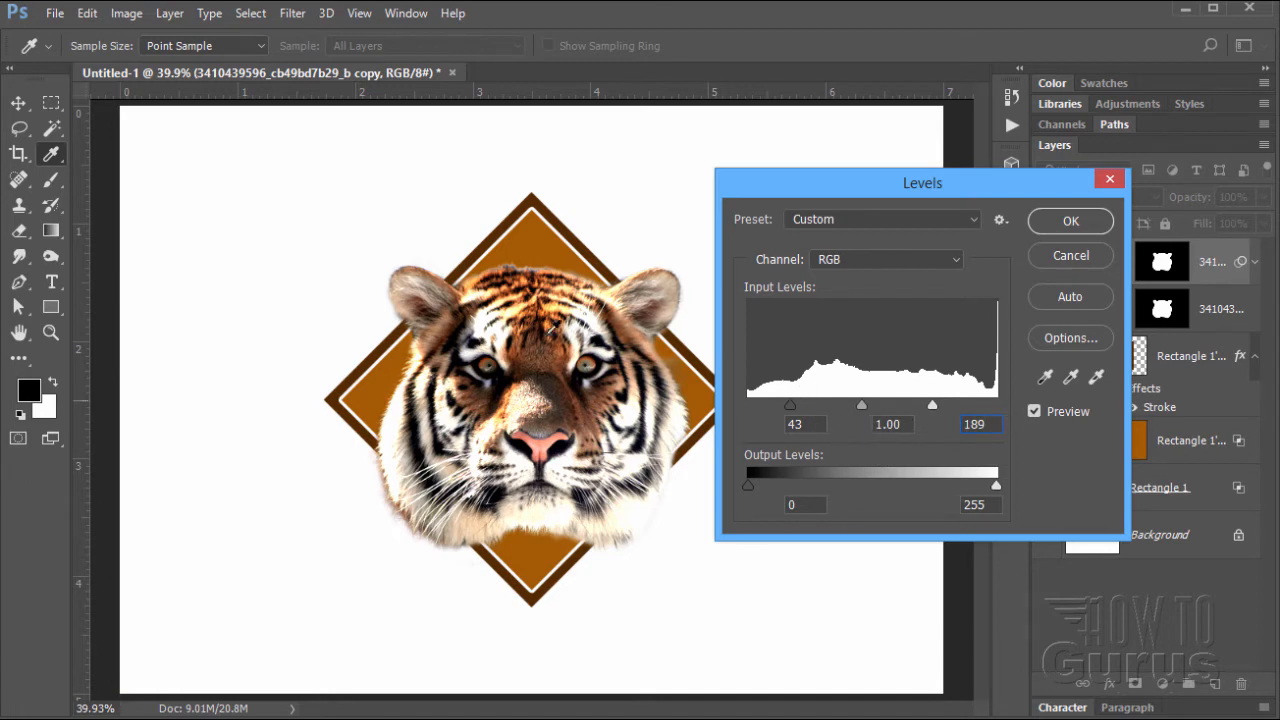
{"action": "left_click", "coordinate": [1090, 225]}
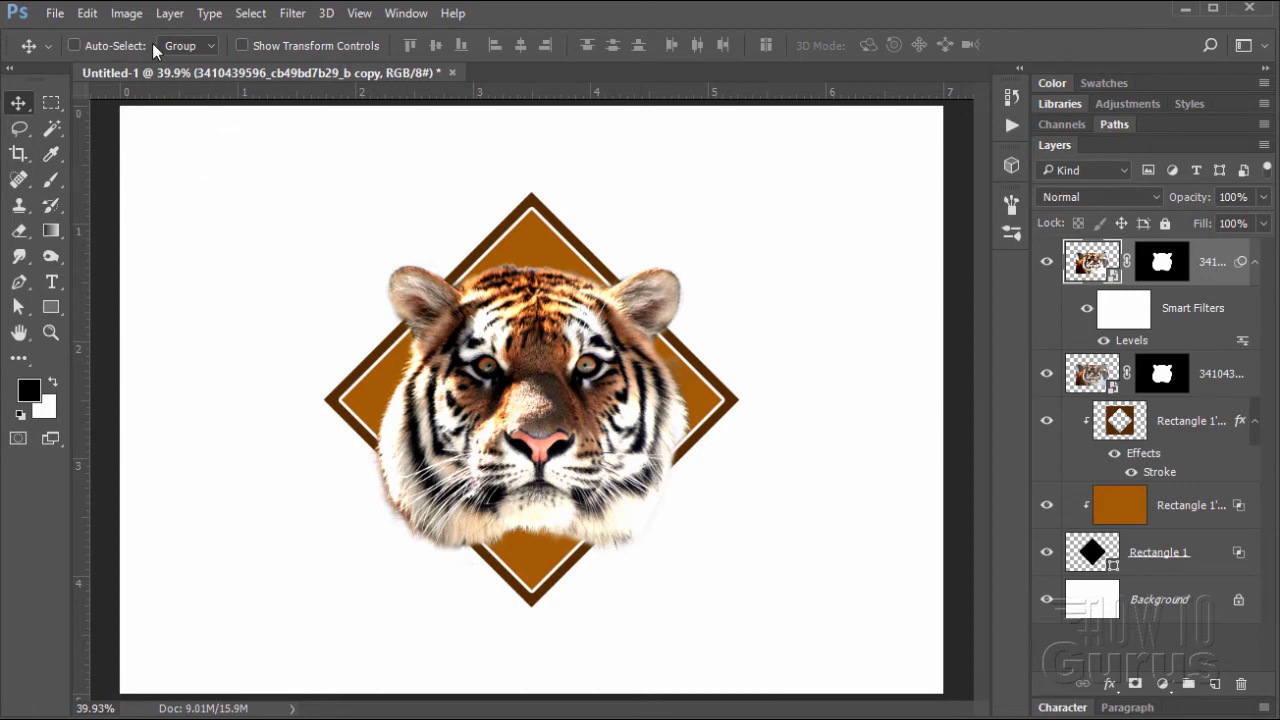
Step: Apply a Threshold adjustment at level 78 to the tiger copy's image
{"action": "left_click", "coordinate": [127, 13]}
{"action": "mouse_move", "coordinate": [160, 64]}
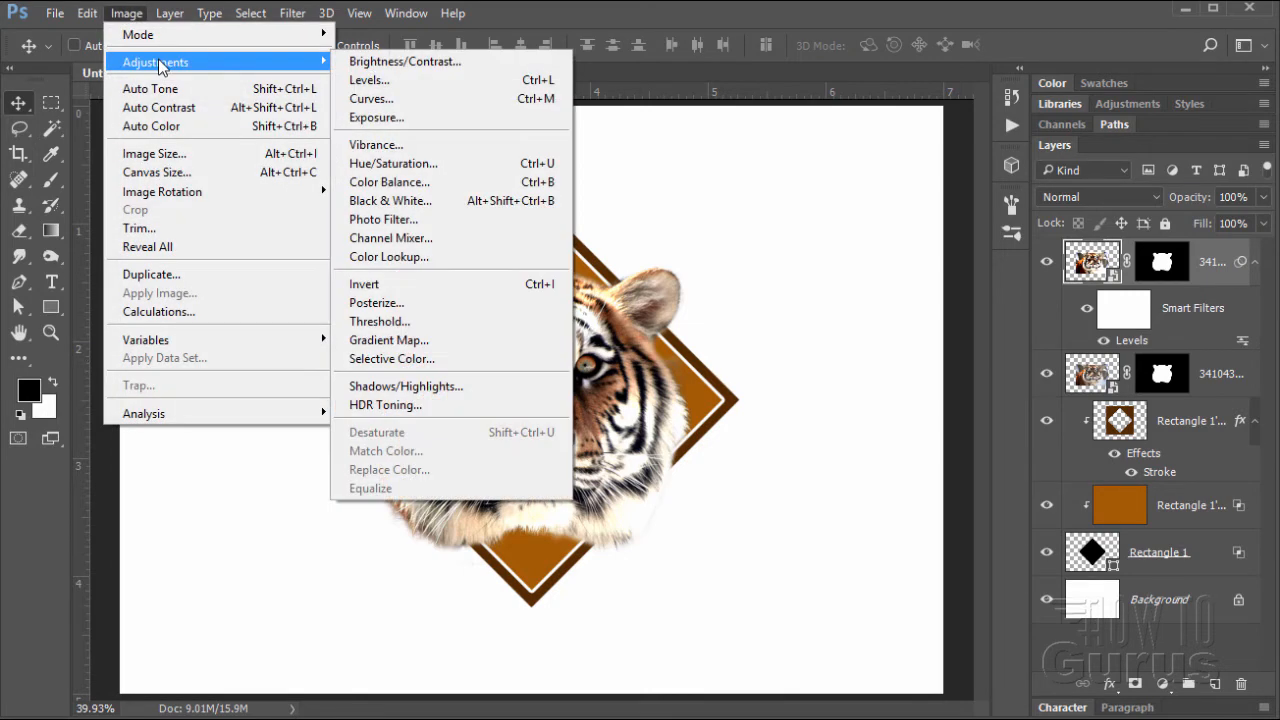
{"action": "left_click", "coordinate": [380, 322]}
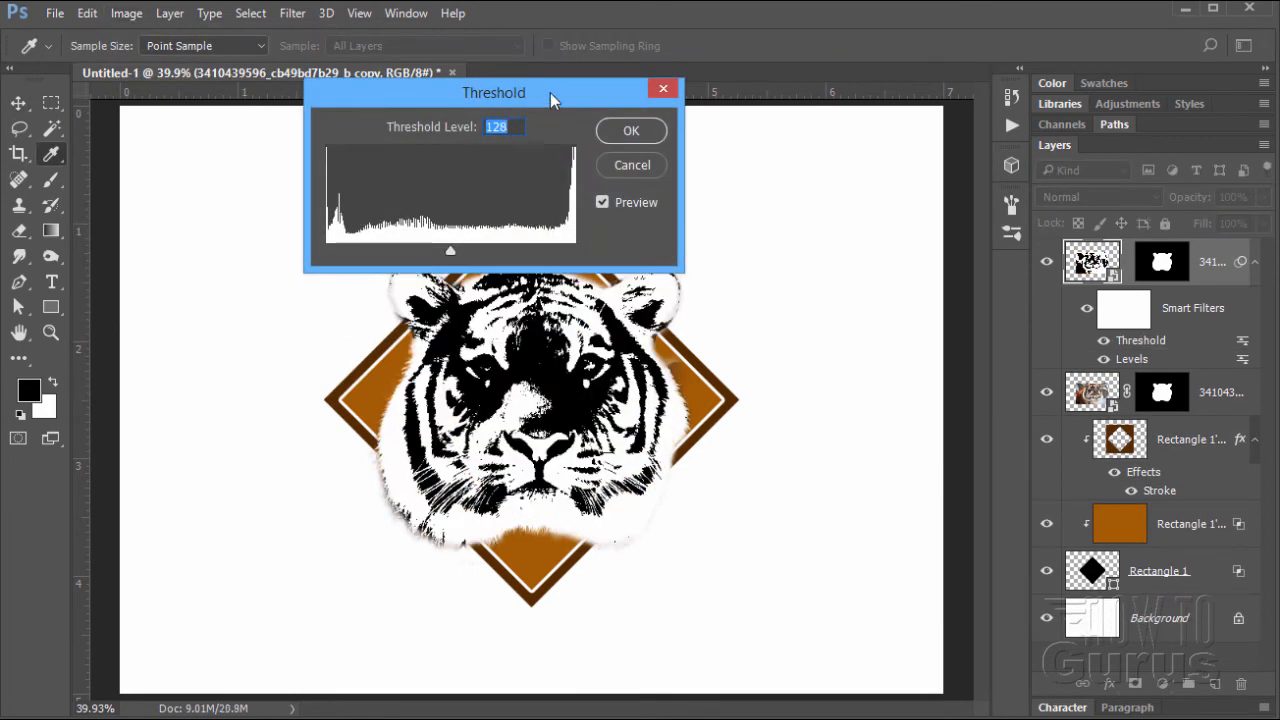
{"action": "left_click_drag", "start_coordinate": [550, 92], "coordinate": [959, 173]}
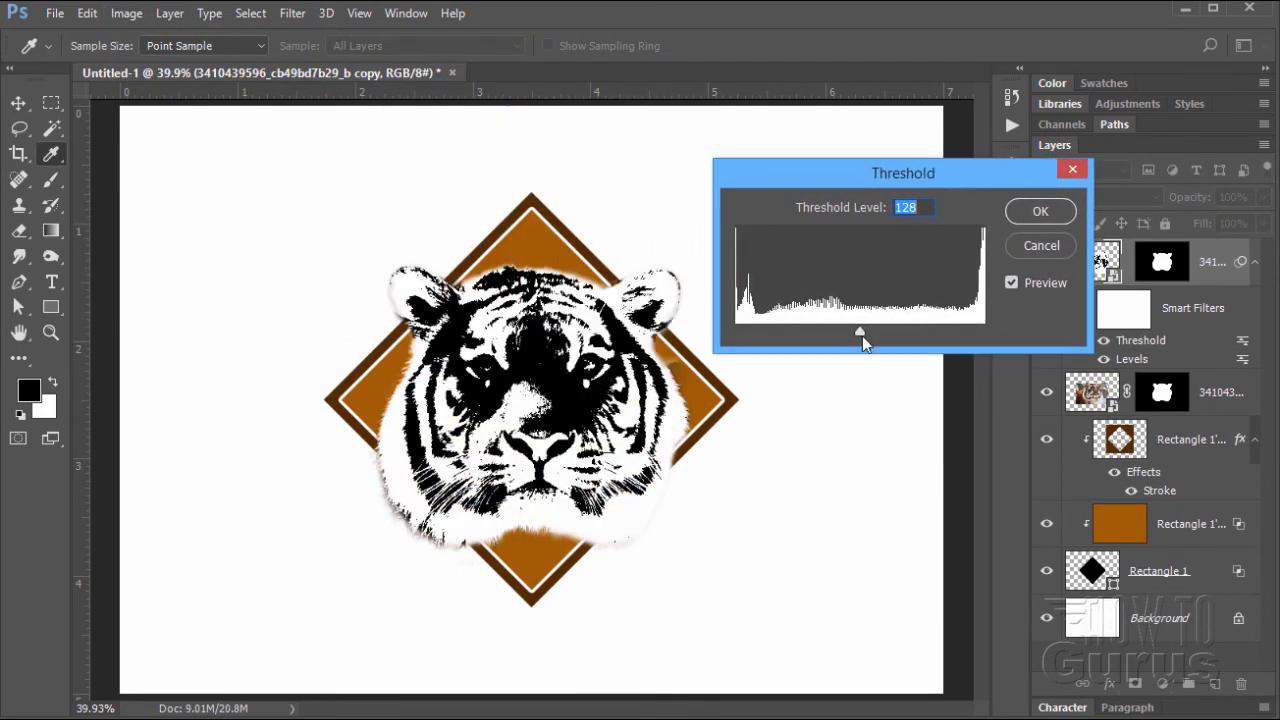
{"action": "left_click_drag", "start_coordinate": [859, 336], "coordinate": [810, 338]}
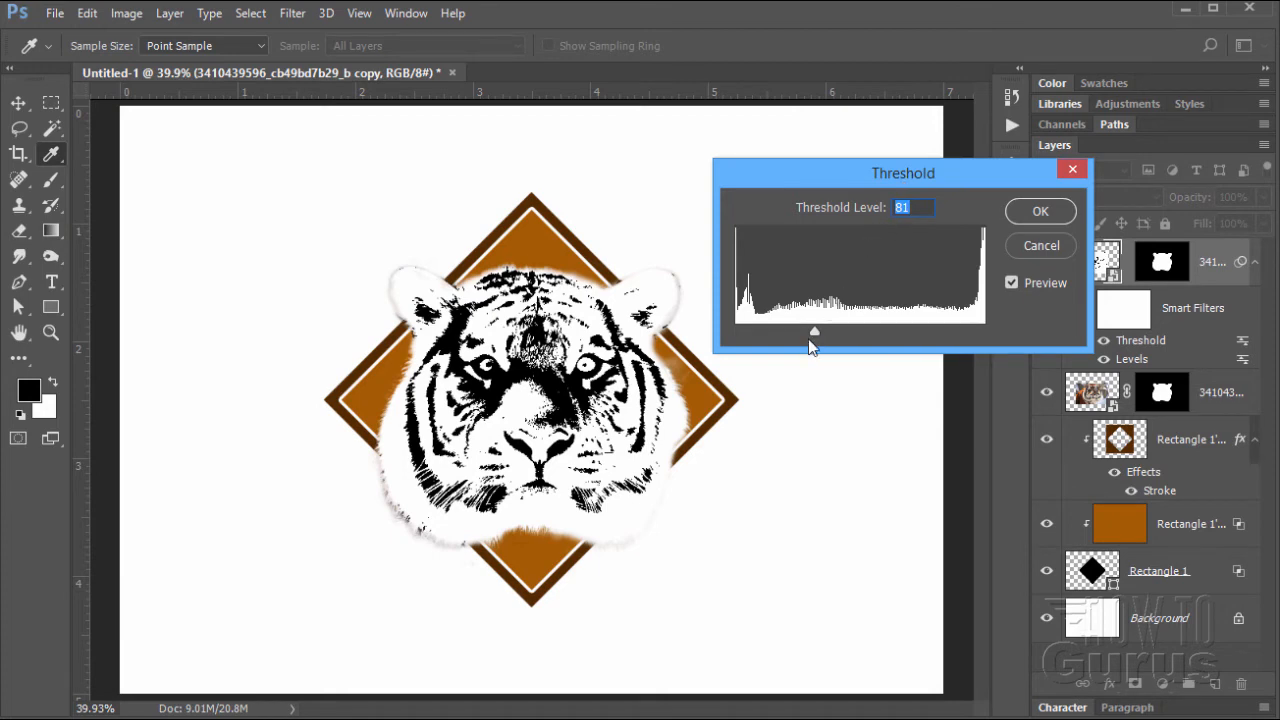
{"action": "mouse_move", "coordinate": [813, 331]}
{"action": "left_mouse_down"}
{"action": "mouse_move", "coordinate": [794, 336]}
{"action": "mouse_move", "coordinate": [812, 336]}
{"action": "left_mouse_up"}
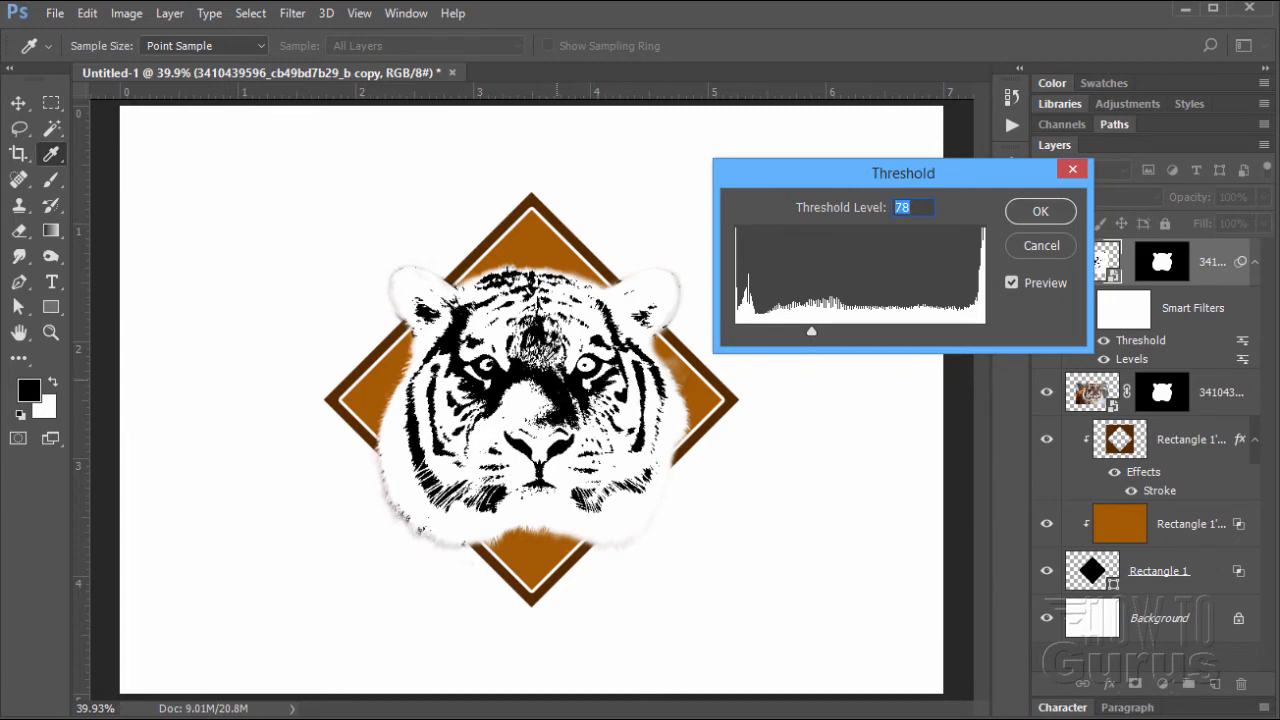
{"action": "left_click_drag", "start_coordinate": [812, 336], "coordinate": [812, 332]}
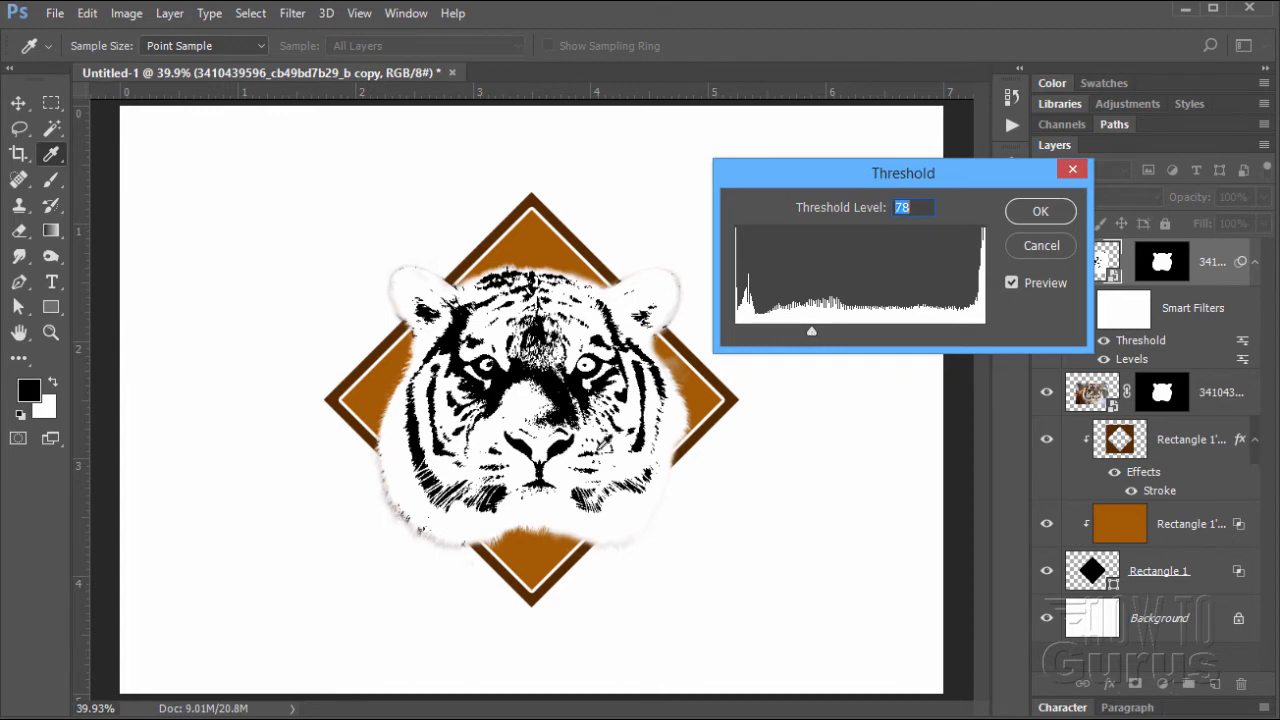
{"action": "left_click", "coordinate": [1030, 213]}
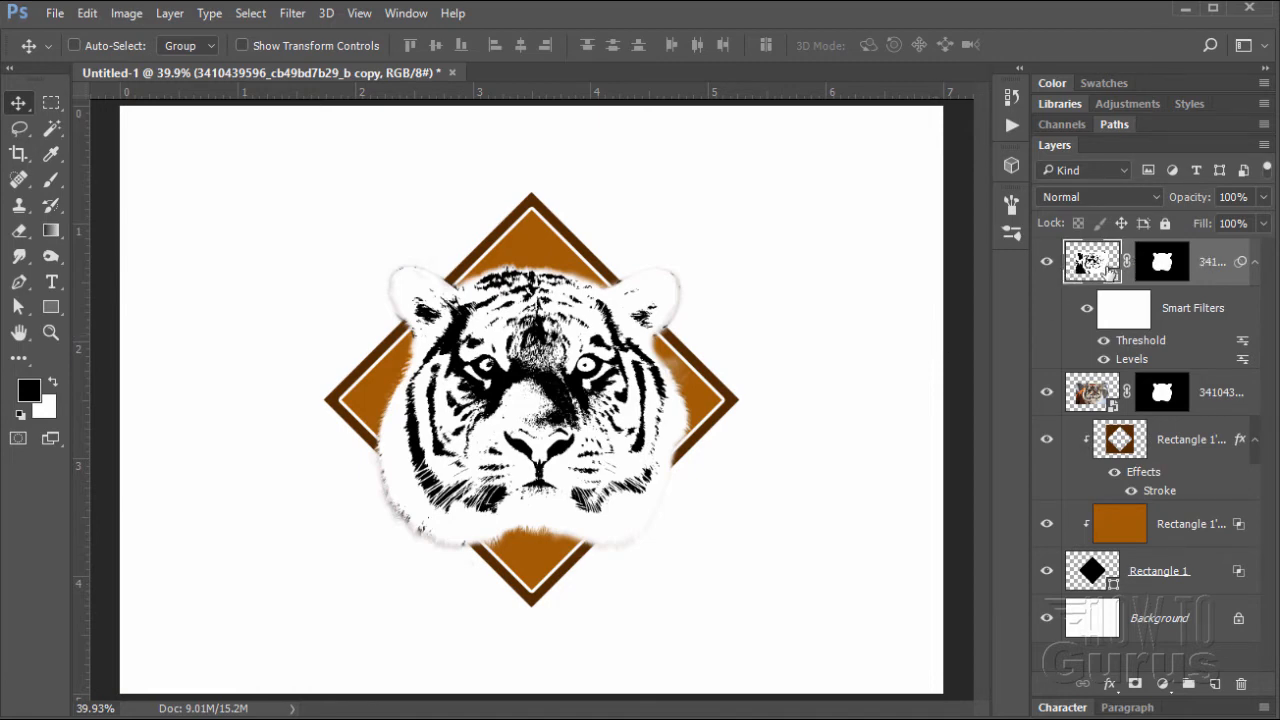
Step: Add a solid color fill layer above the thresholded tiger copy, using that layer as its clipping mask
{"action": "left_click", "coordinate": [172, 14]}
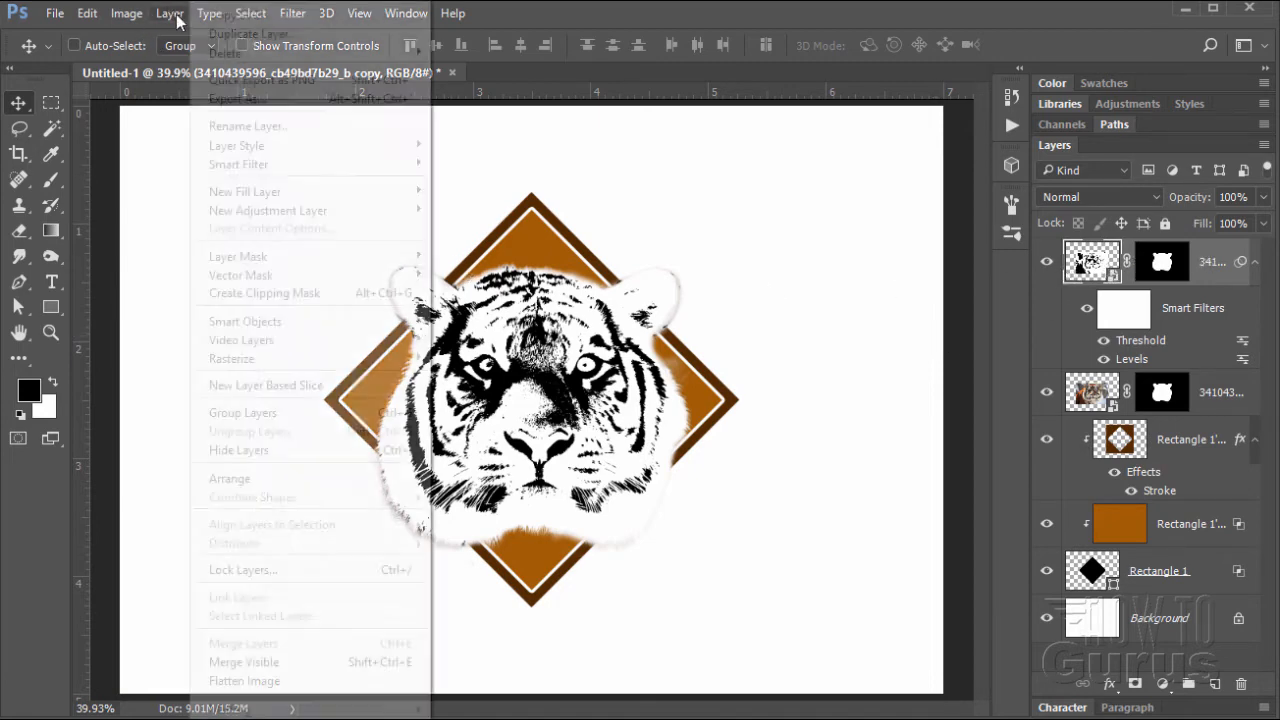
{"action": "mouse_move", "coordinate": [240, 191]}
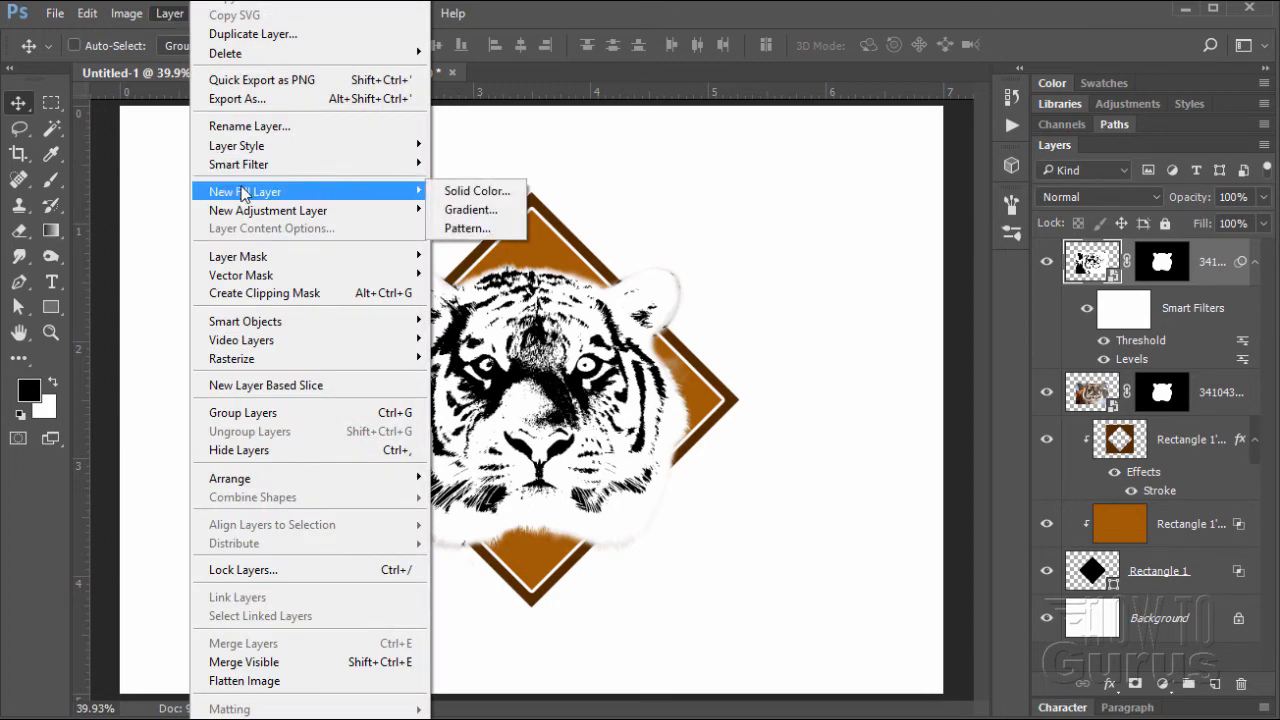
{"action": "left_click", "coordinate": [474, 191]}
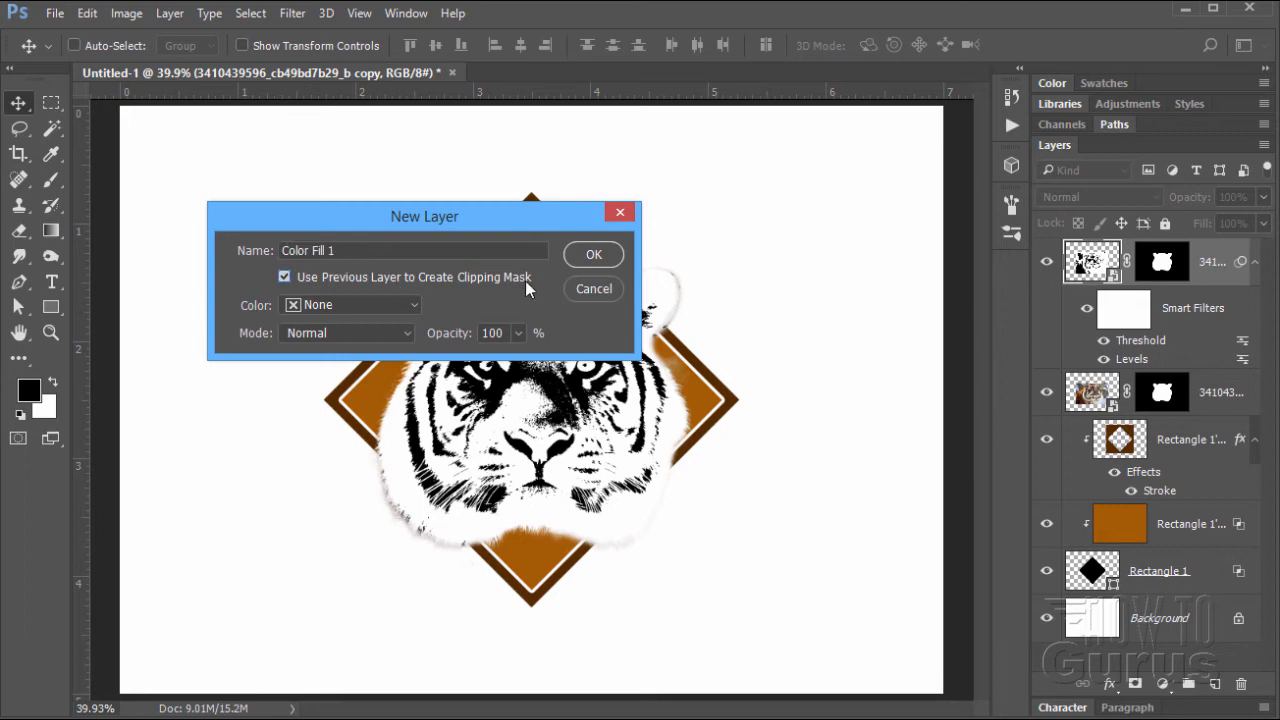
{"action": "left_click", "coordinate": [594, 255]}
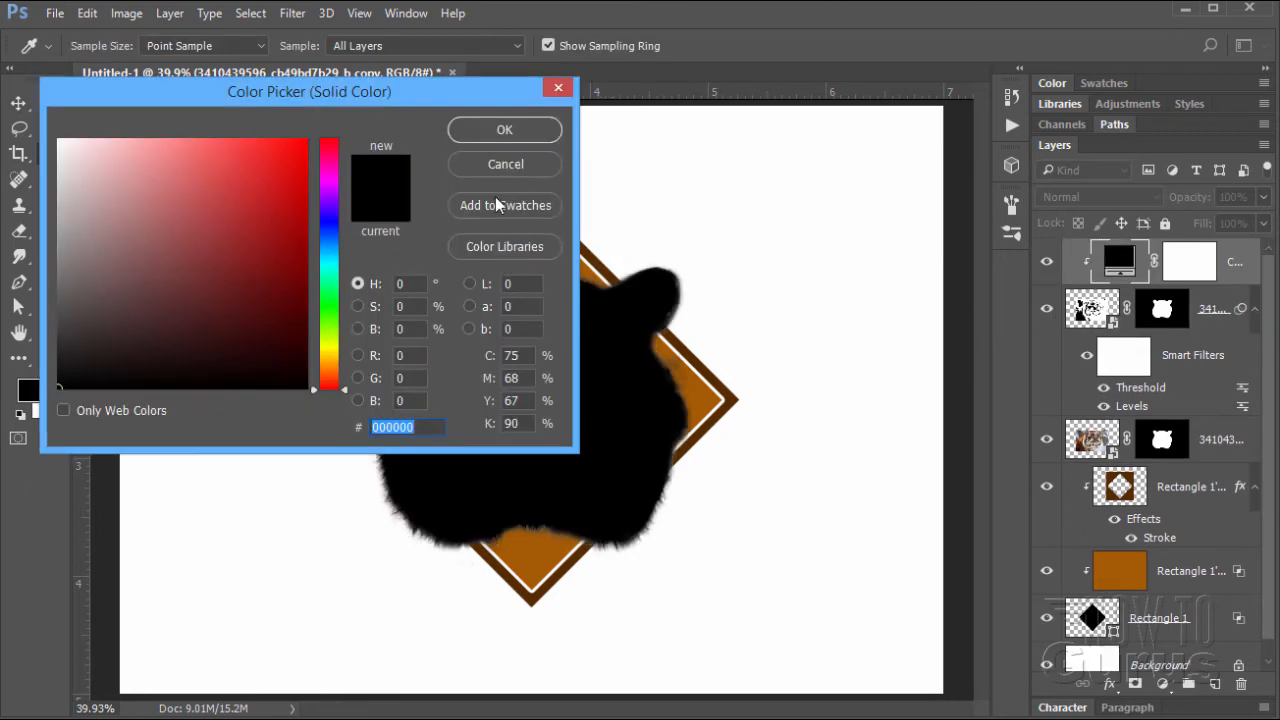
{"action": "left_click_drag", "start_coordinate": [424, 95], "coordinate": [1056, 260]}
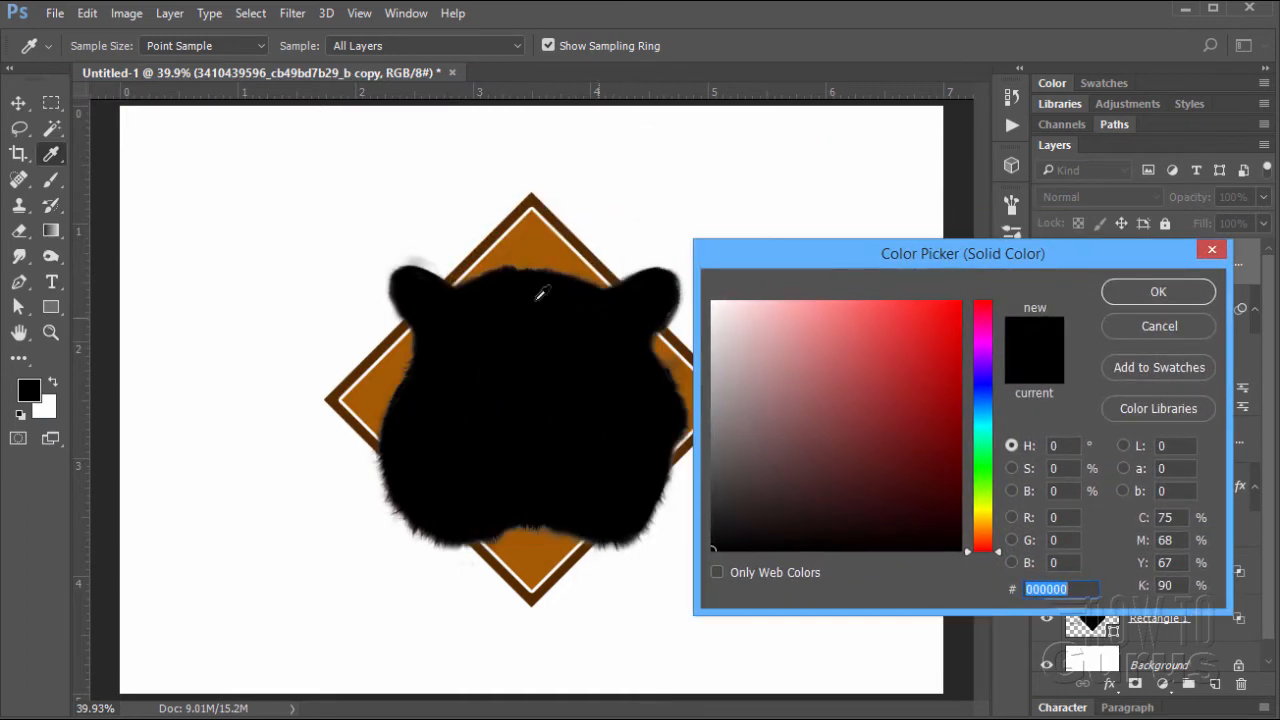
{"action": "left_click_drag", "start_coordinate": [831, 258], "coordinate": [340, 183]}
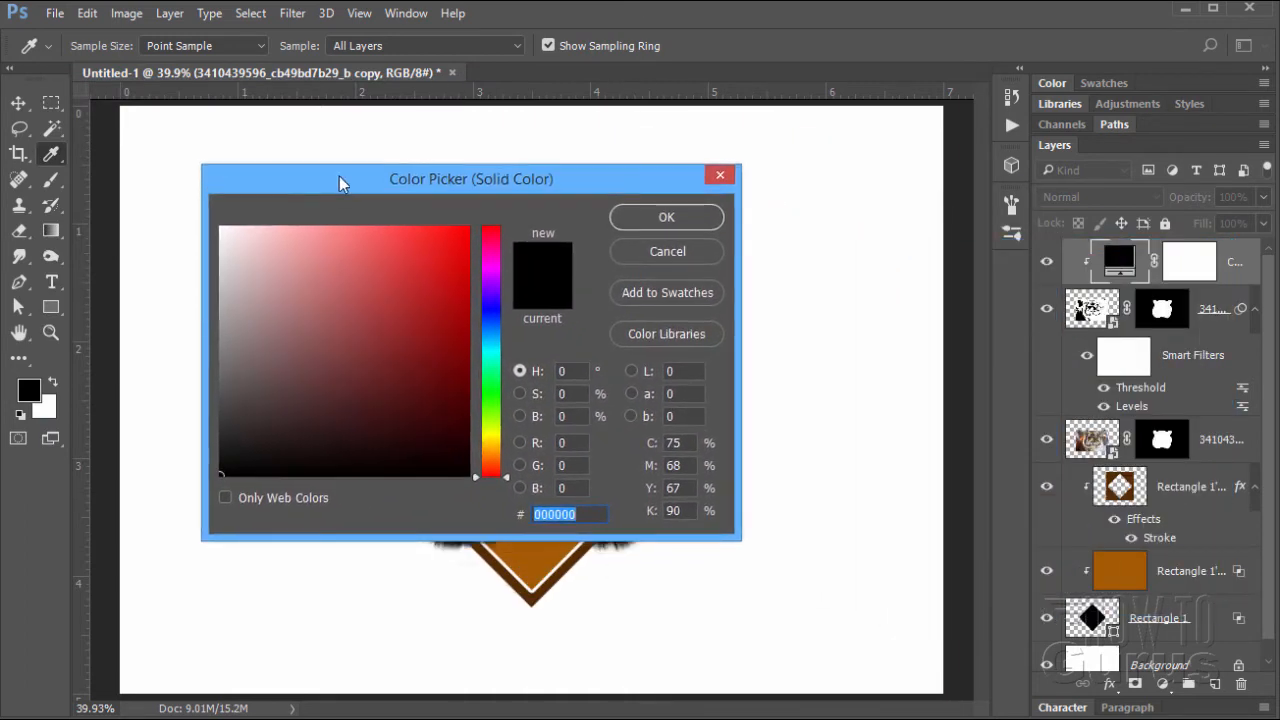
Step: Try a golden yellow, d1a305, as the color of the clipped fill layer
{"action": "left_click", "coordinate": [492, 449]}
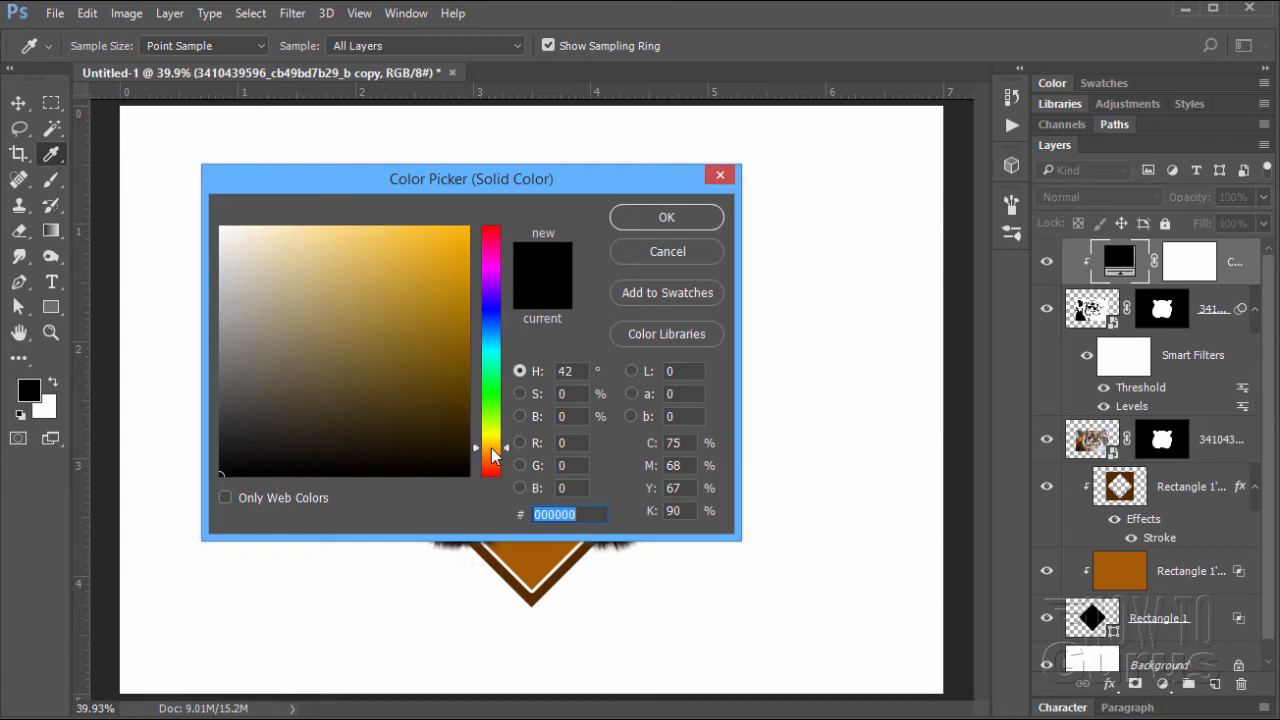
{"action": "left_click_drag", "start_coordinate": [491, 449], "coordinate": [491, 444]}
{"action": "left_click", "coordinate": [460, 254]}
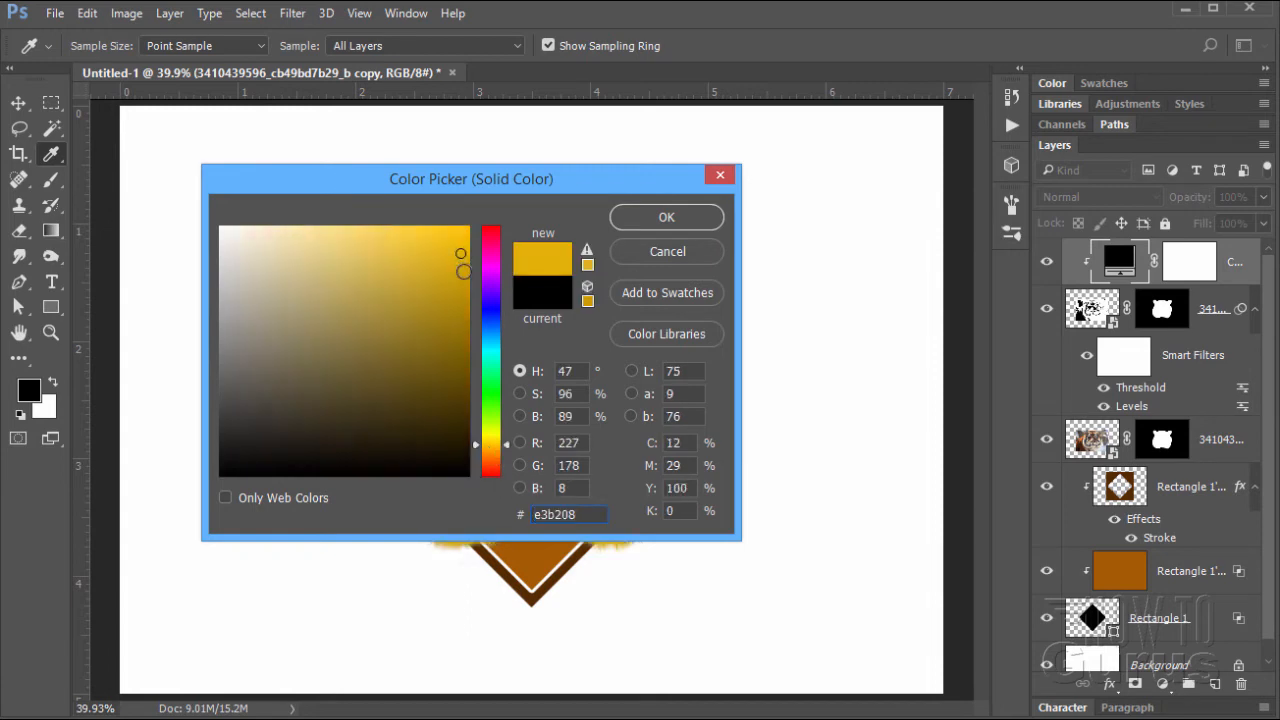
{"action": "left_click", "coordinate": [463, 271]}
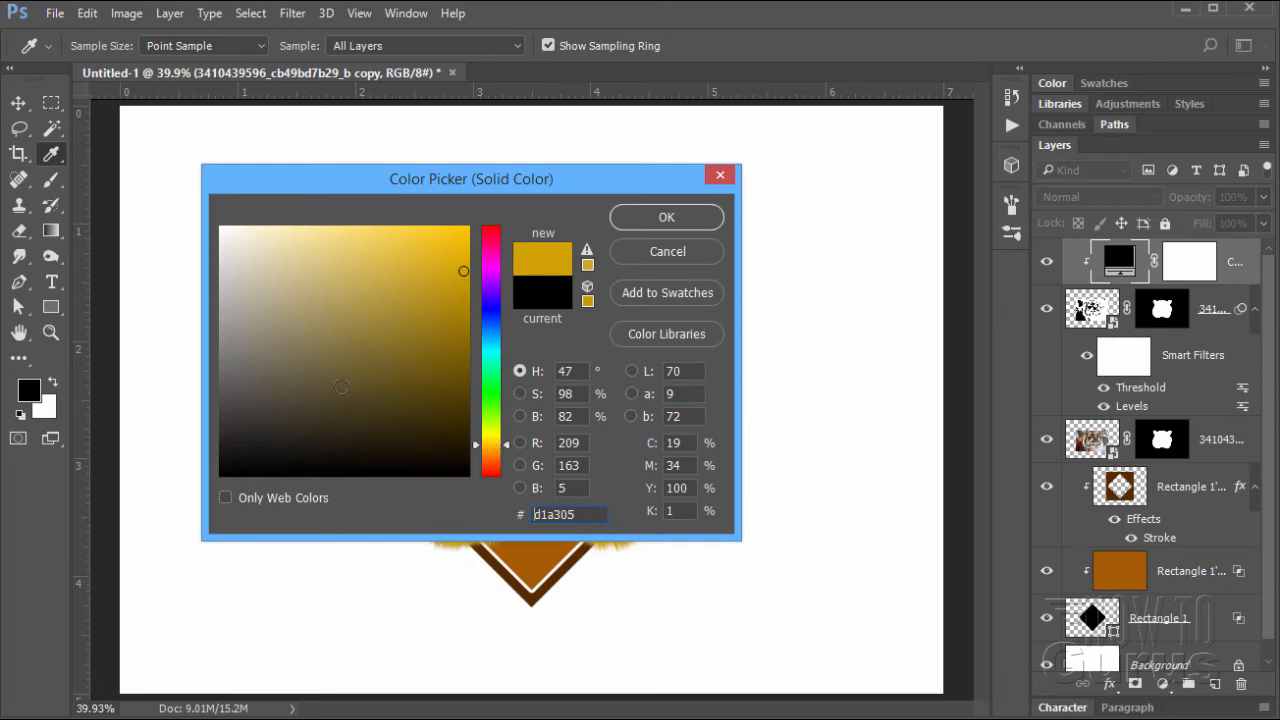
Step: Set the clipped fill layer's color to ffb406 and its blend mode to Overlay
{"action": "left_click_drag", "start_coordinate": [585, 508], "coordinate": [525, 518]}
{"action": "type", "text": "ffb"}
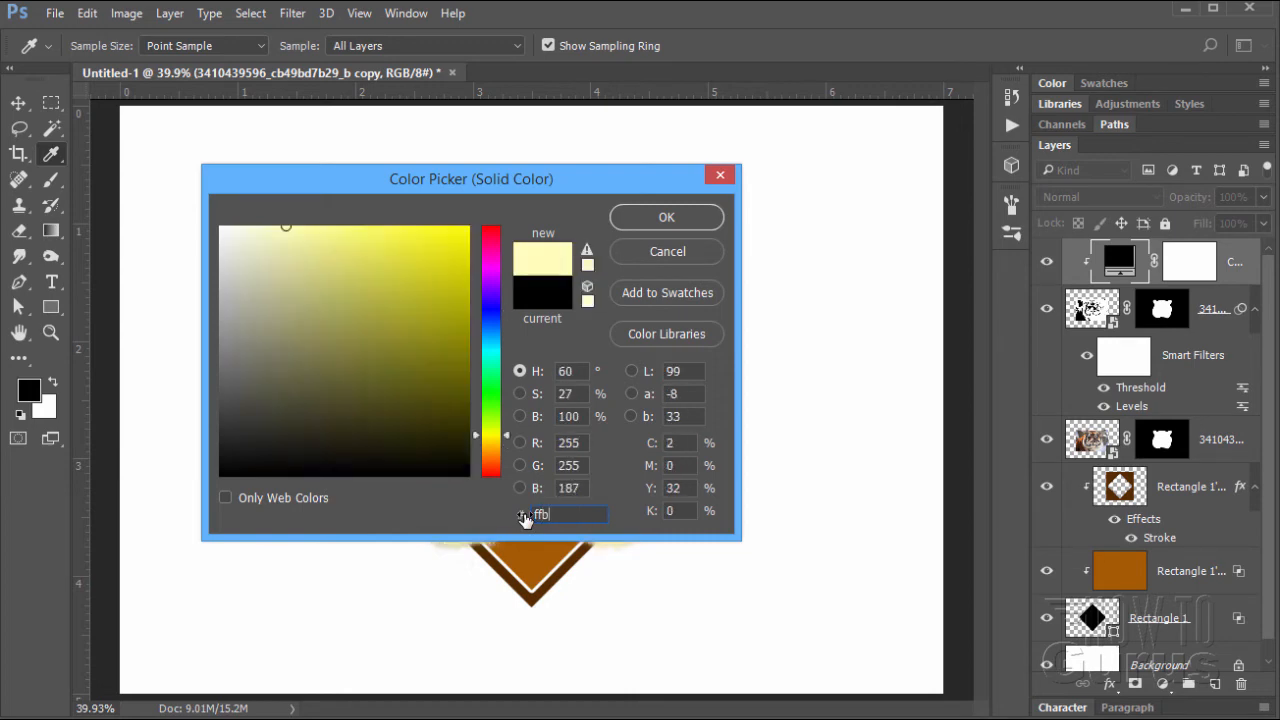
{"action": "type", "text": "40"}
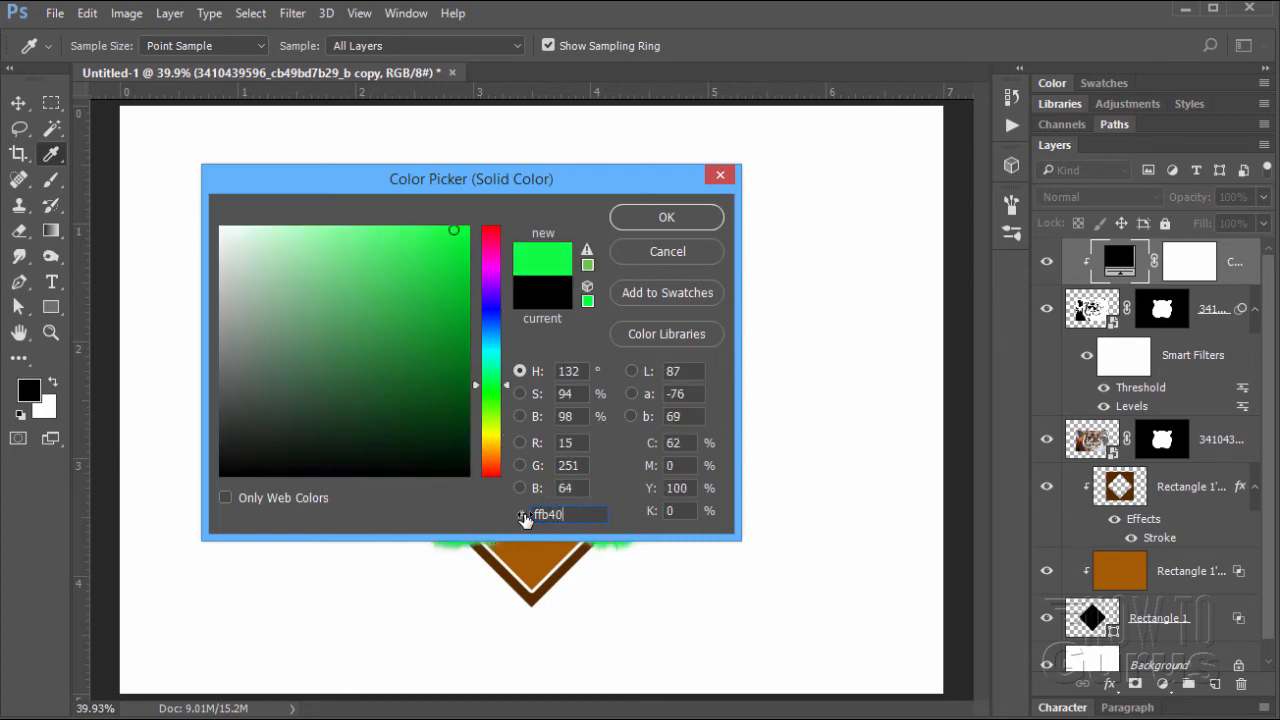
{"action": "type", "text": "6"}
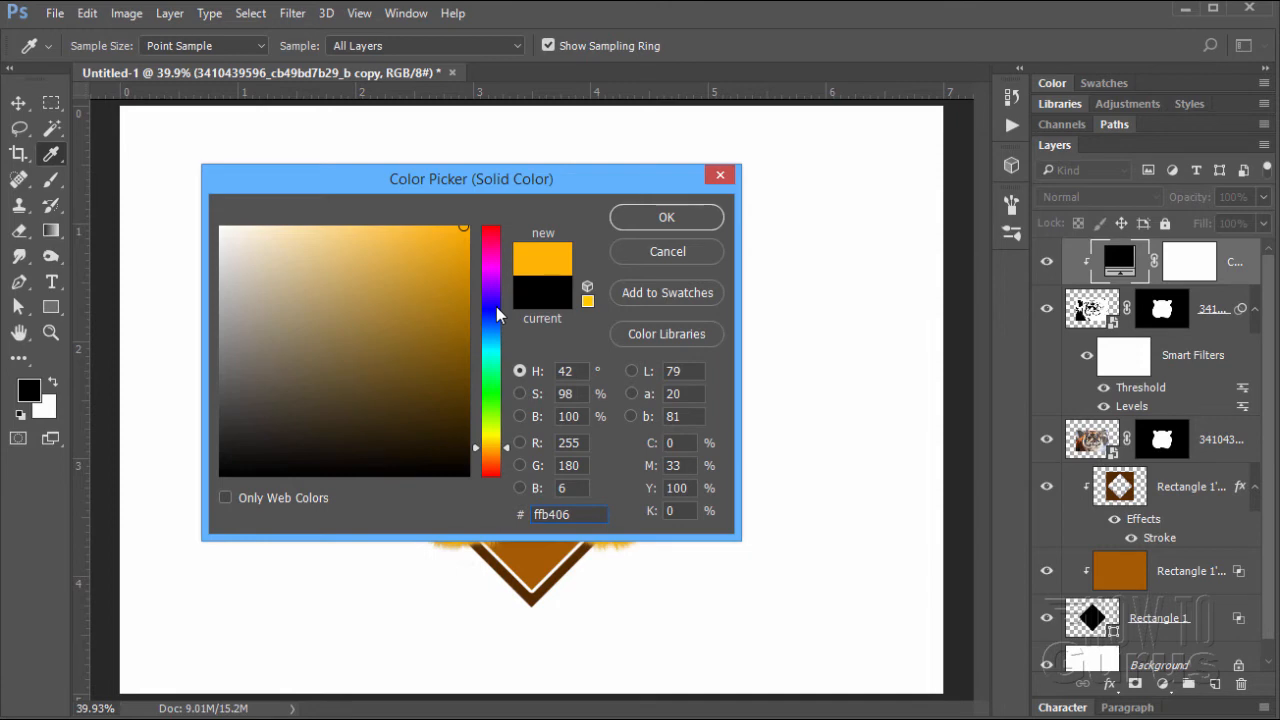
{"action": "left_click", "coordinate": [666, 218]}
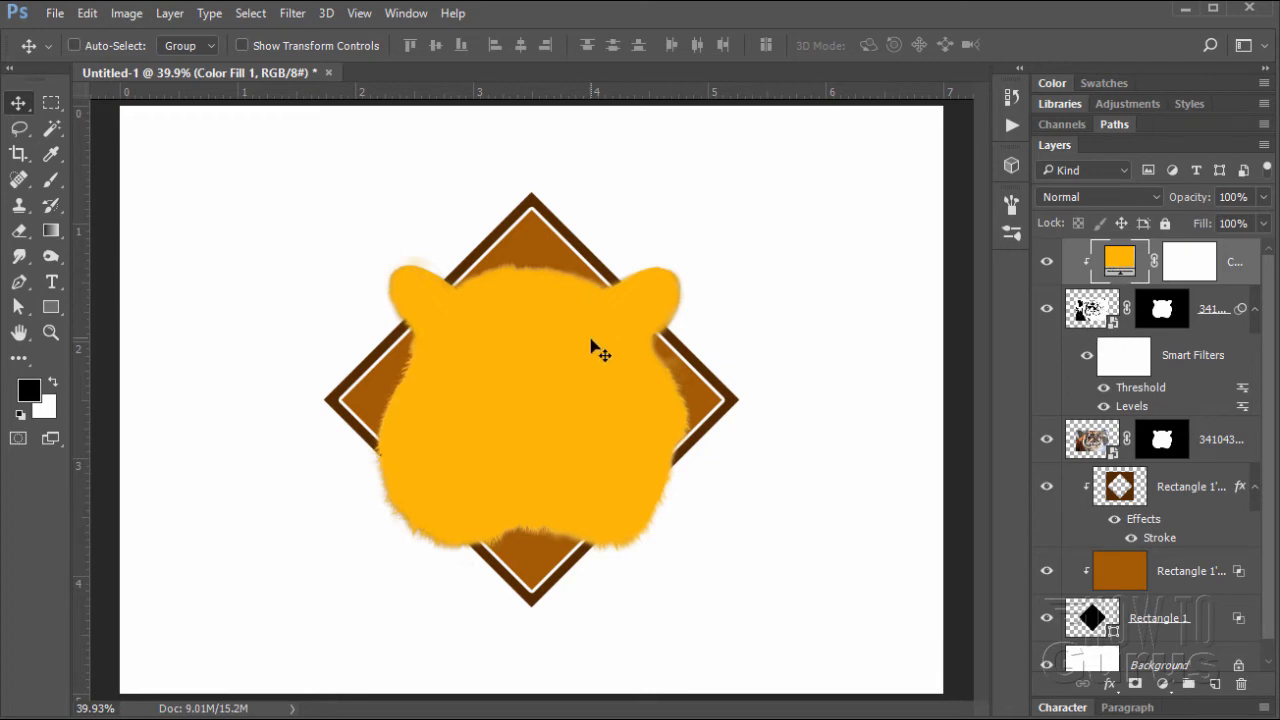
{"action": "left_click", "coordinate": [1060, 197]}
{"action": "left_click", "coordinate": [1085, 418]}
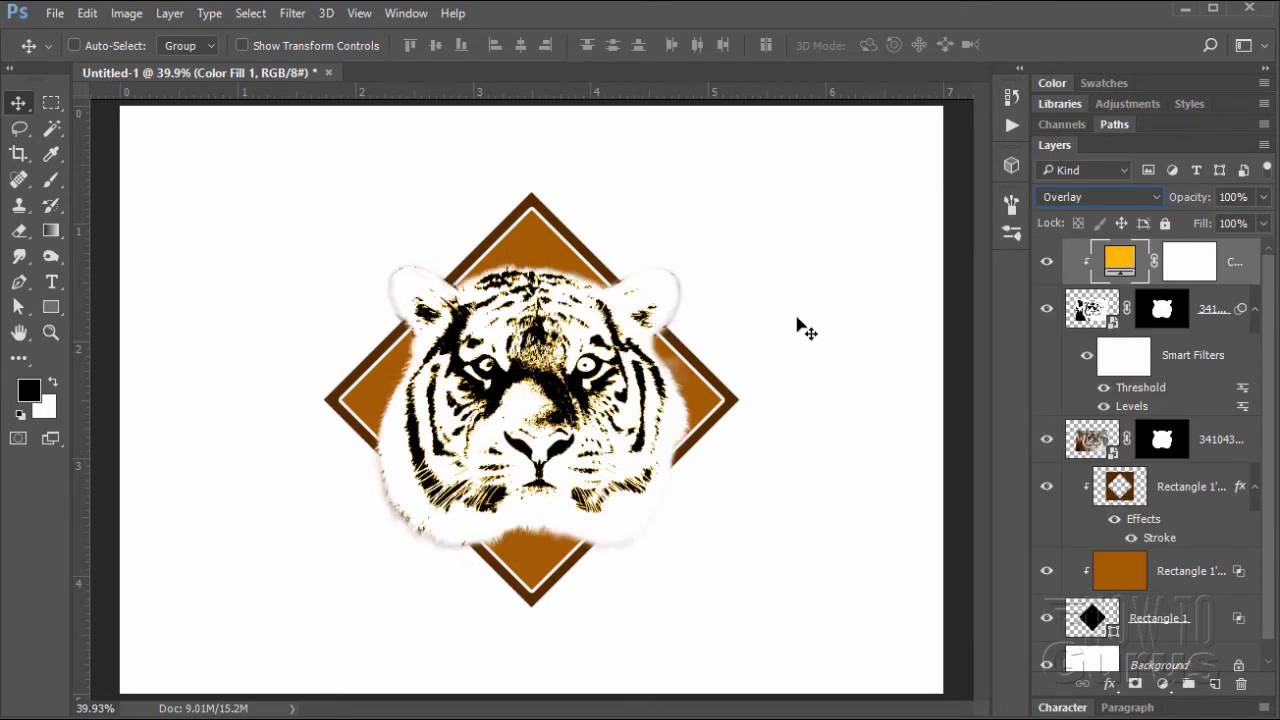
Step: Compare the tiger artwork with and without the orange fill layer by switching its visibility
{"action": "left_click", "coordinate": [1047, 266]}
{"action": "left_click", "coordinate": [1047, 266]}
{"action": "left_click", "coordinate": [1047, 266]}
{"action": "left_click", "coordinate": [1047, 266]}
{"action": "left_click", "coordinate": [1047, 266]}
{"action": "left_click", "coordinate": [1047, 266]}
{"action": "left_click", "coordinate": [1047, 266]}
{"action": "left_click", "coordinate": [1092, 322]}
{"action": "left_click", "coordinate": [1122, 273]}
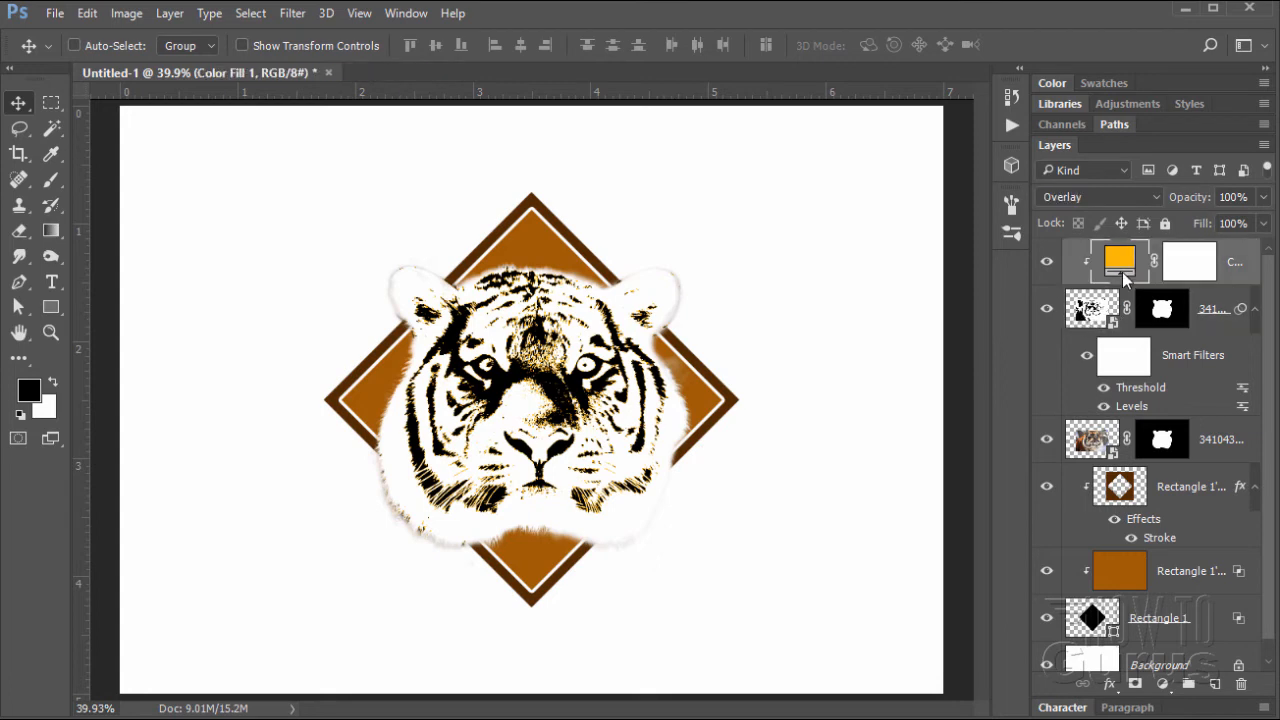
Step: Set the blend mode of the thresholded tiger copy layer to Overlay
{"action": "left_click", "coordinate": [1172, 322]}
{"action": "left_click", "coordinate": [1094, 317]}
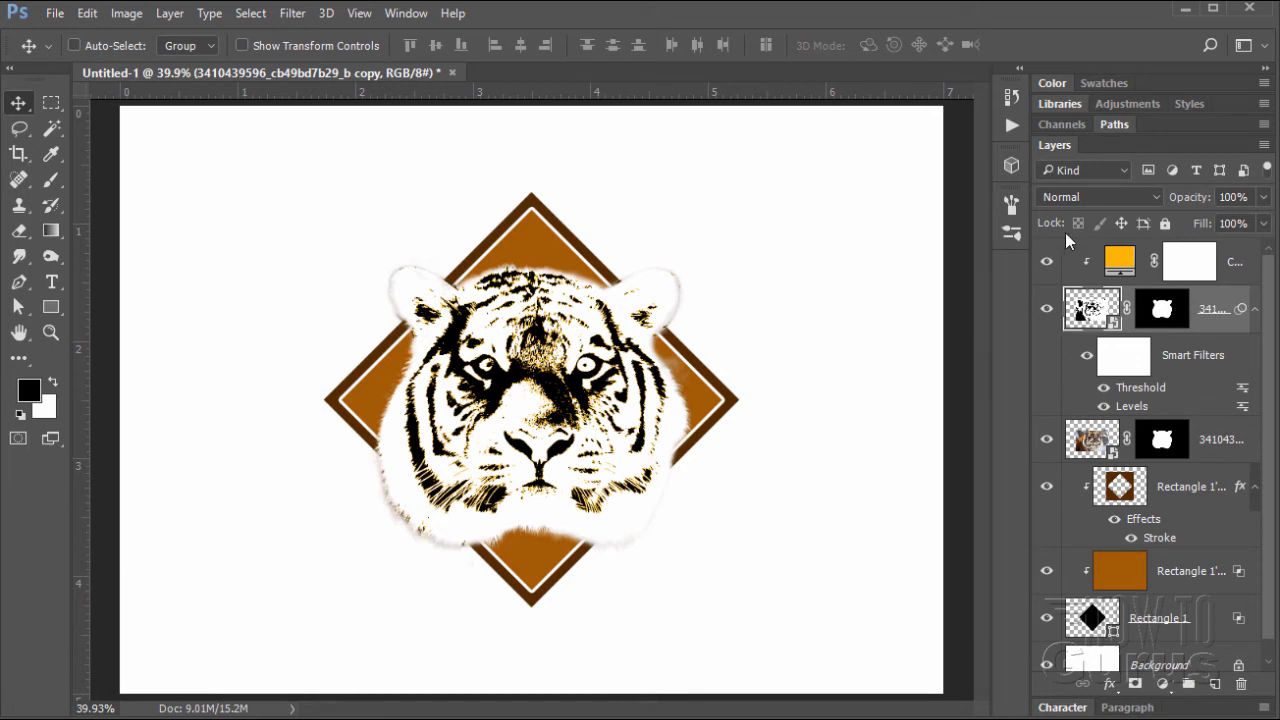
{"action": "left_click", "coordinate": [1059, 198]}
{"action": "left_click", "coordinate": [1070, 421]}
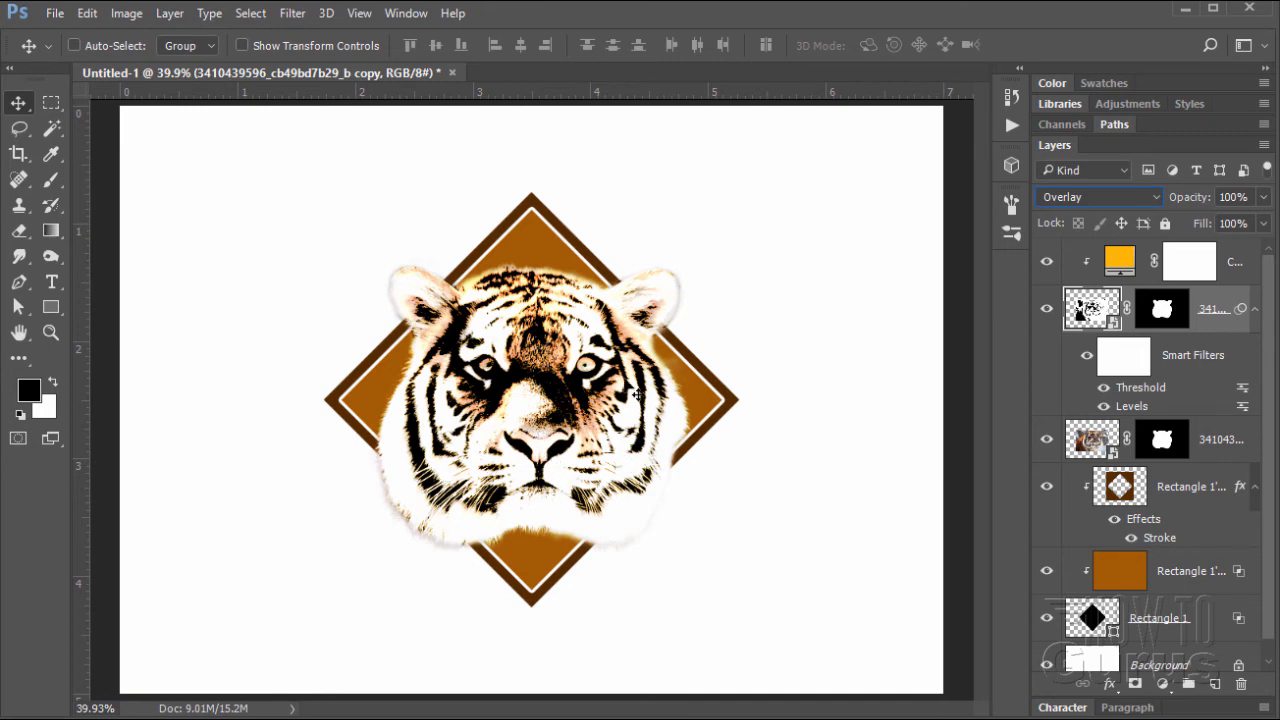
Step: Add a second solid color fill layer, clipped to the original tiger photo layer
{"action": "left_click", "coordinate": [1098, 442]}
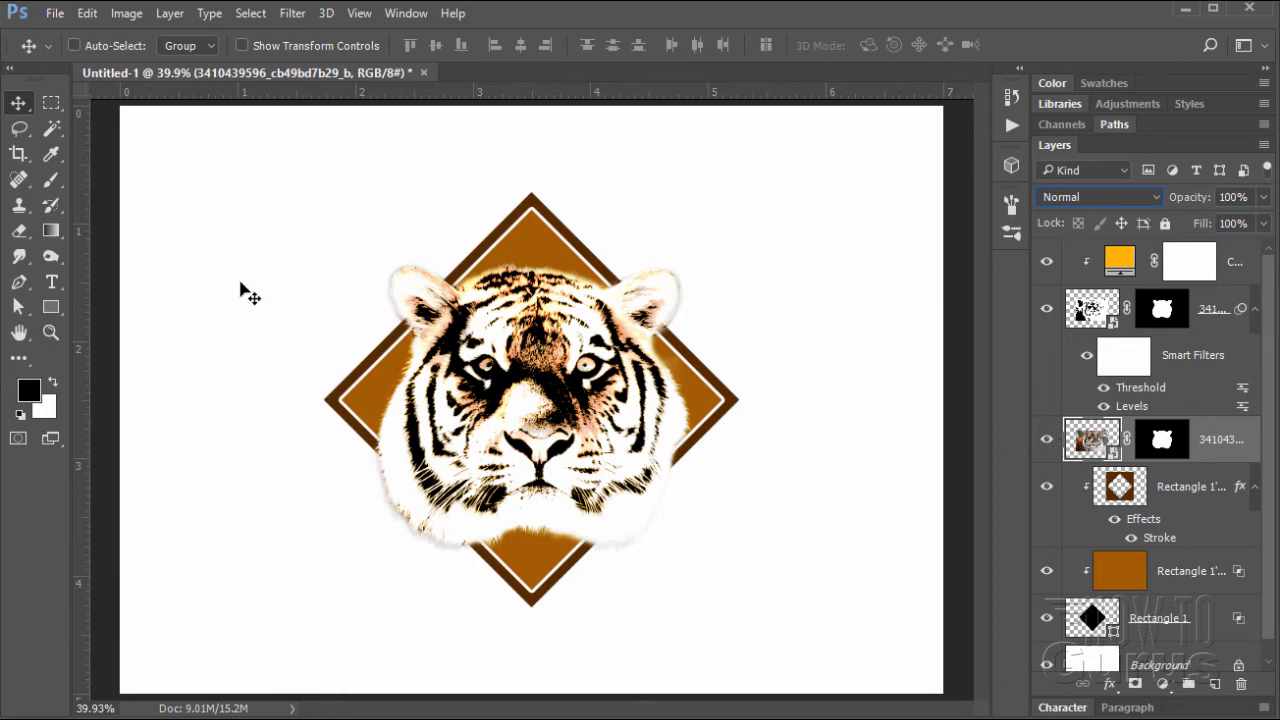
{"action": "left_click", "coordinate": [161, 15]}
{"action": "mouse_move", "coordinate": [258, 194]}
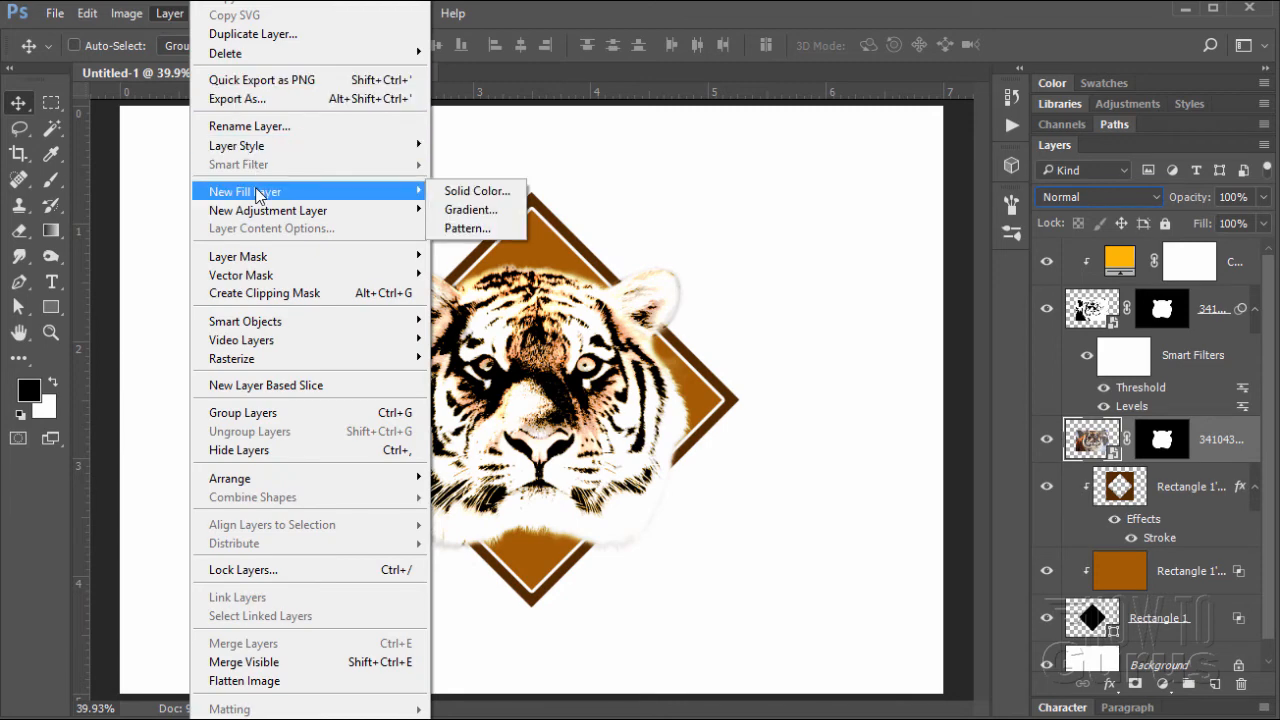
{"action": "left_click", "coordinate": [446, 192]}
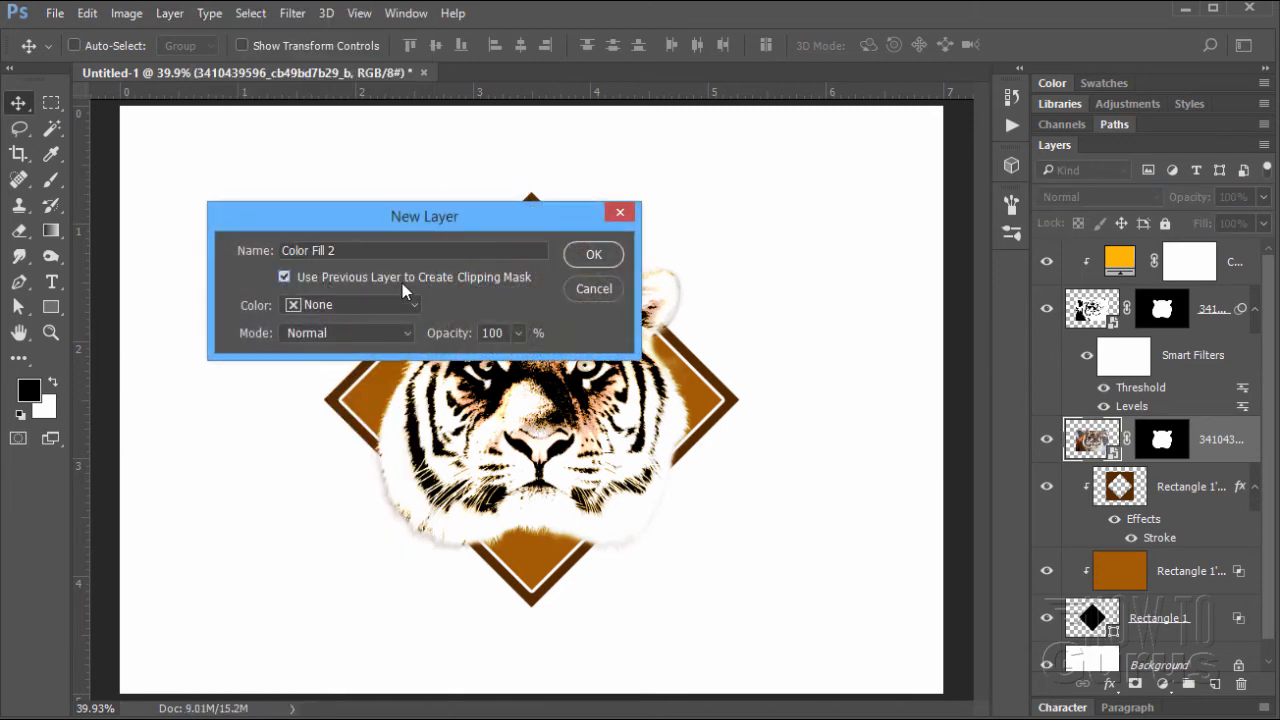
{"action": "left_click", "coordinate": [585, 256]}
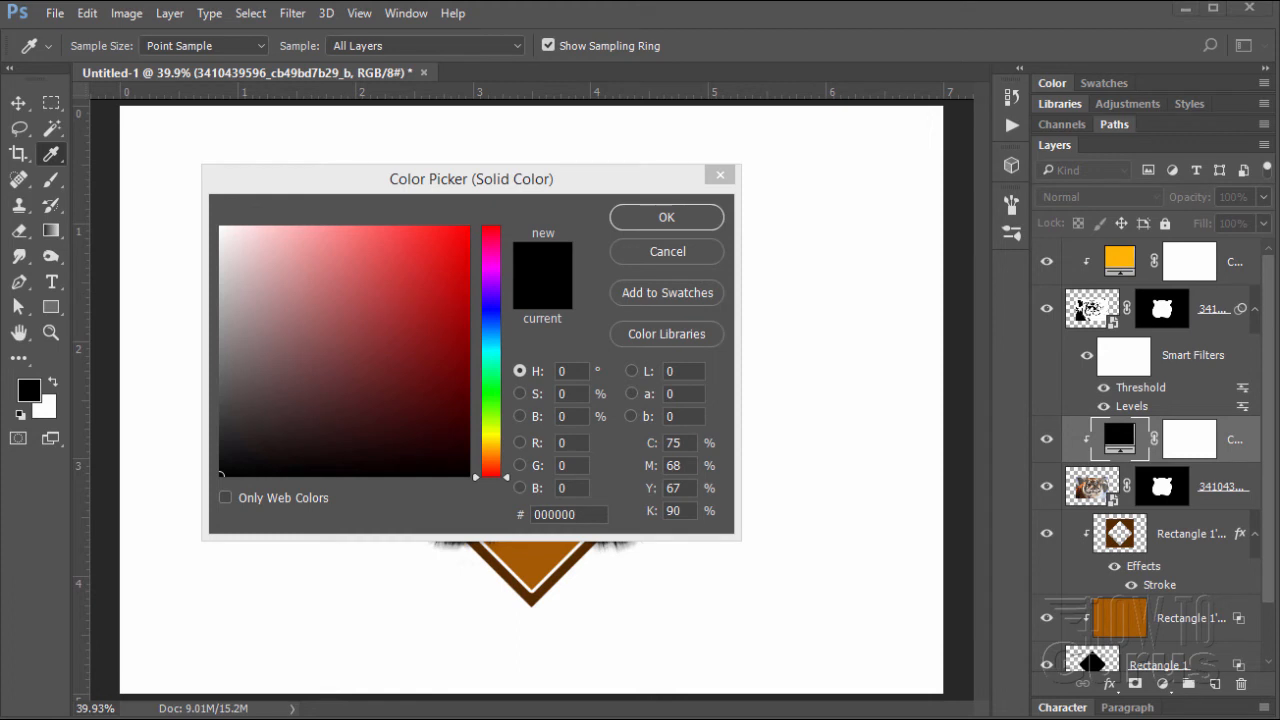
Step: Set the second fill layer's color to fac906 and its blend mode to Linear Burn
{"action": "left_click", "coordinate": [597, 514]}
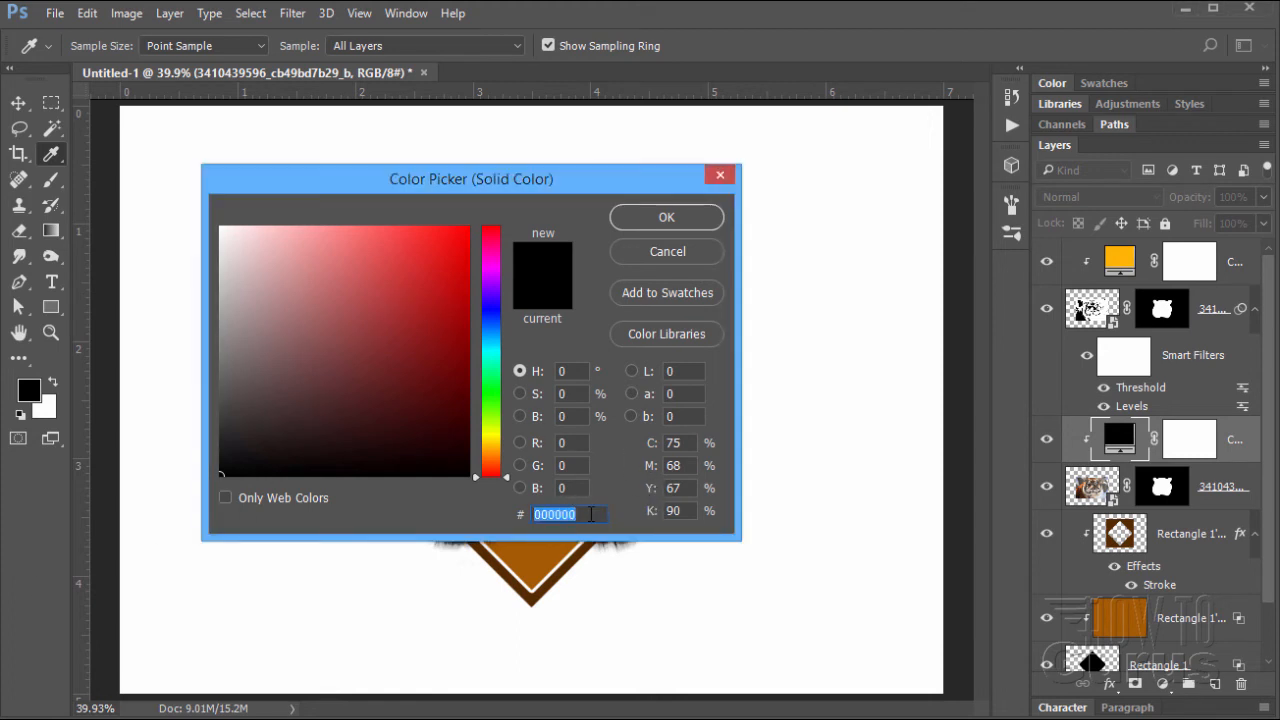
{"action": "type", "text": "fac"}
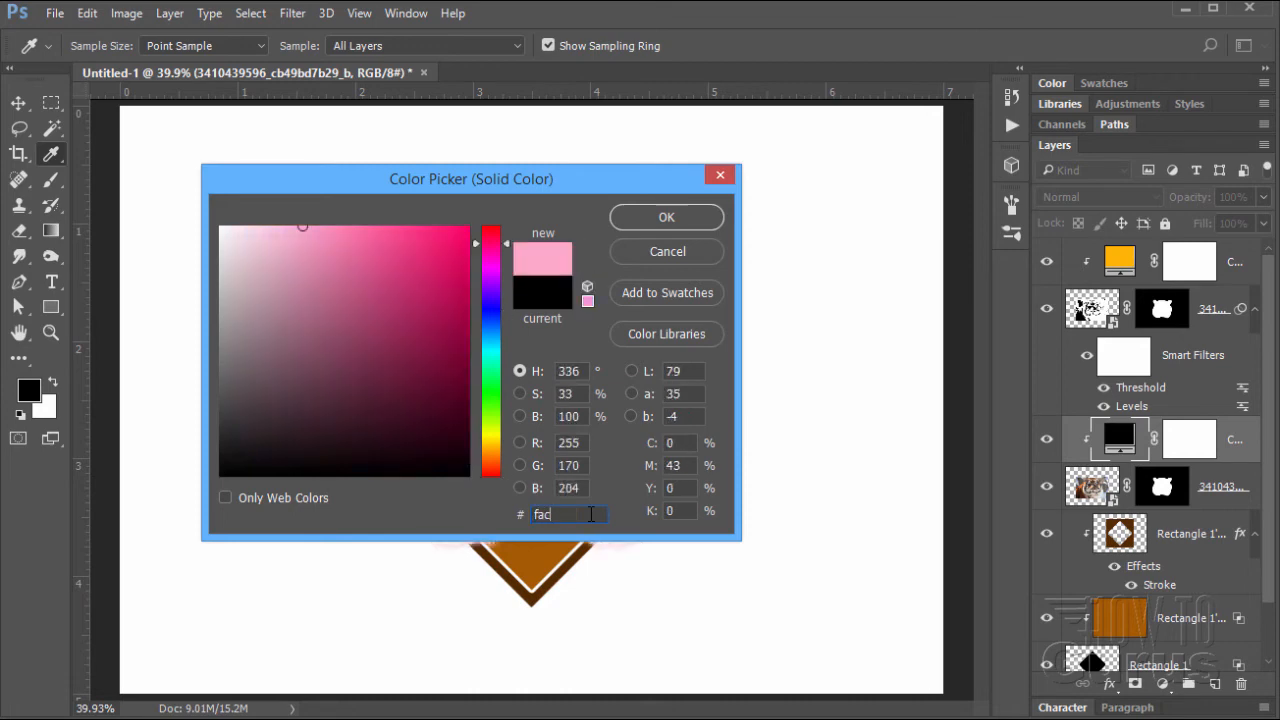
{"action": "type", "text": "906"}
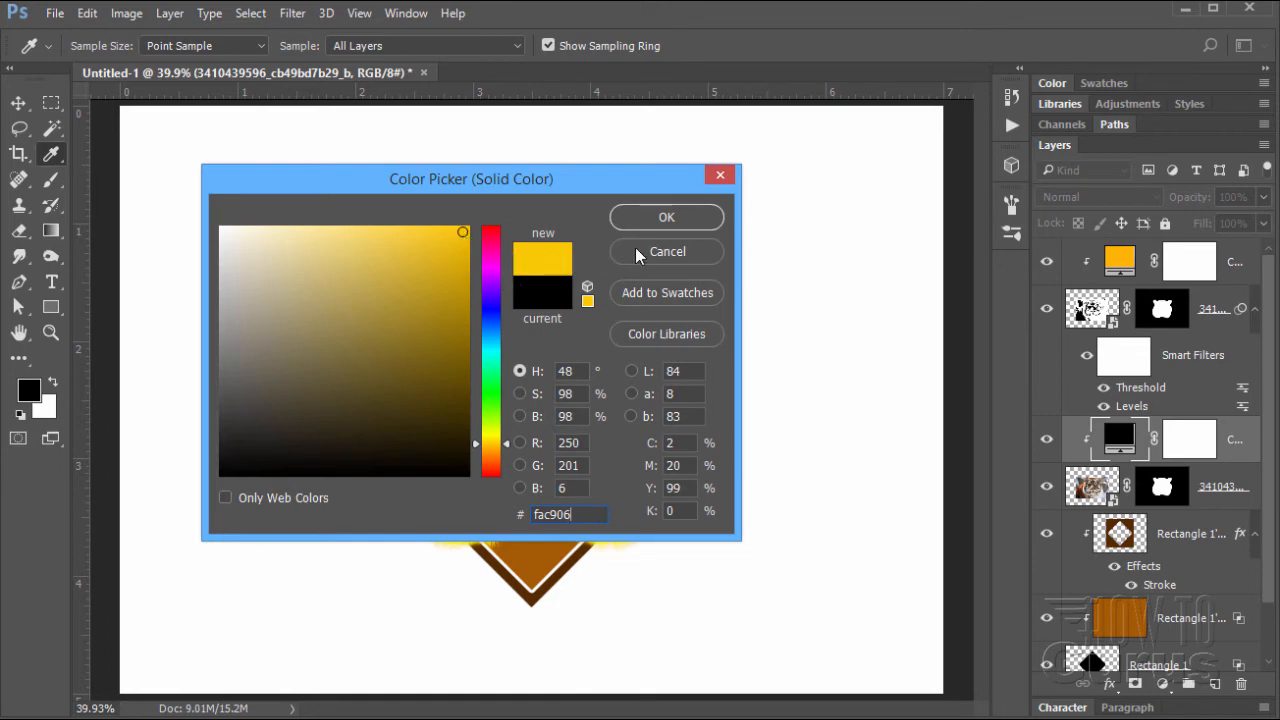
{"action": "left_click", "coordinate": [664, 216]}
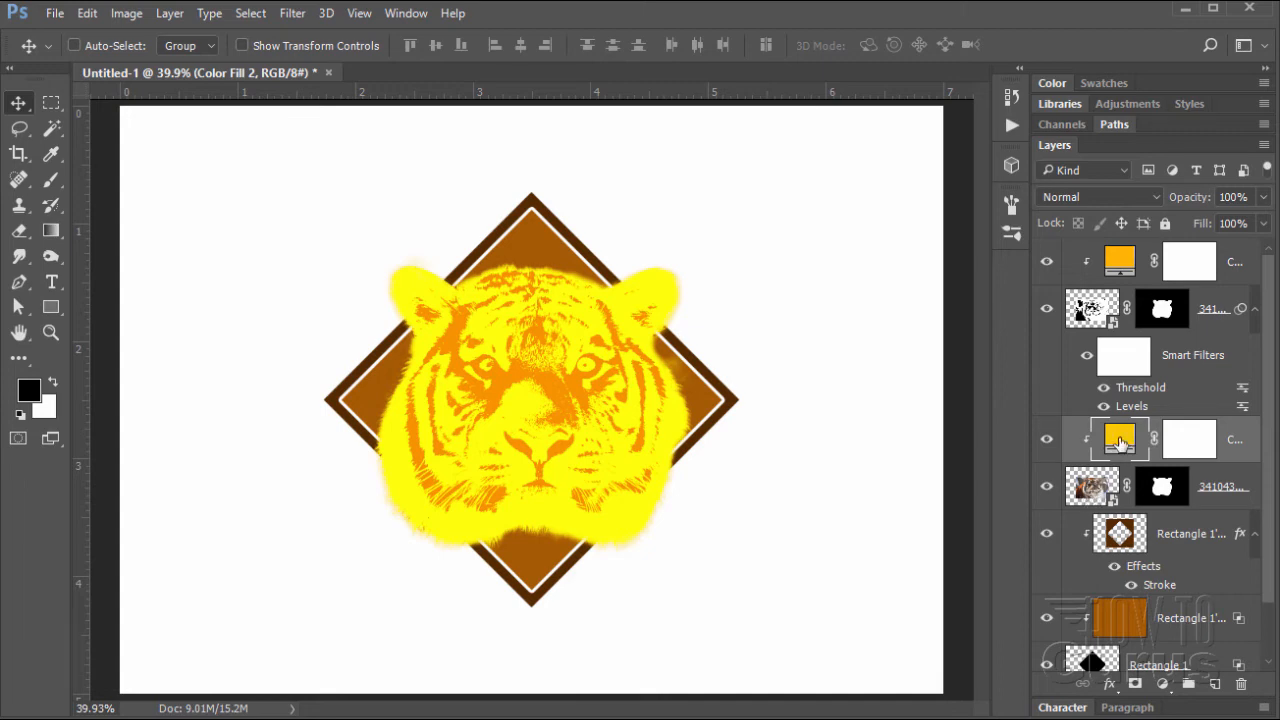
{"action": "left_click", "coordinate": [1093, 199]}
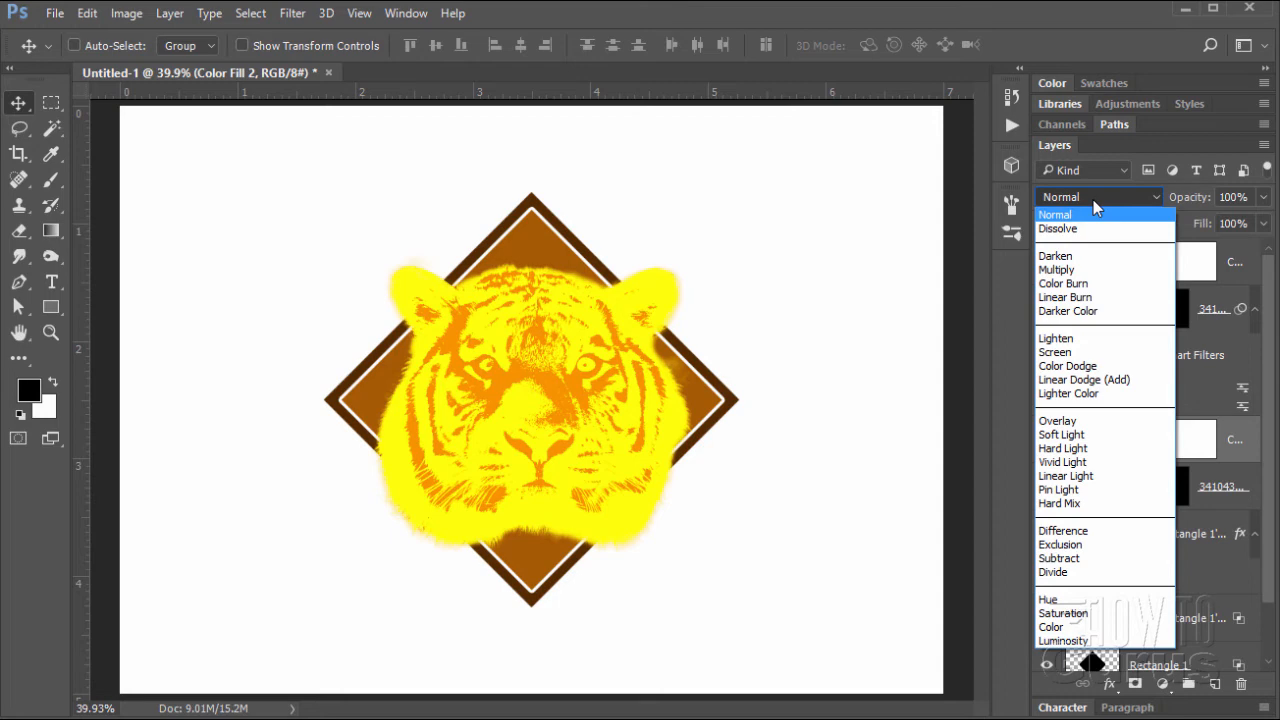
{"action": "left_click", "coordinate": [1068, 297]}
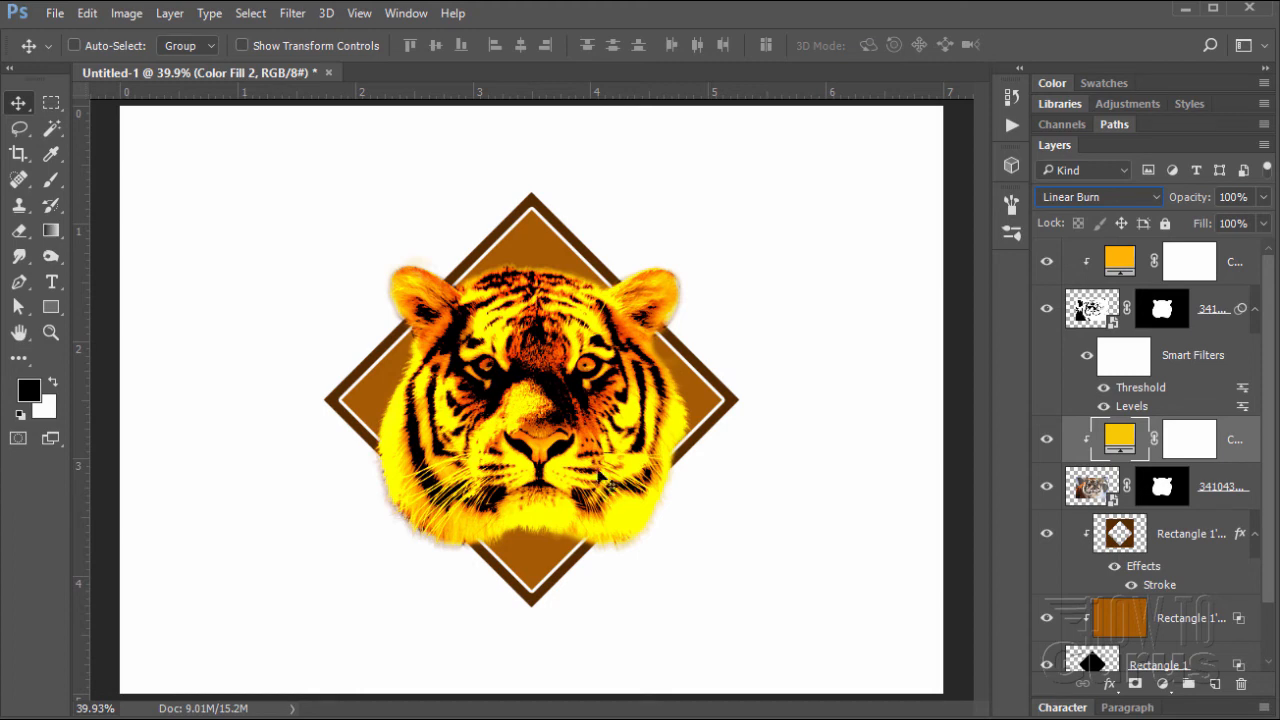
{"action": "left_click", "coordinate": [1195, 446]}
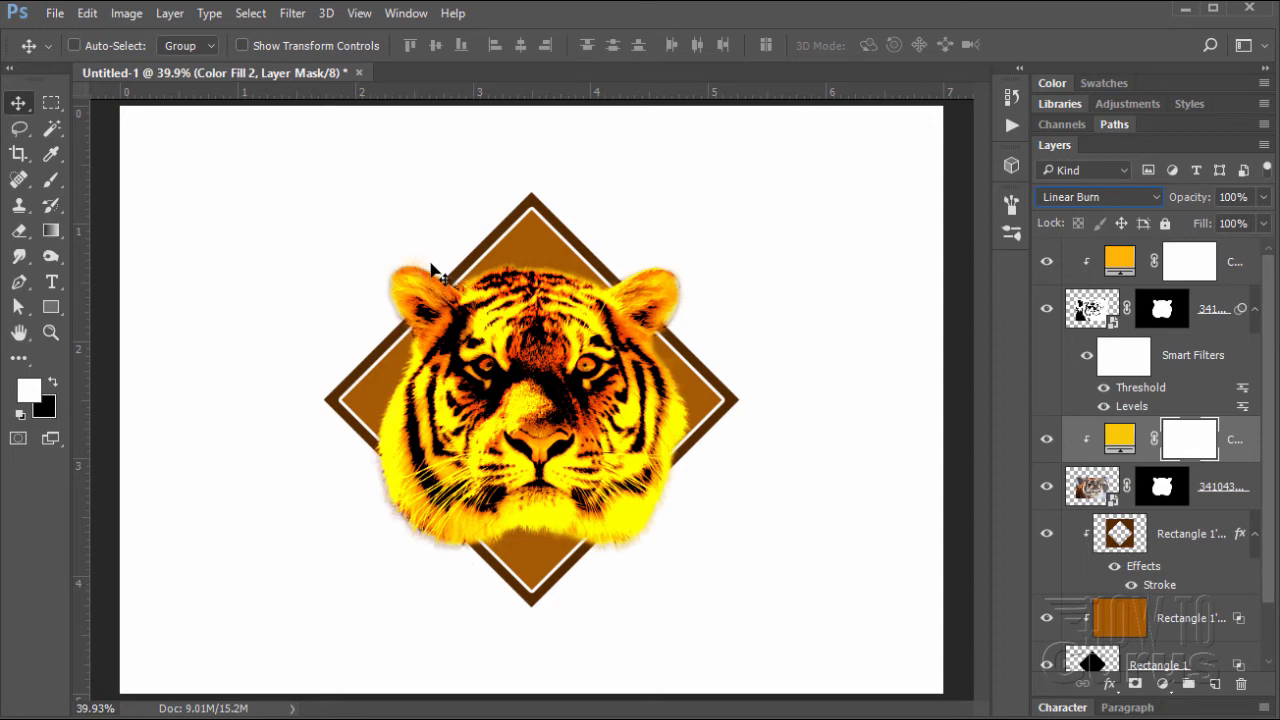
{"action": "left_click", "coordinate": [1168, 492]}
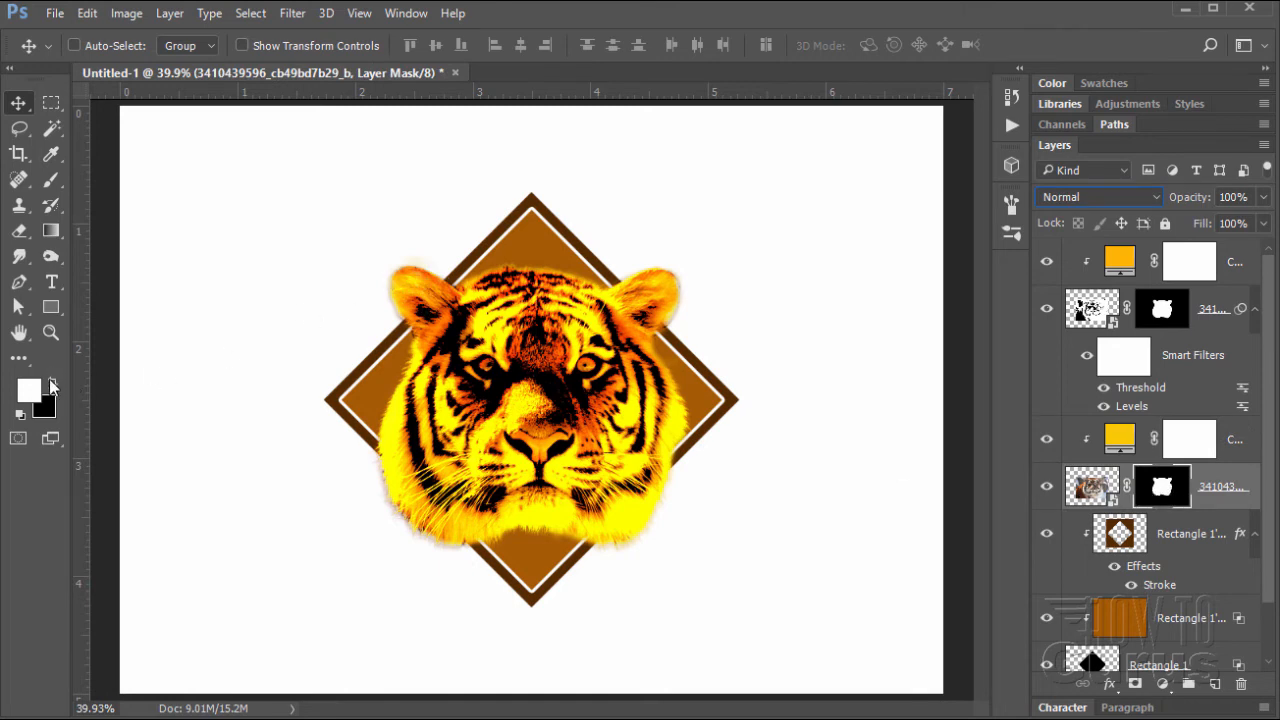
{"action": "left_click", "coordinate": [52, 384]}
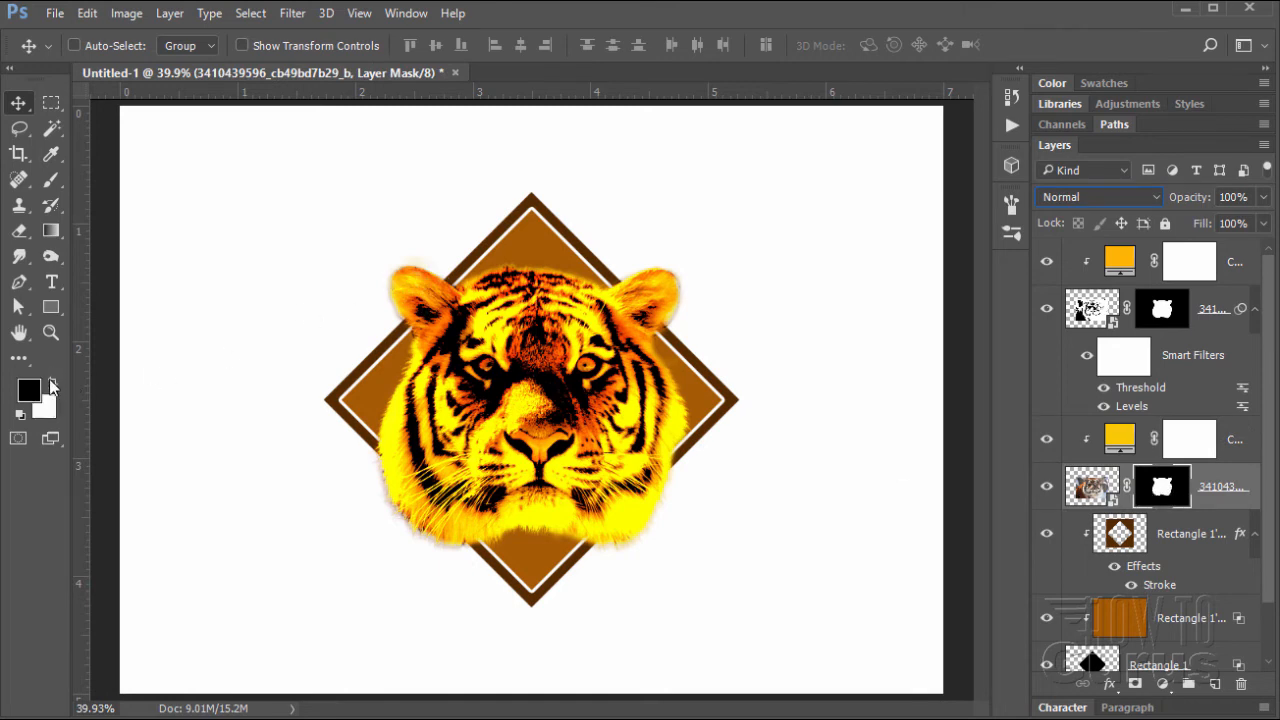
{"action": "left_click", "coordinate": [52, 182]}
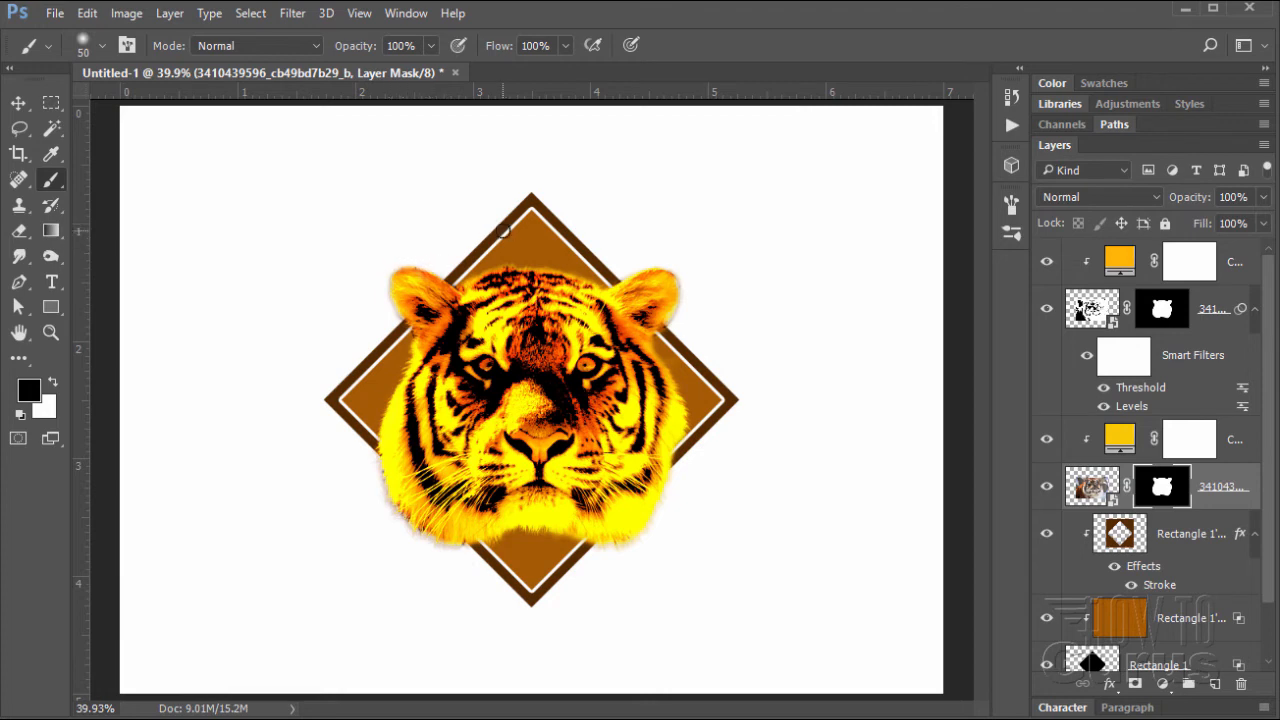
{"action": "left_click", "coordinate": [1161, 314]}
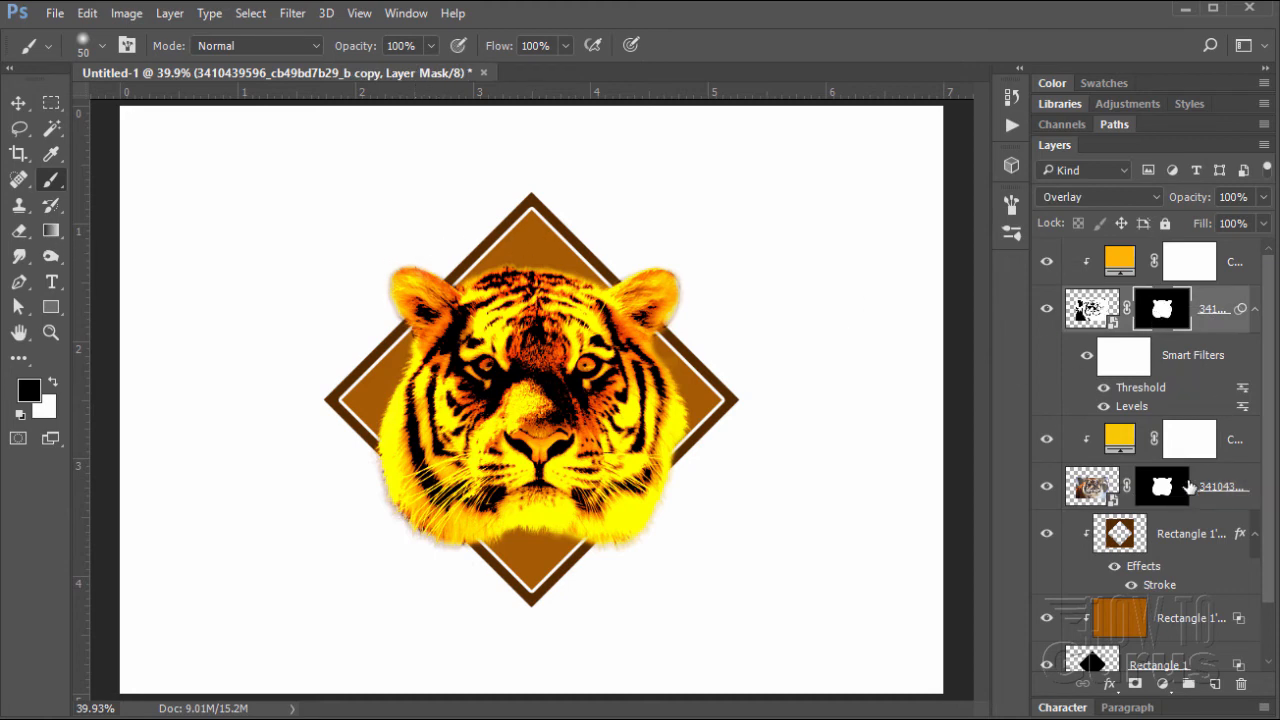
{"action": "left_click", "coordinate": [1108, 448]}
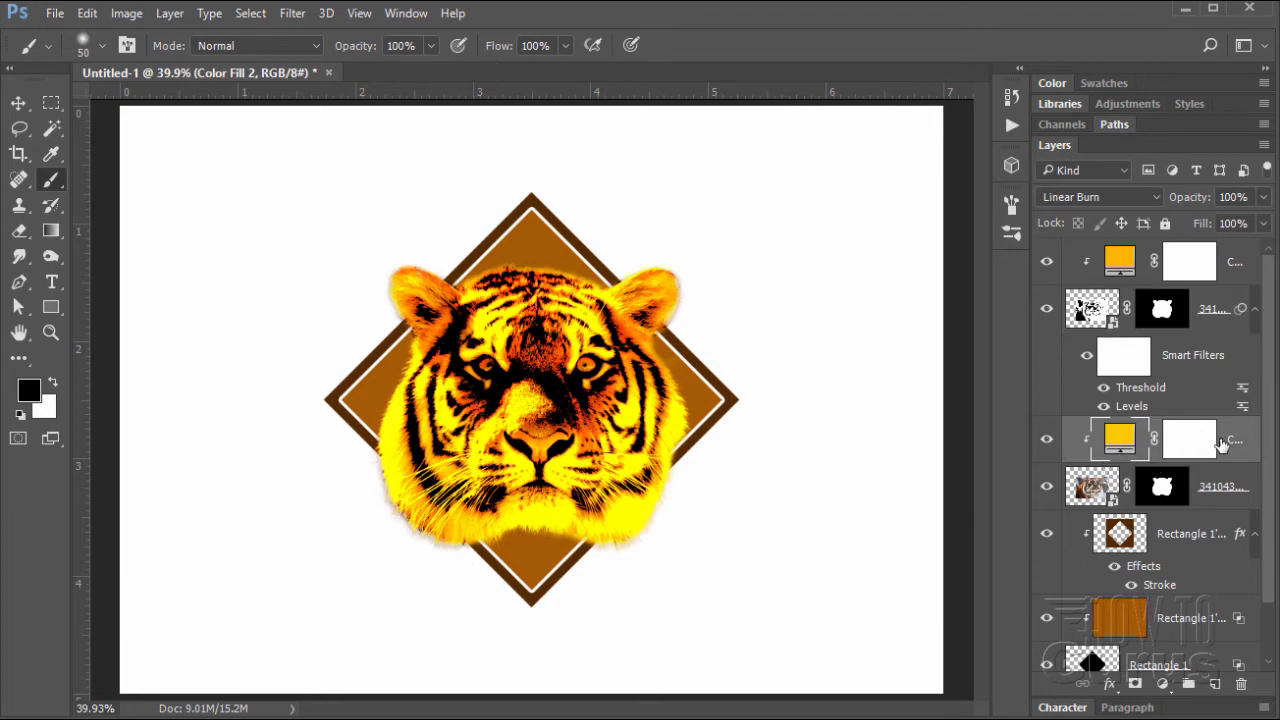
{"action": "left_click", "coordinate": [18, 103]}
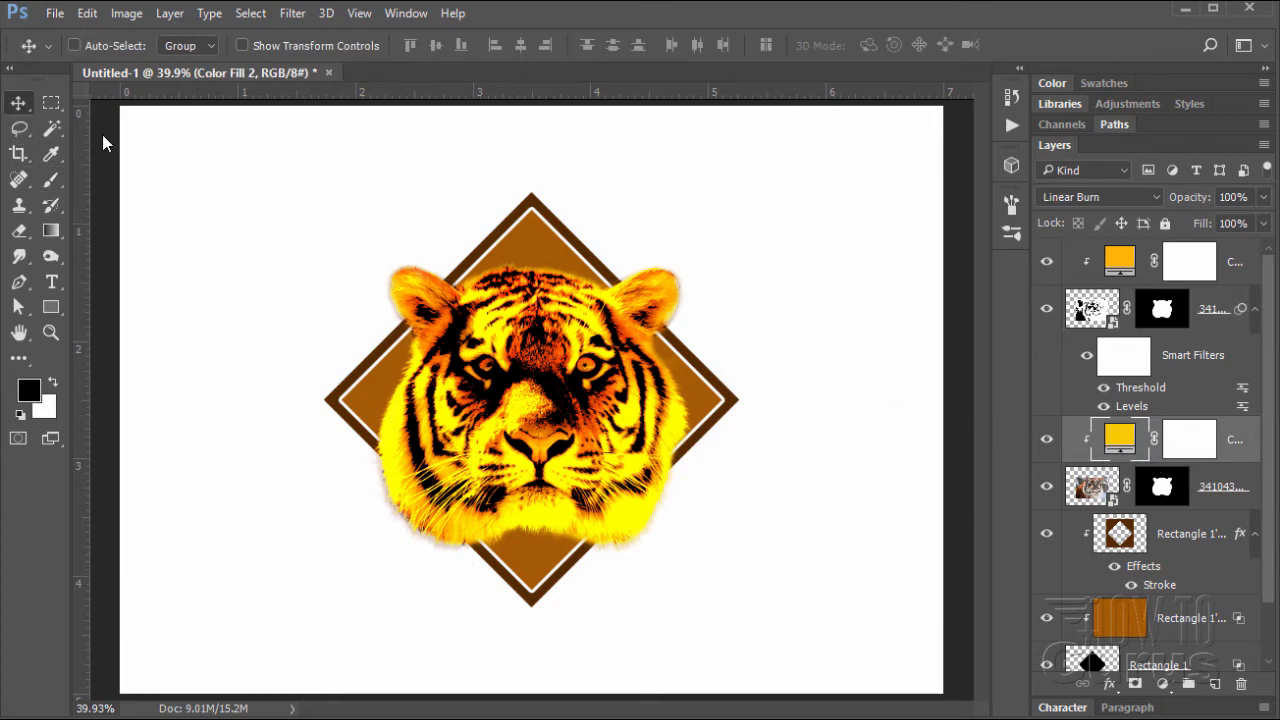
{"action": "left_click", "coordinate": [1196, 454]}
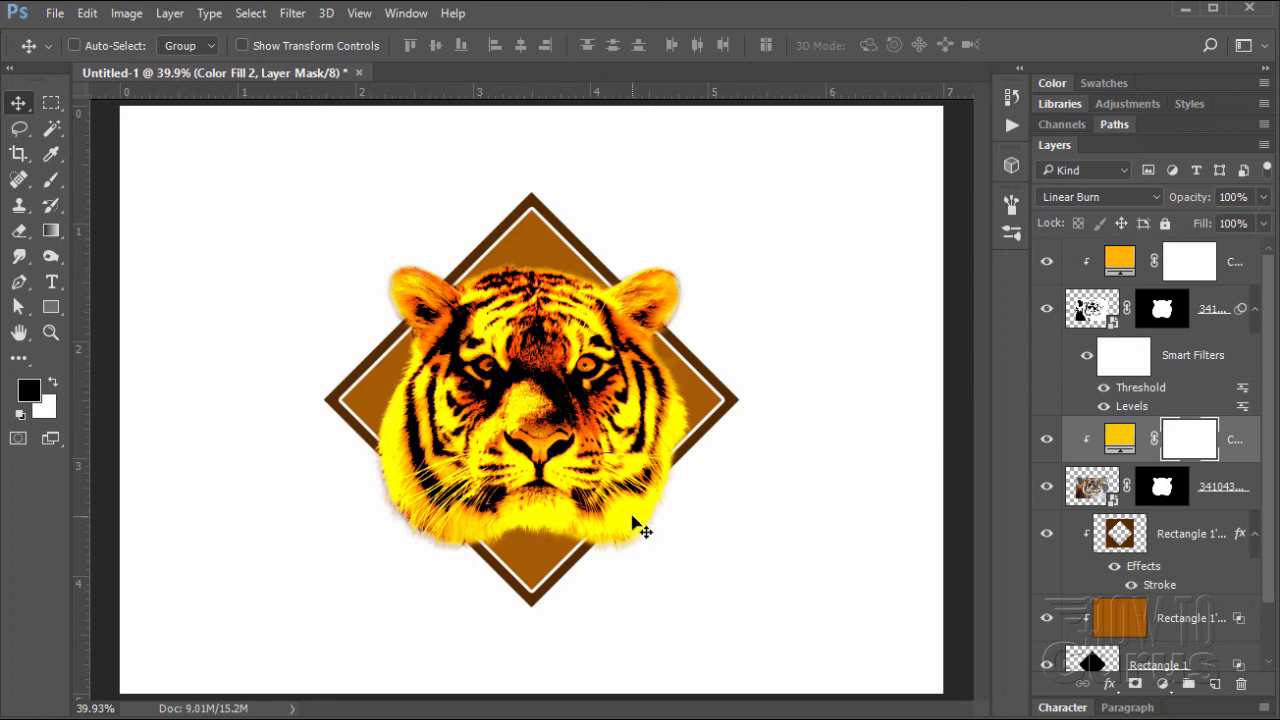
Step: Fill the yellow fill layer's mask with a white-to-black radial gradient running from the tiger's nose out to the lower cheek fur
{"action": "left_click", "coordinate": [53, 381]}
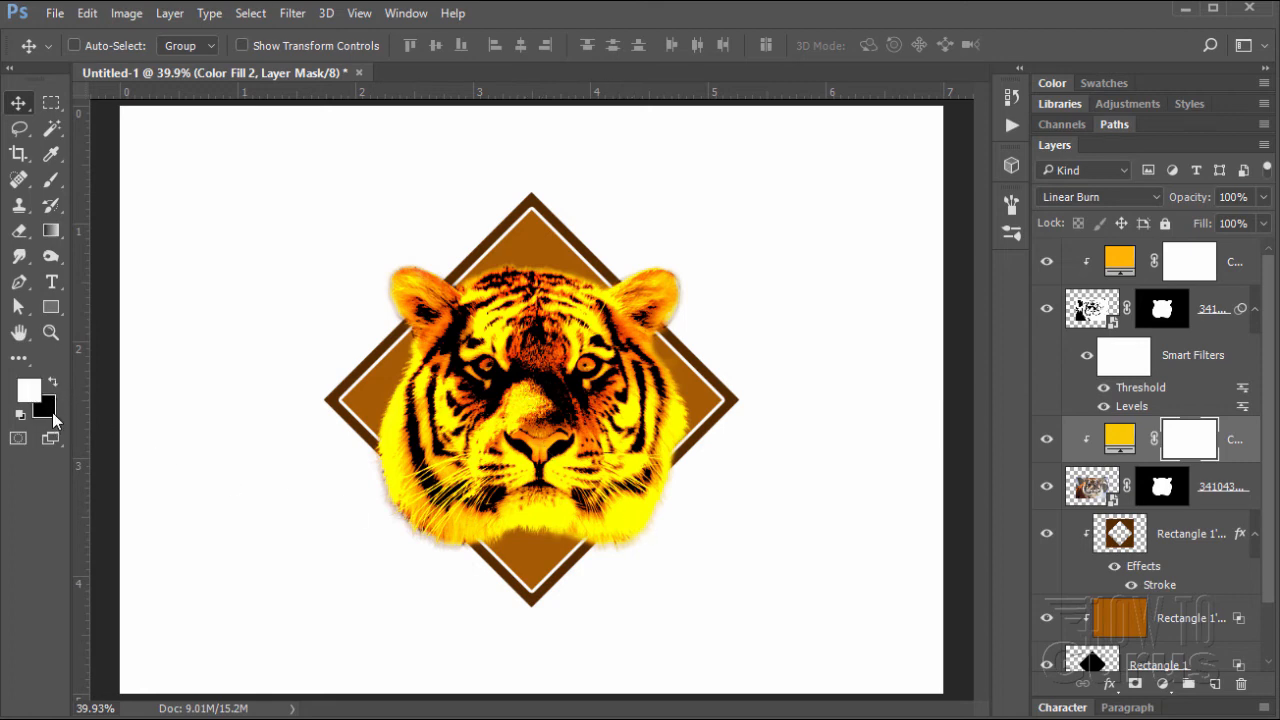
{"action": "left_click", "coordinate": [57, 230]}
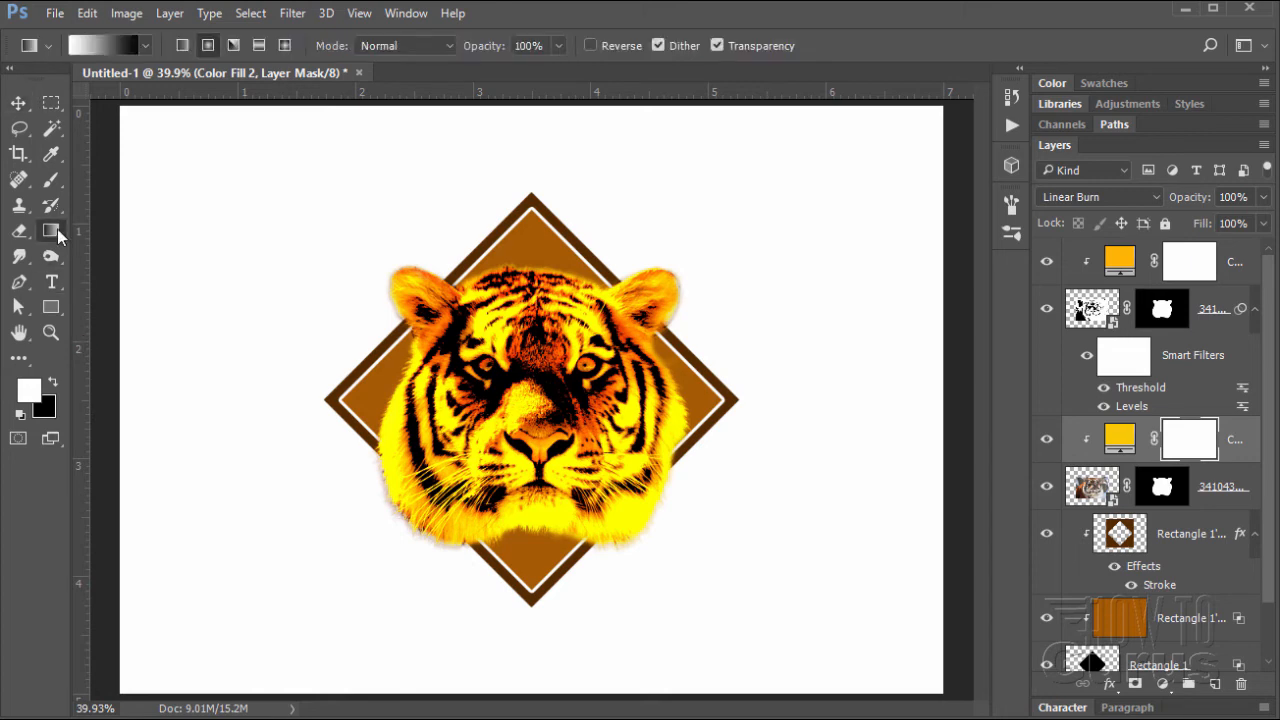
{"action": "right_click", "coordinate": [57, 229]}
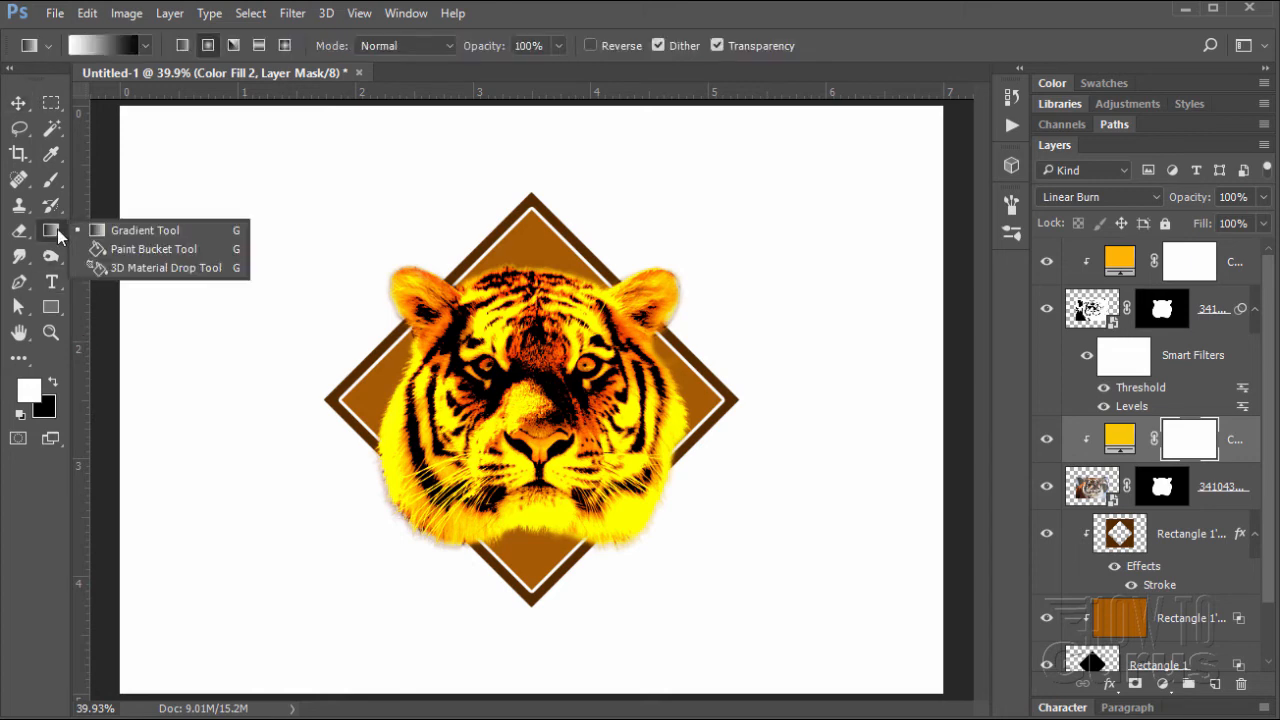
{"action": "left_click", "coordinate": [121, 229]}
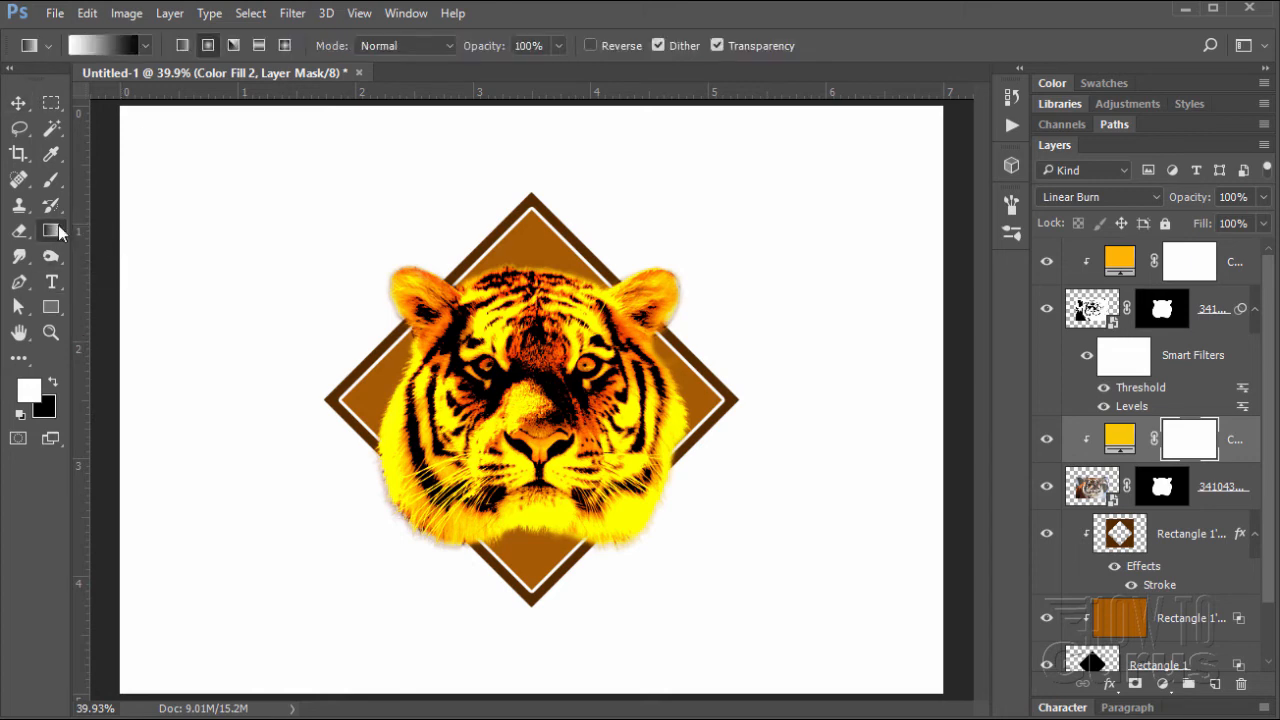
{"action": "left_click", "coordinate": [207, 45]}
{"action": "left_click_drag", "start_coordinate": [545, 412], "coordinate": [670, 553]}
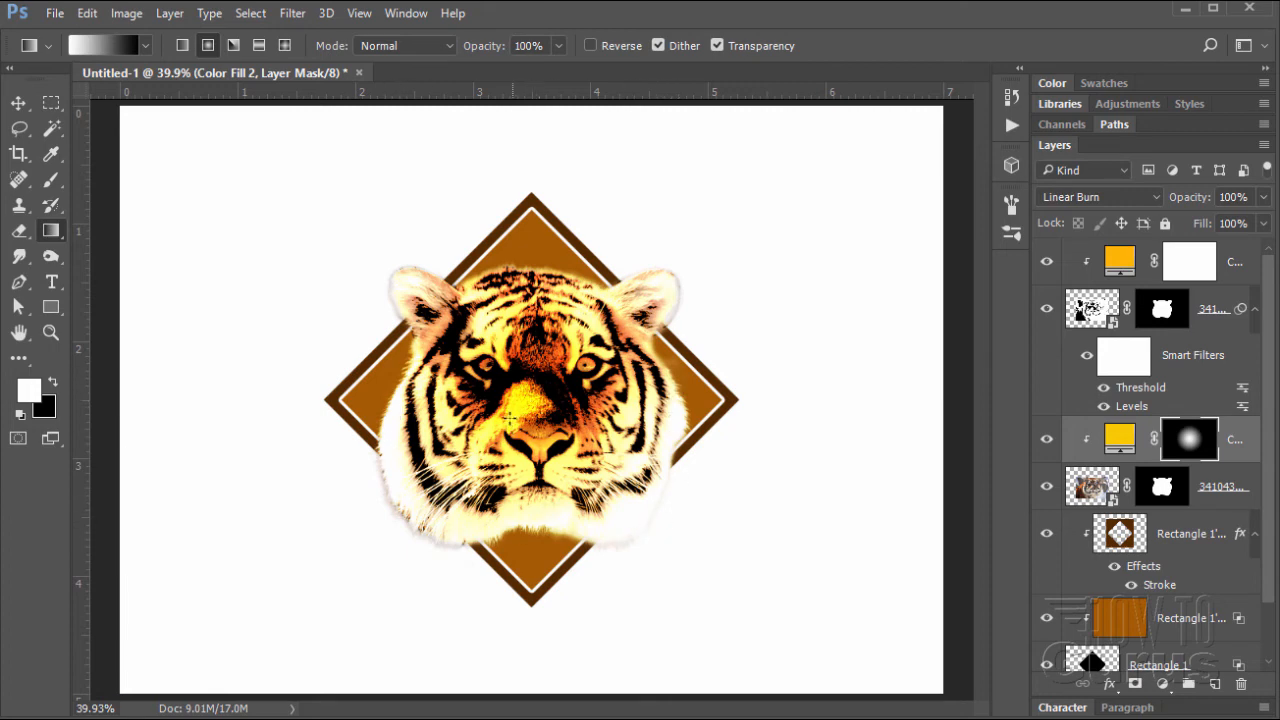
{"action": "left_click_drag", "start_coordinate": [541, 396], "coordinate": [630, 516]}
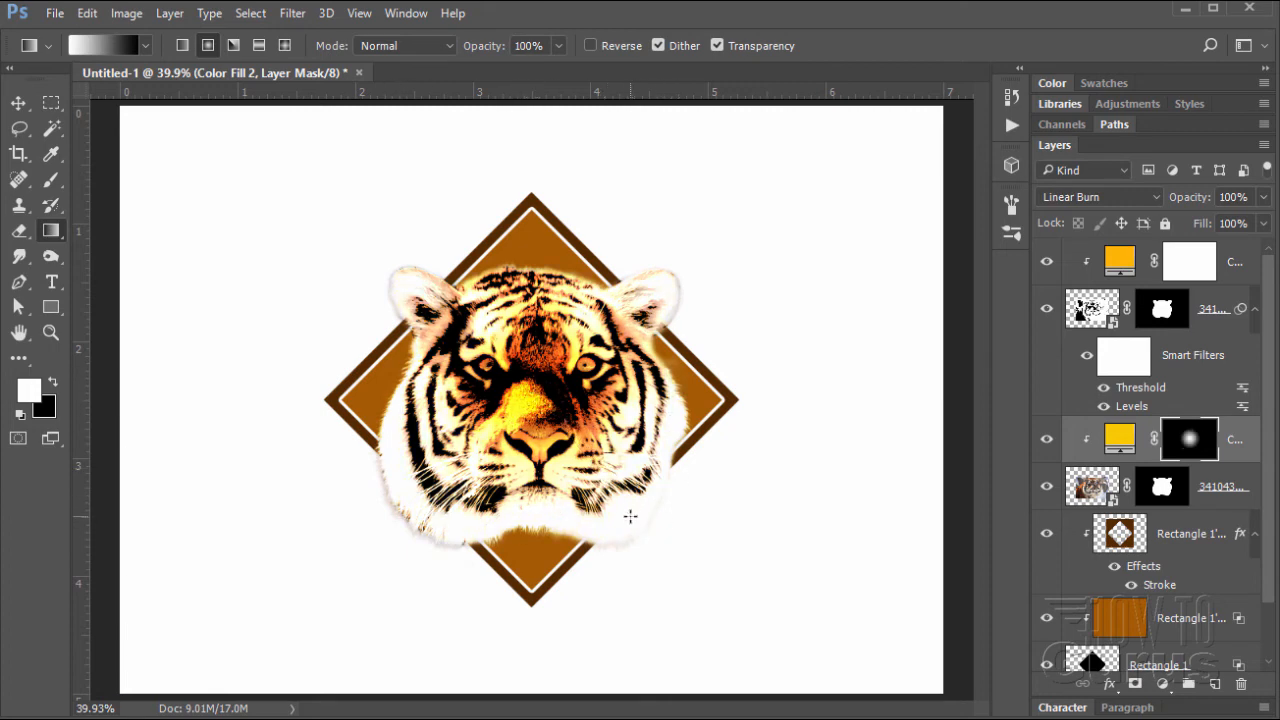
{"action": "left_click_drag", "start_coordinate": [541, 404], "coordinate": [683, 566]}
{"action": "left_click_drag", "start_coordinate": [532, 402], "coordinate": [730, 608]}
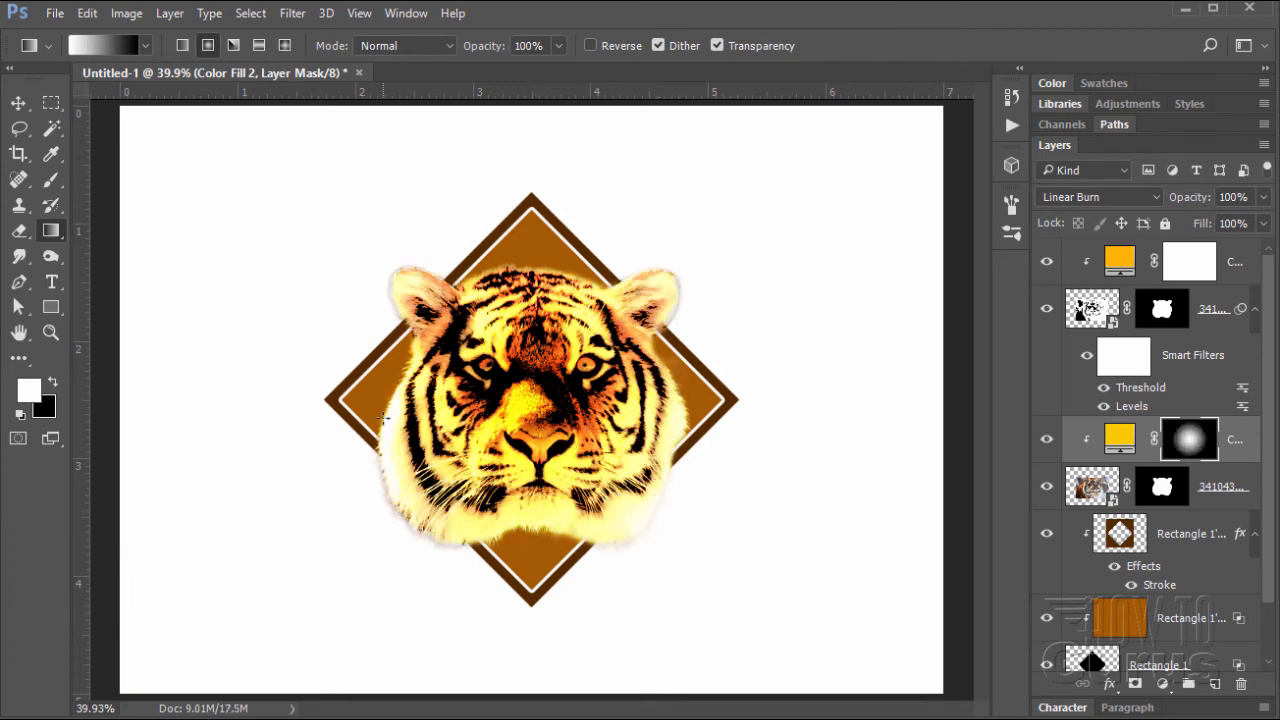
{"action": "left_click_drag", "start_coordinate": [561, 426], "coordinate": [655, 551]}
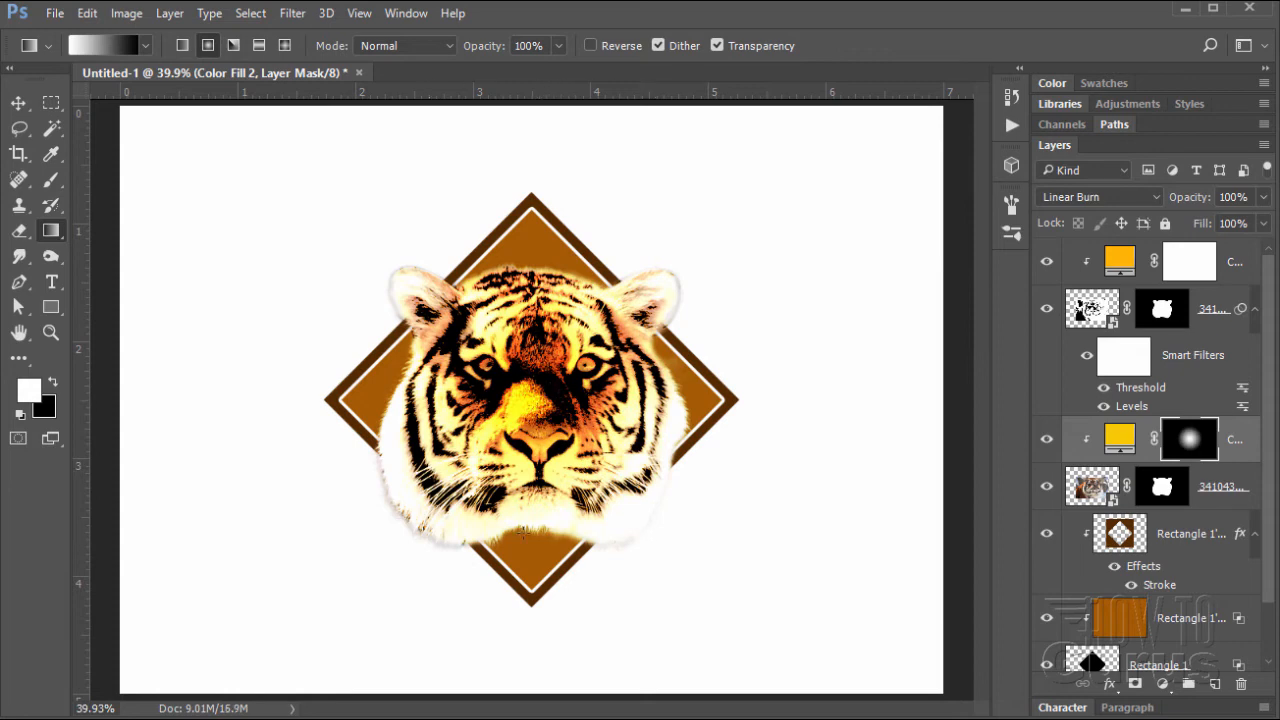
{"action": "left_click", "coordinate": [19, 104]}
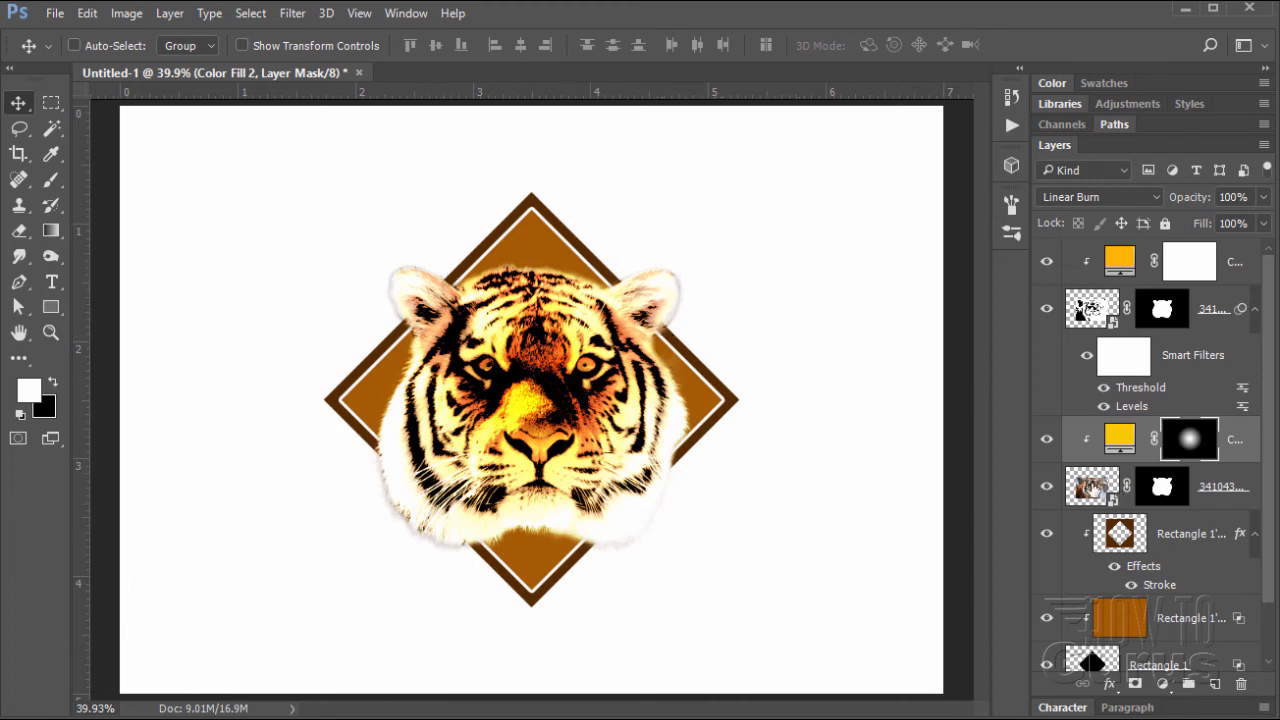
Step: Add a drop shadow with a 135° angle to the original tiger photo layer
{"action": "left_click", "coordinate": [1094, 490]}
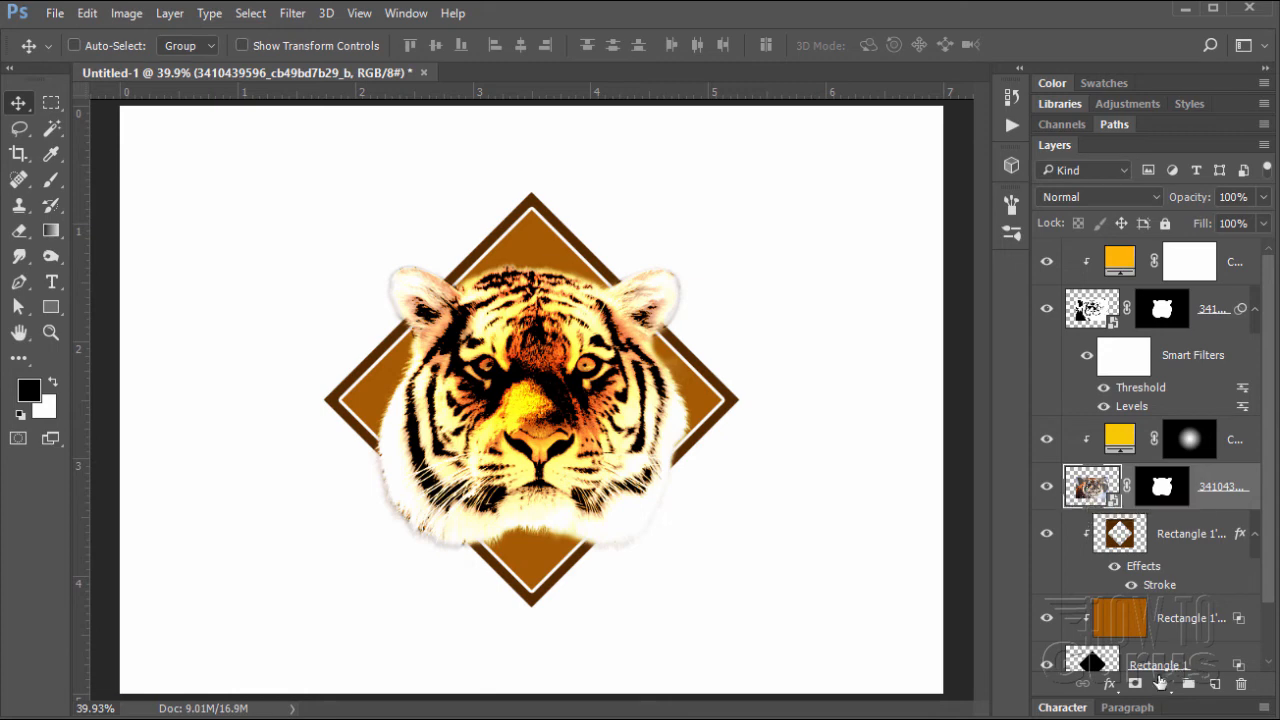
{"action": "left_click", "coordinate": [1110, 684]}
{"action": "left_click", "coordinate": [1135, 665]}
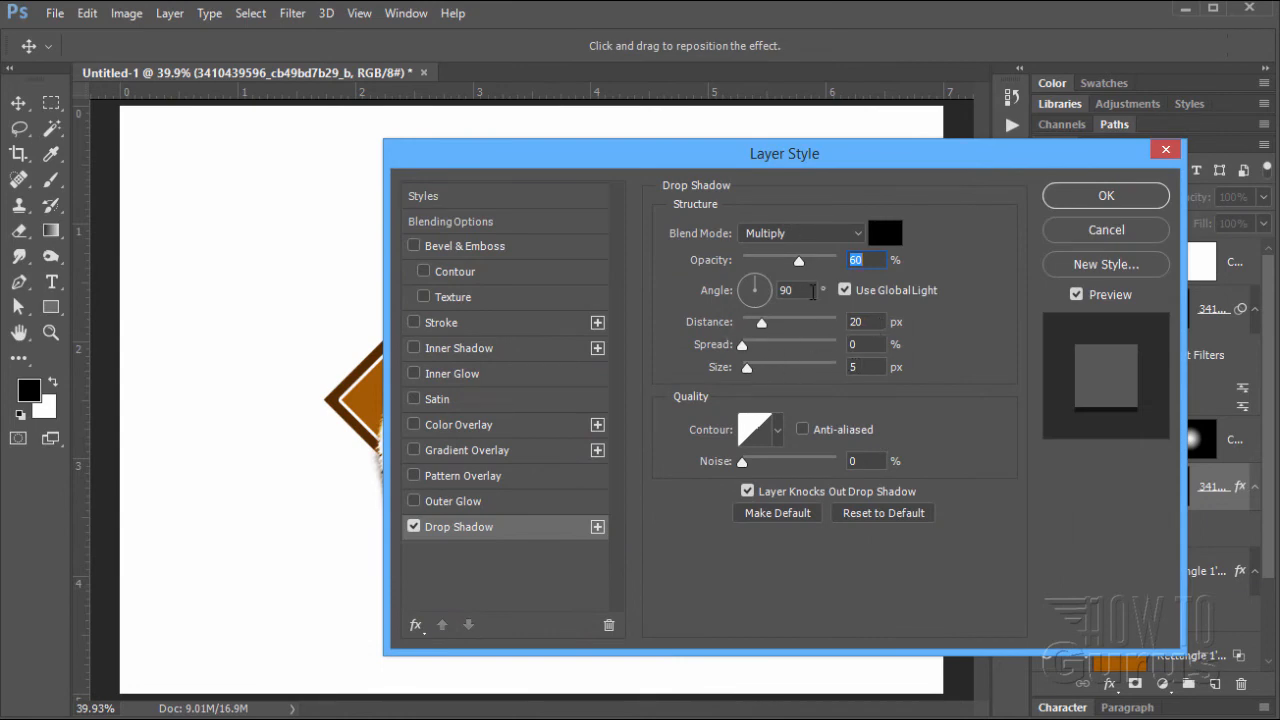
{"action": "type", "text": "1"}
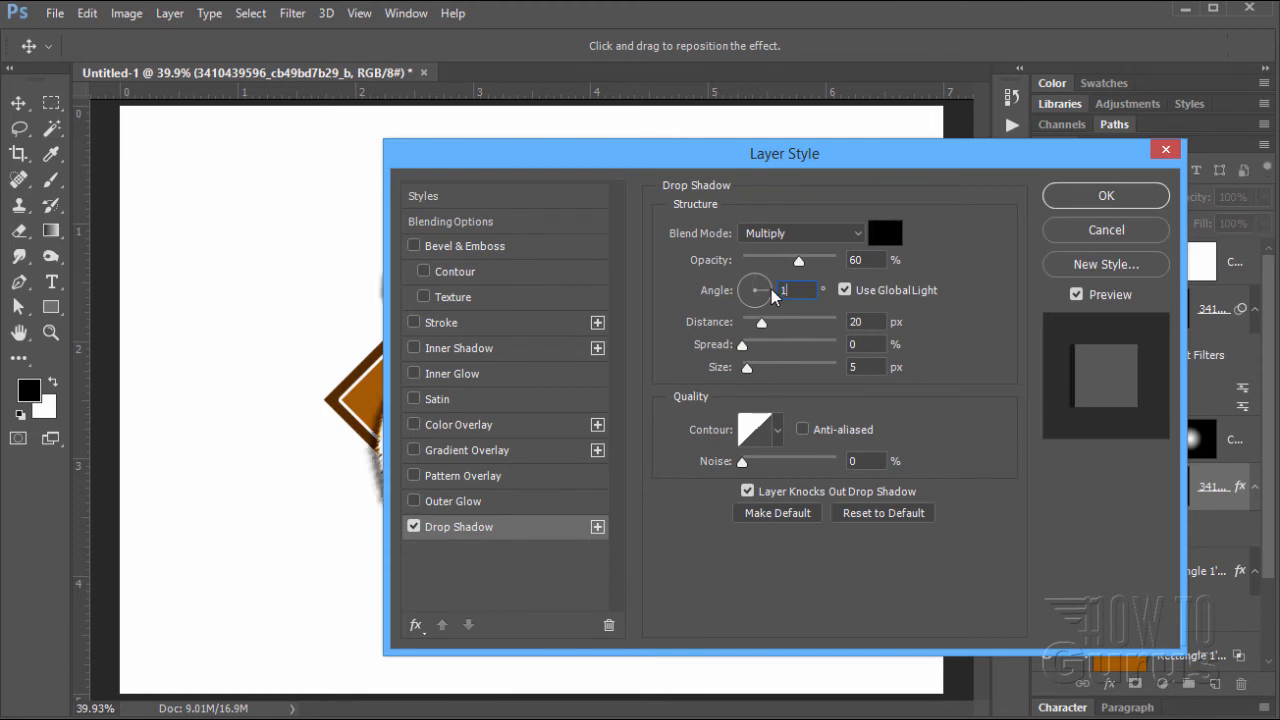
{"action": "type", "text": "35"}
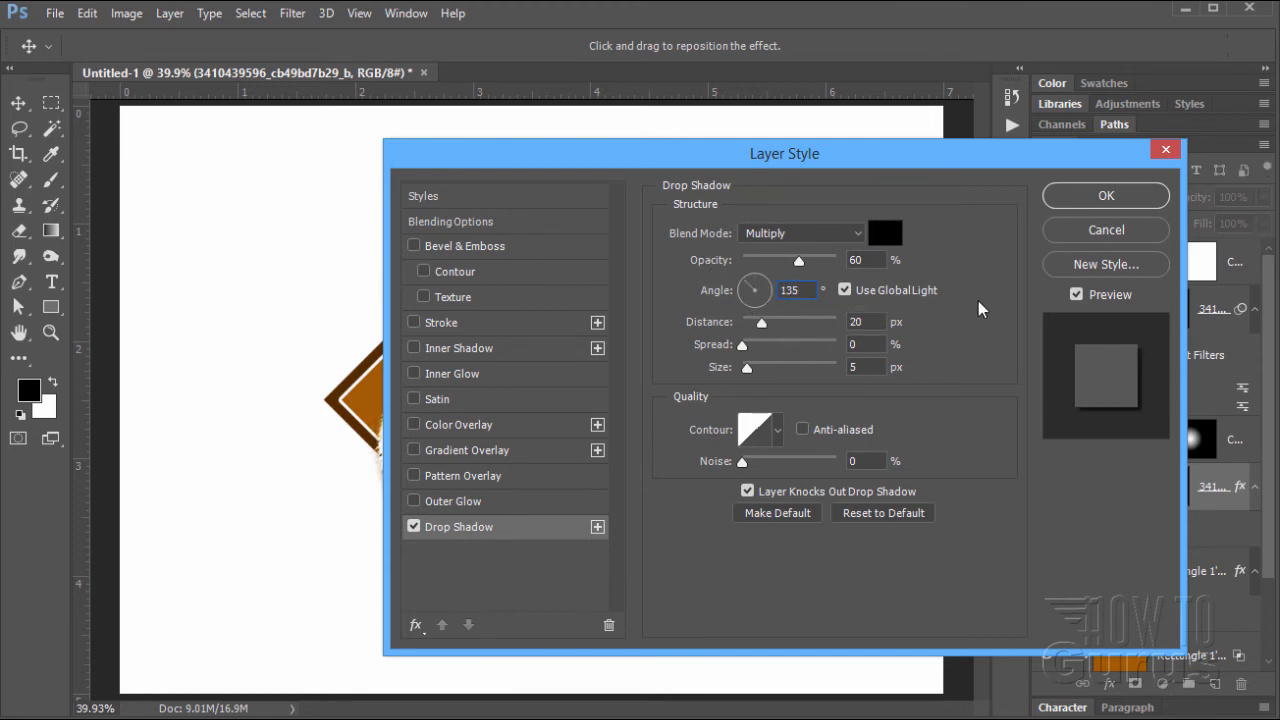
{"action": "left_click", "coordinate": [1074, 199]}
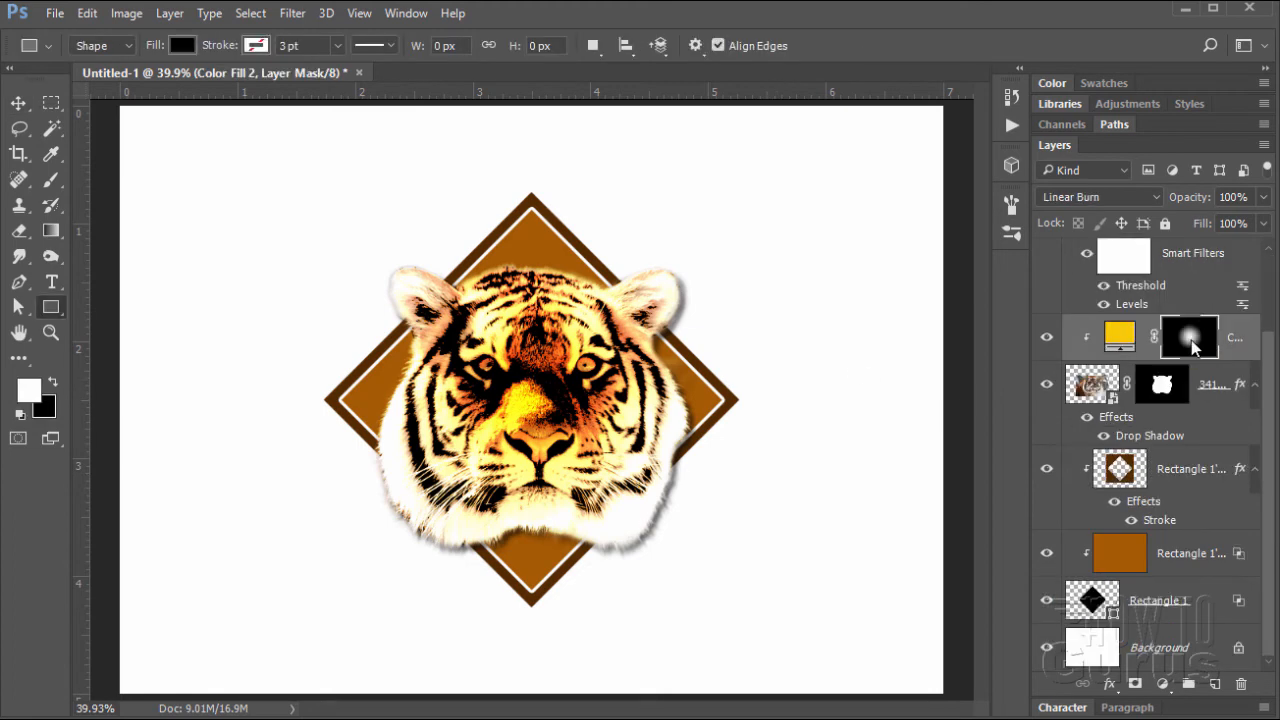
Step: Make the Background layer active and set the foreground color to ff8c04
{"action": "left_click", "coordinate": [1183, 667]}
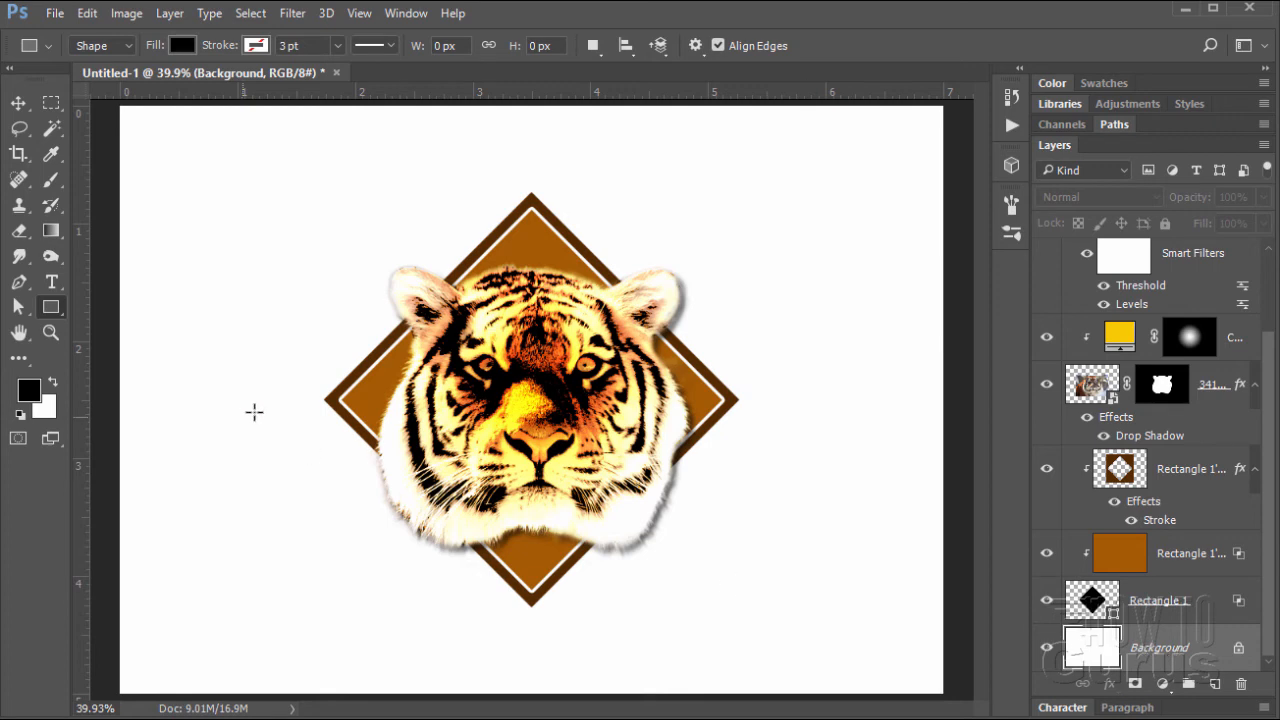
{"action": "left_click", "coordinate": [30, 391]}
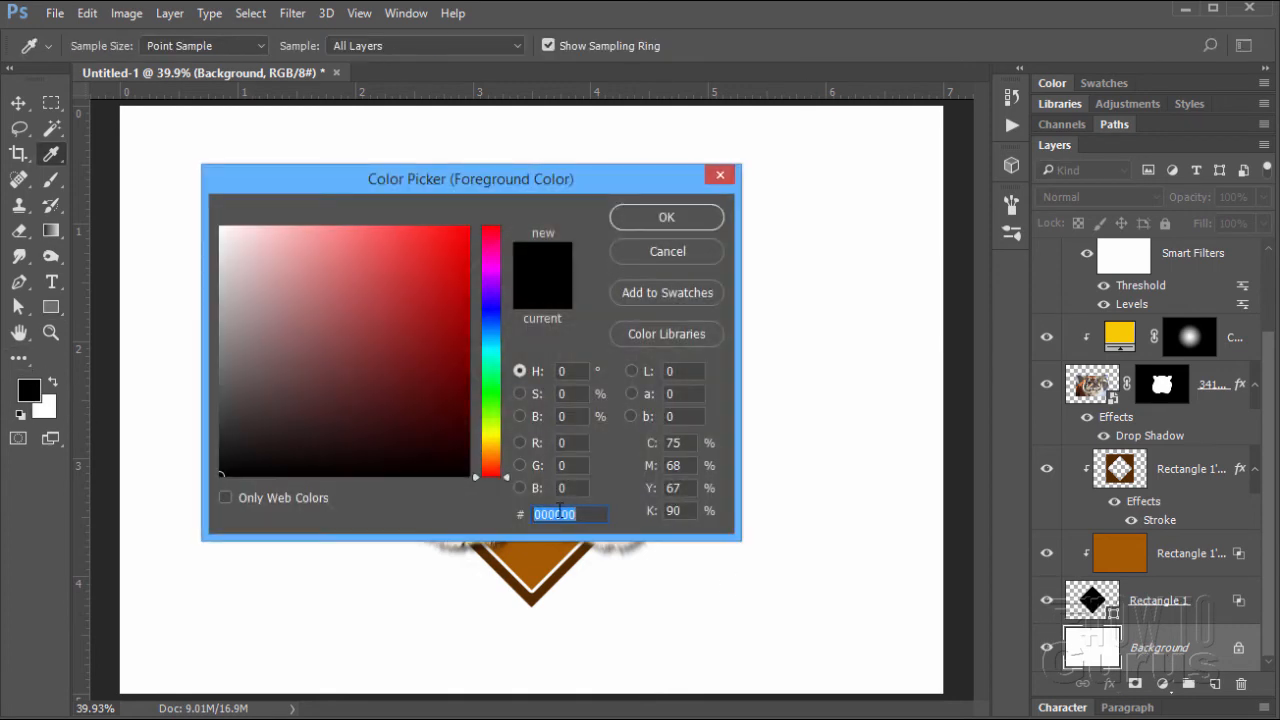
{"action": "left_click", "coordinate": [576, 512]}
{"action": "double_click", "coordinate": [562, 513]}
{"action": "type", "text": "ff"}
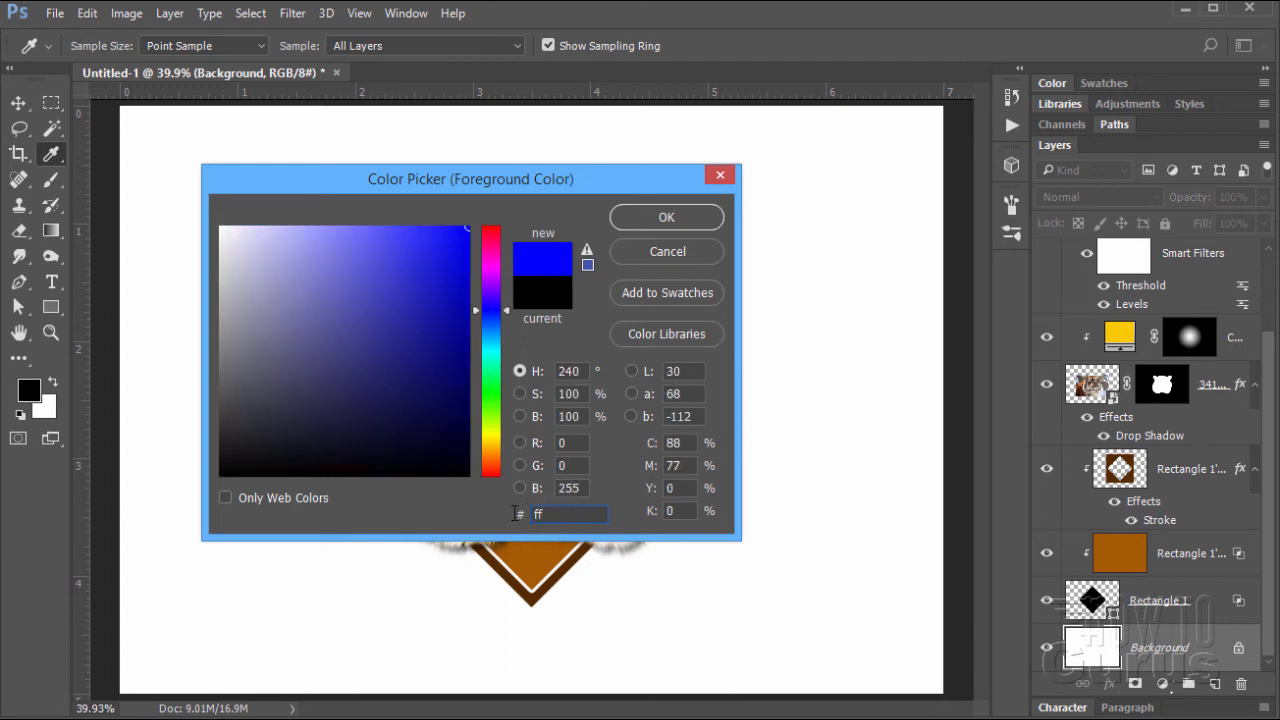
{"action": "type", "text": "8c"}
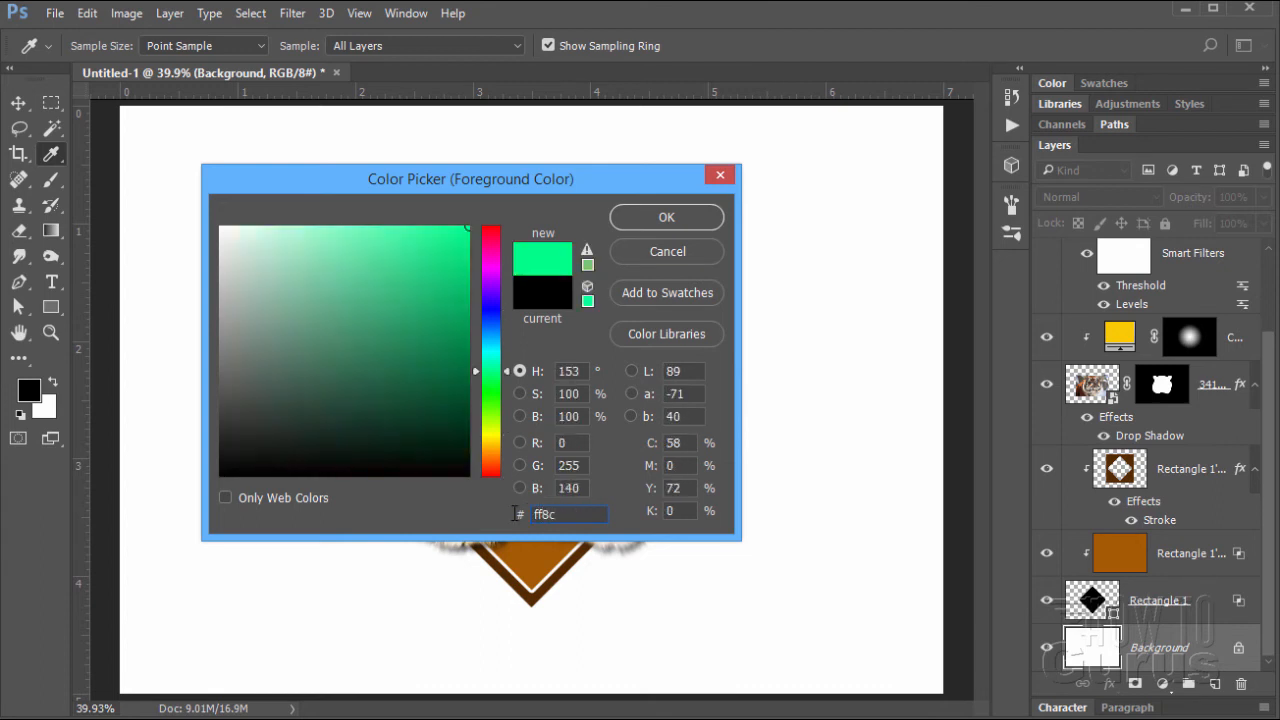
{"action": "type", "text": "04"}
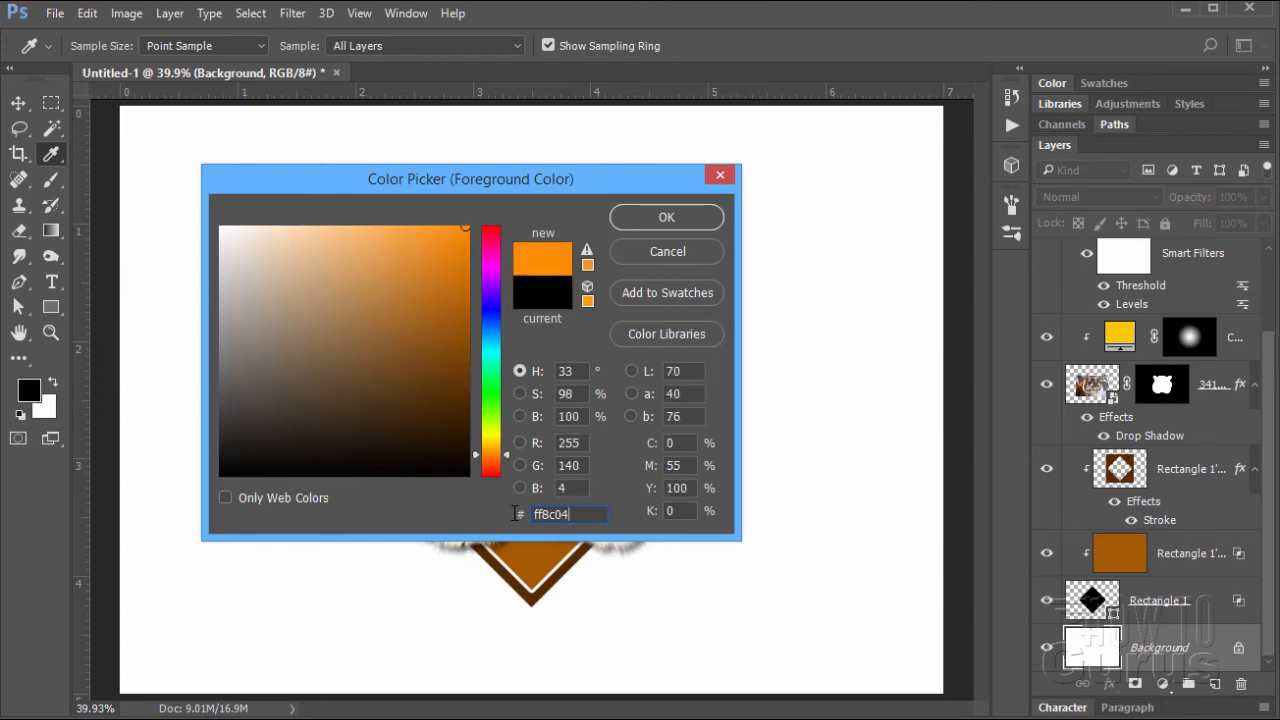
{"action": "left_click", "coordinate": [664, 216]}
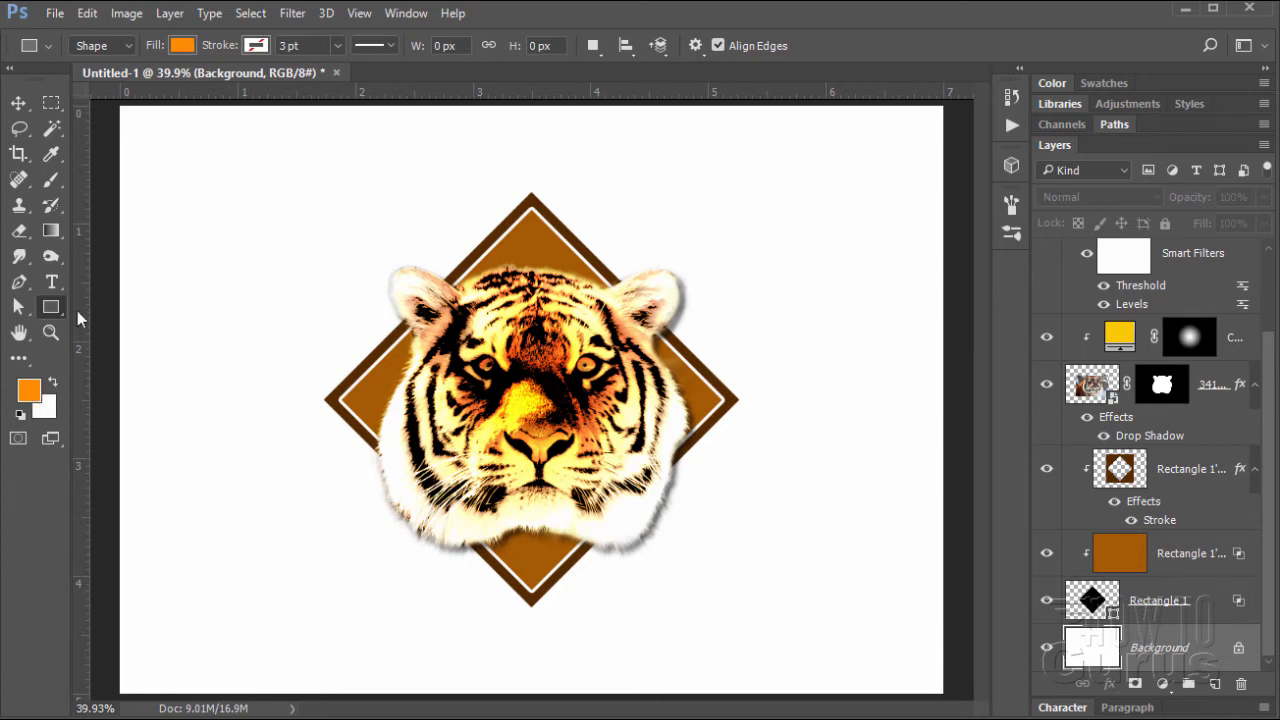
Step: Draw a small orange paw print custom shape just above the diamond's top corner
{"action": "right_click", "coordinate": [50, 307]}
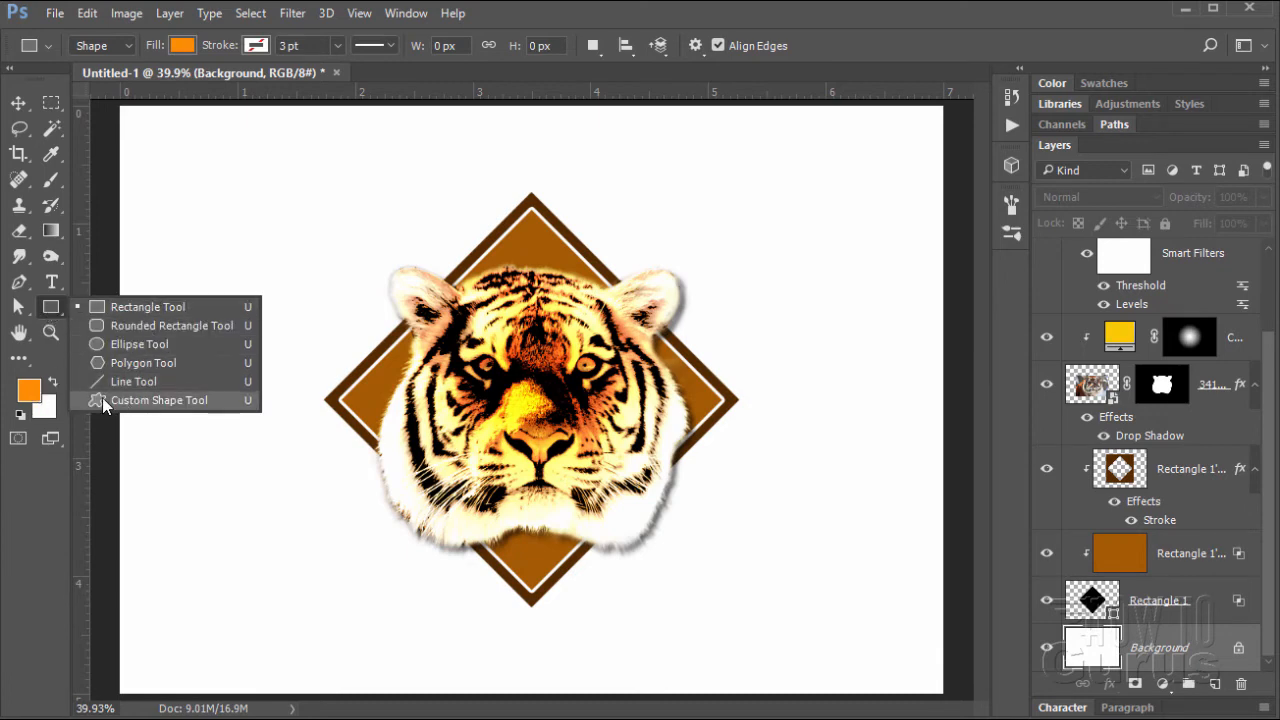
{"action": "left_click", "coordinate": [131, 401]}
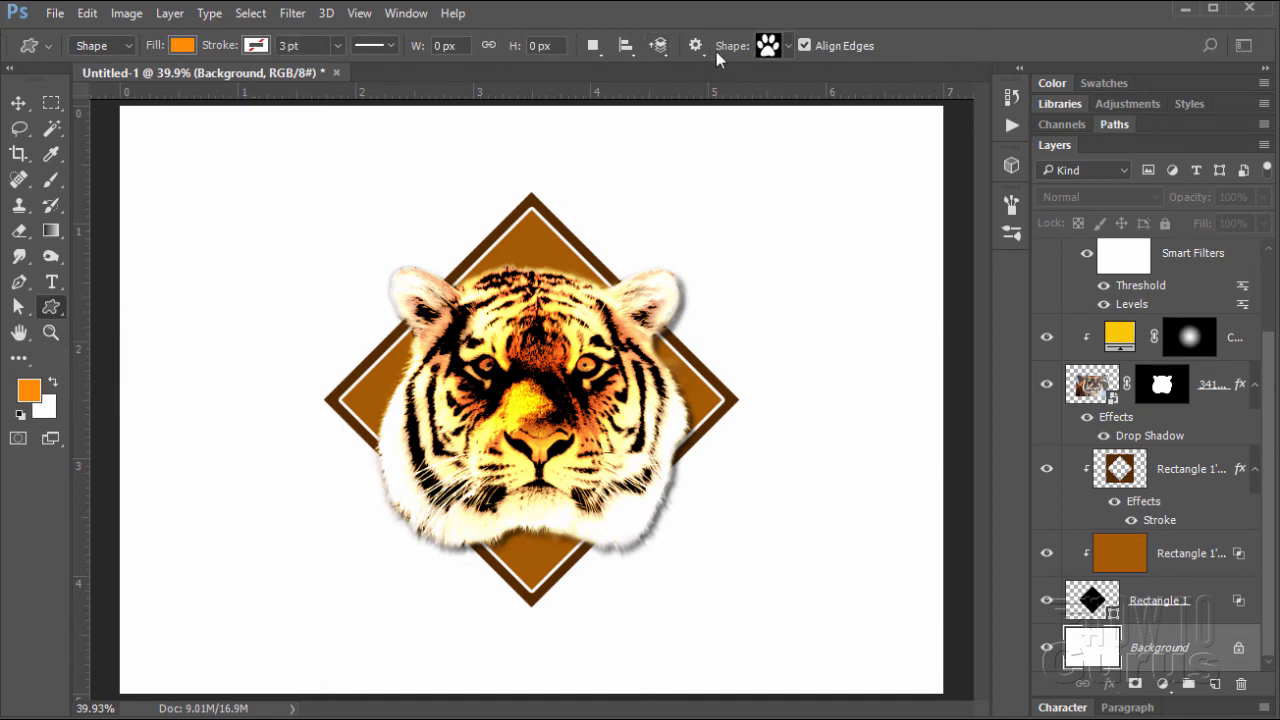
{"action": "left_click", "coordinate": [787, 46]}
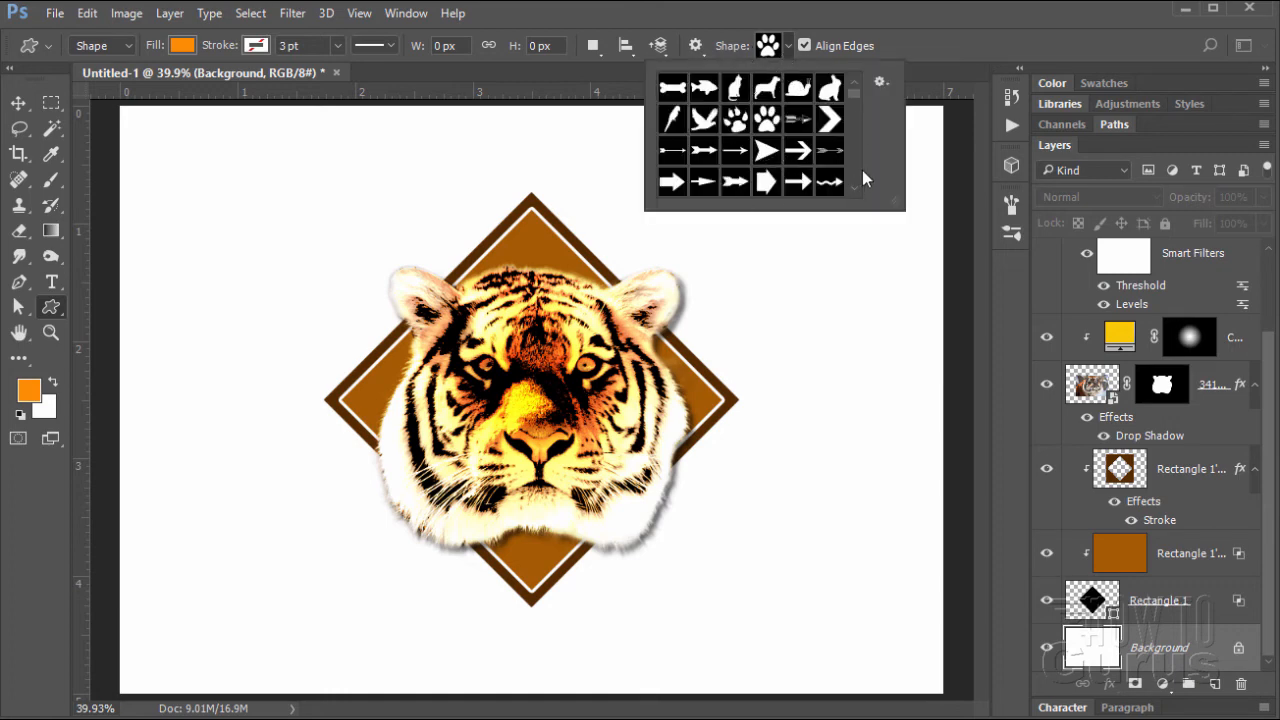
{"action": "left_click", "coordinate": [767, 120]}
{"action": "left_click", "coordinate": [787, 46]}
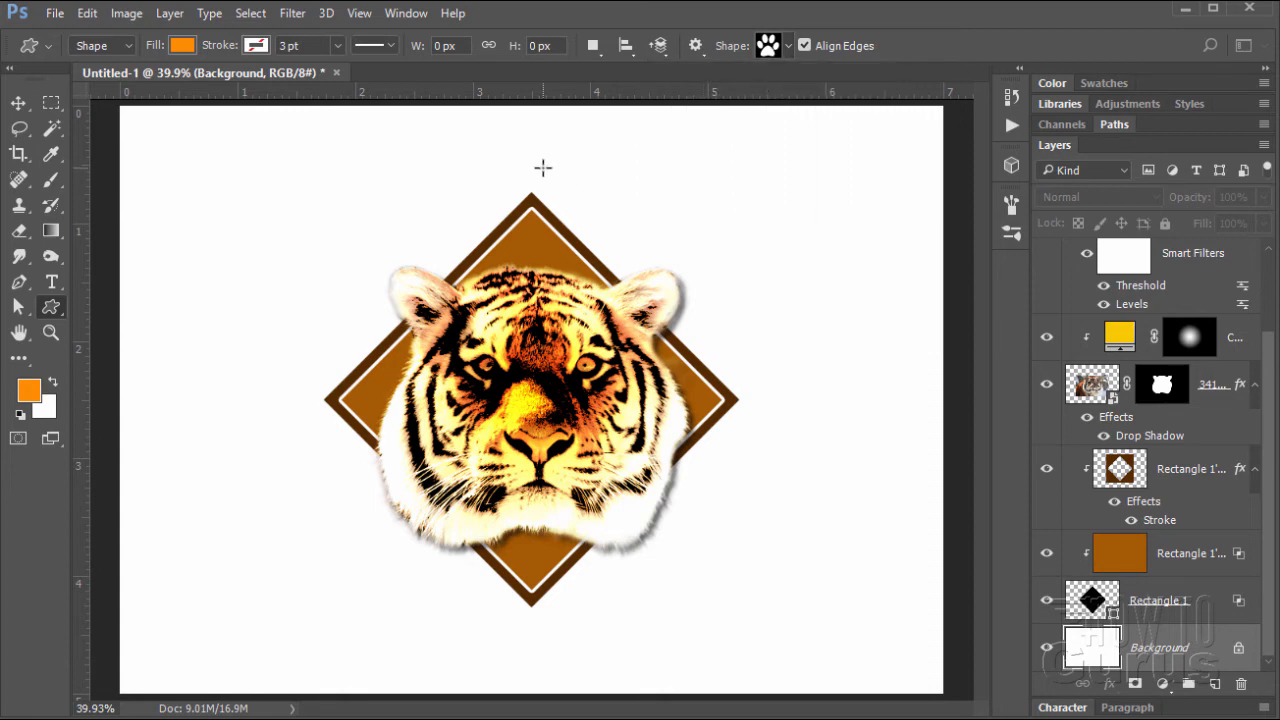
{"action": "left_click_drag", "start_coordinate": [518, 147], "coordinate": [531, 175]}
{"action": "left_click", "coordinate": [18, 103]}
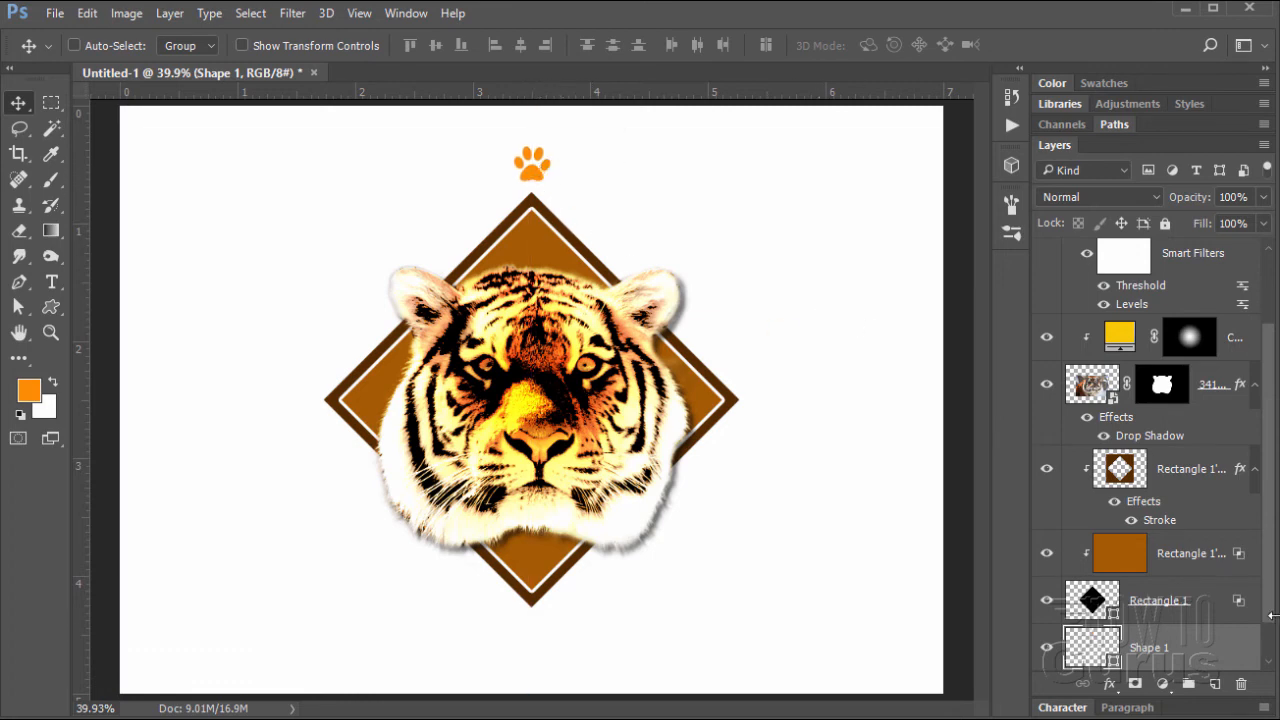
Step: Rename the new paw print shape layer as paw
{"action": "scroll", "coordinate": [1273, 601], "scroll_direction": "down", "scroll_amount": 1}
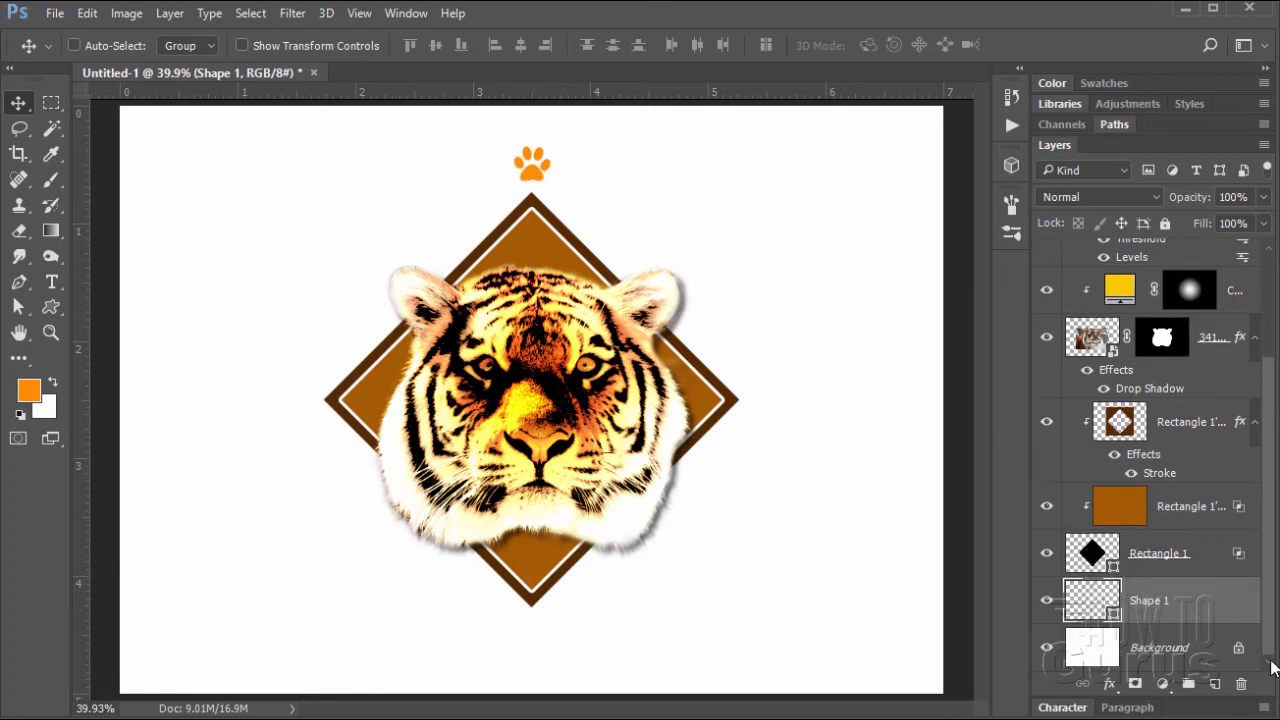
{"action": "double_click", "coordinate": [1148, 600]}
{"action": "type", "text": "pa"}
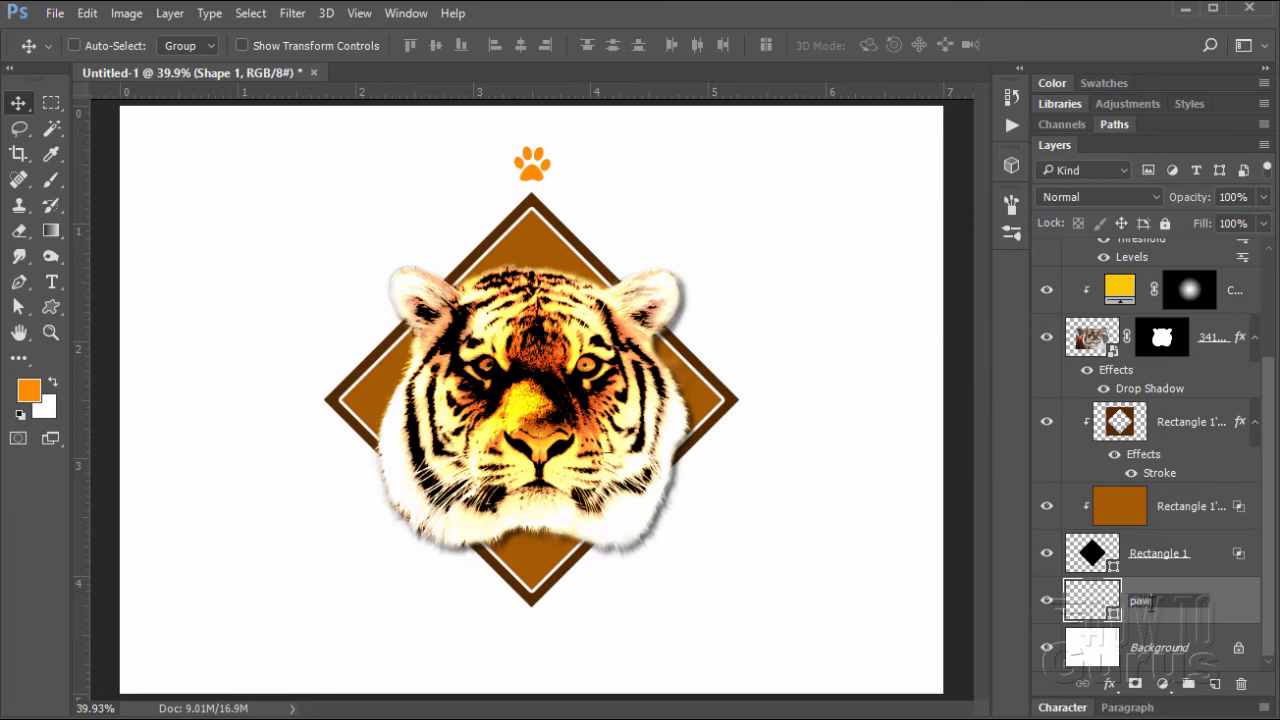
{"action": "type", "text": "w"}
{"action": "left_click", "coordinate": [1240, 598]}
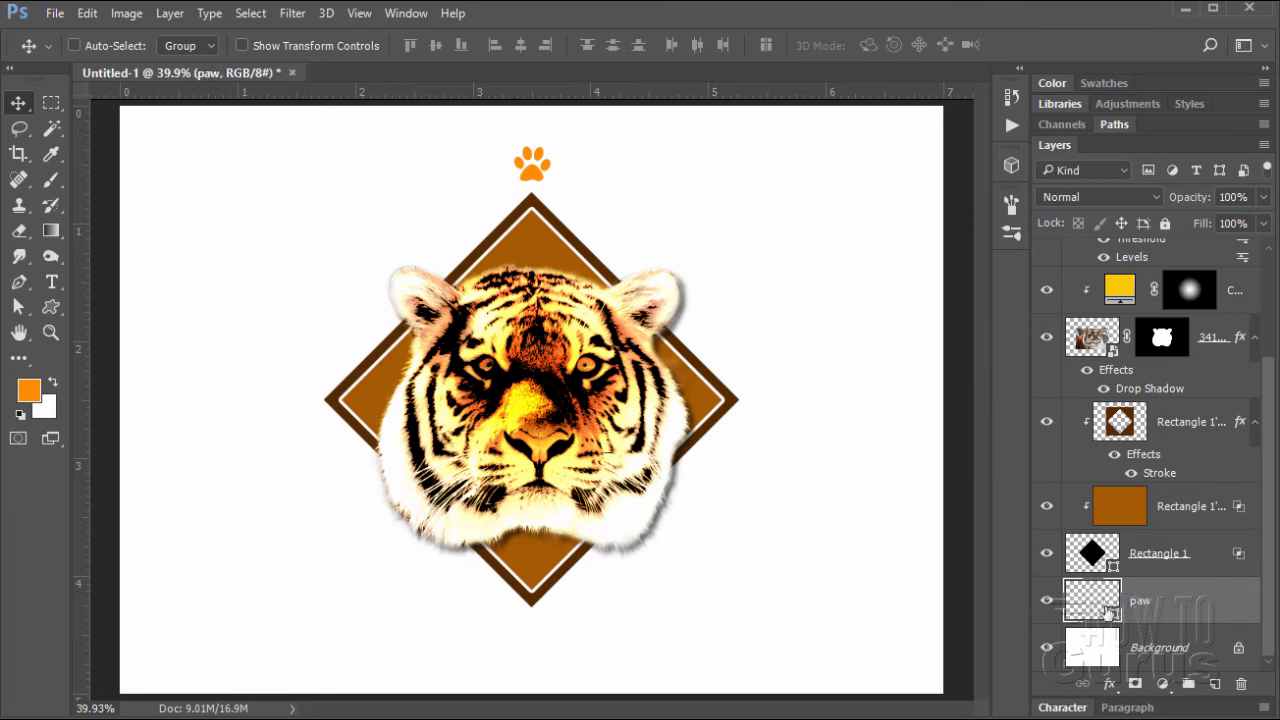
Step: Duplicate the paw layer three times and place the copies just outside the diamond's right, bottom and left corners
{"action": "left_click_drag", "start_coordinate": [1165, 614], "coordinate": [1214, 683]}
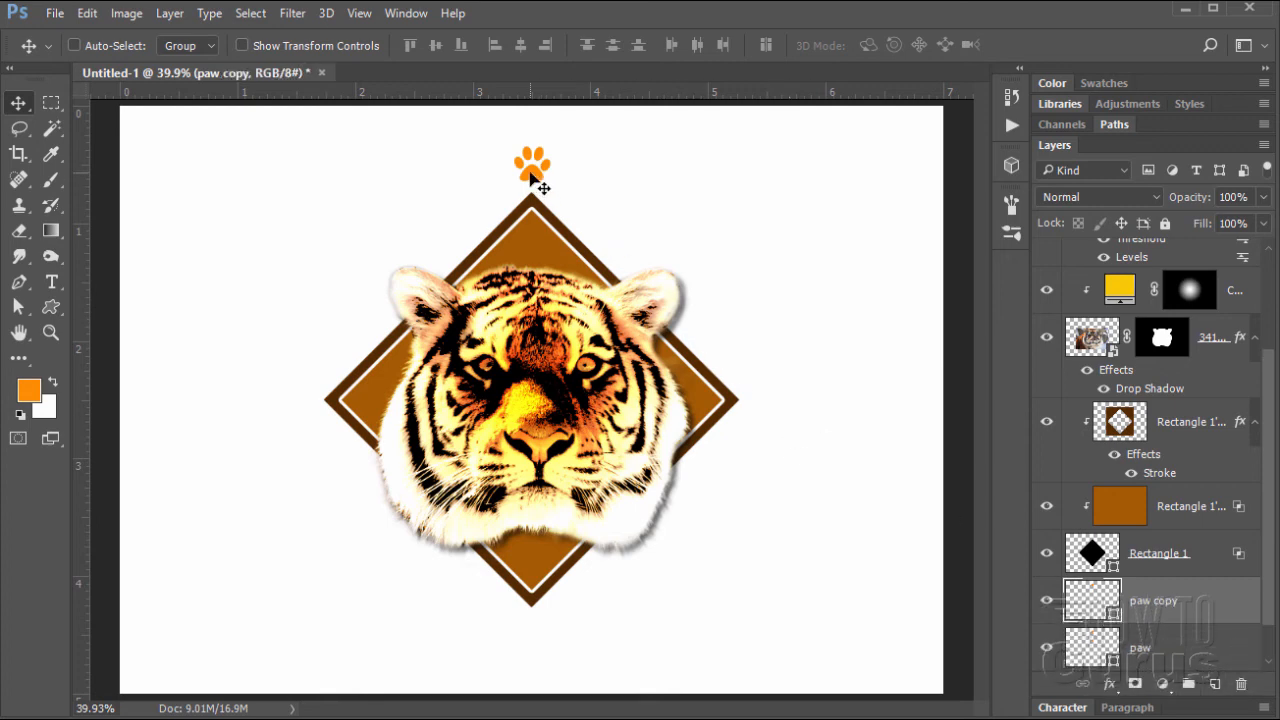
{"action": "left_click_drag", "start_coordinate": [540, 189], "coordinate": [769, 411]}
{"action": "left_click_drag", "start_coordinate": [1195, 604], "coordinate": [1212, 684]}
{"action": "left_click_drag", "start_coordinate": [777, 420], "coordinate": [536, 651]}
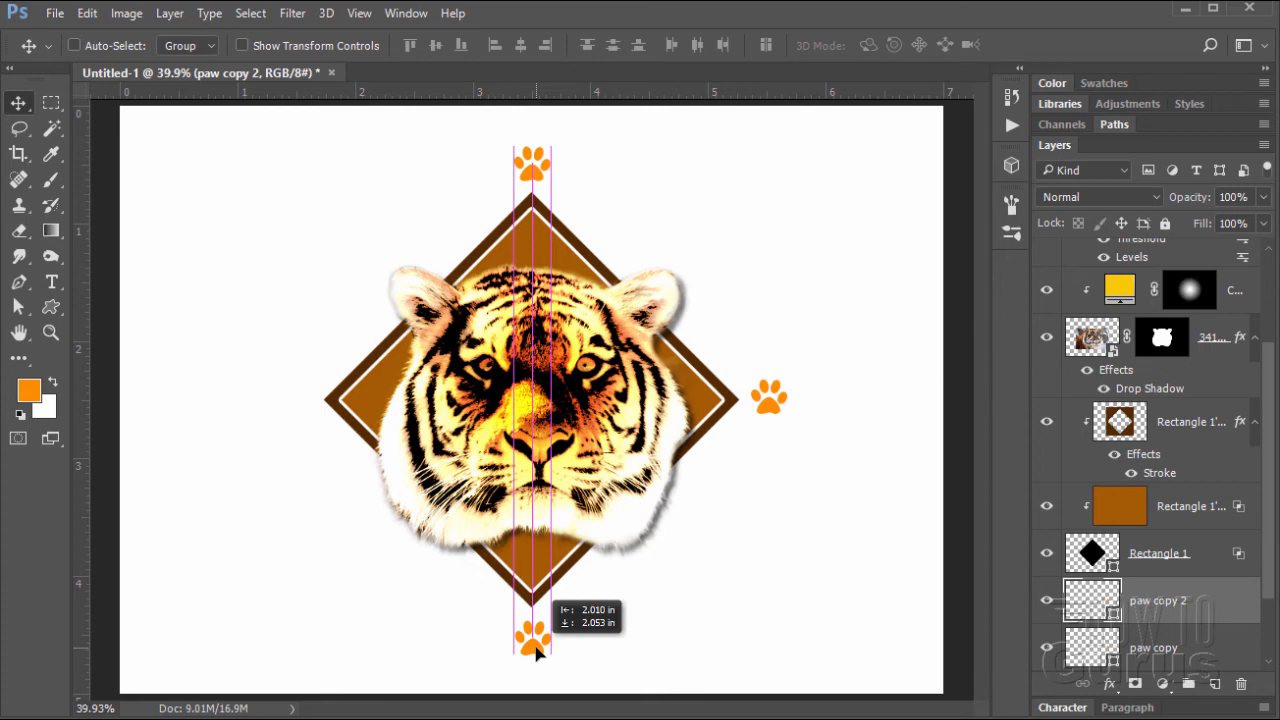
{"action": "left_click_drag", "start_coordinate": [536, 651], "coordinate": [537, 651]}
{"action": "left_click_drag", "start_coordinate": [1214, 601], "coordinate": [1215, 684]}
{"action": "left_click_drag", "start_coordinate": [540, 652], "coordinate": [293, 410]}
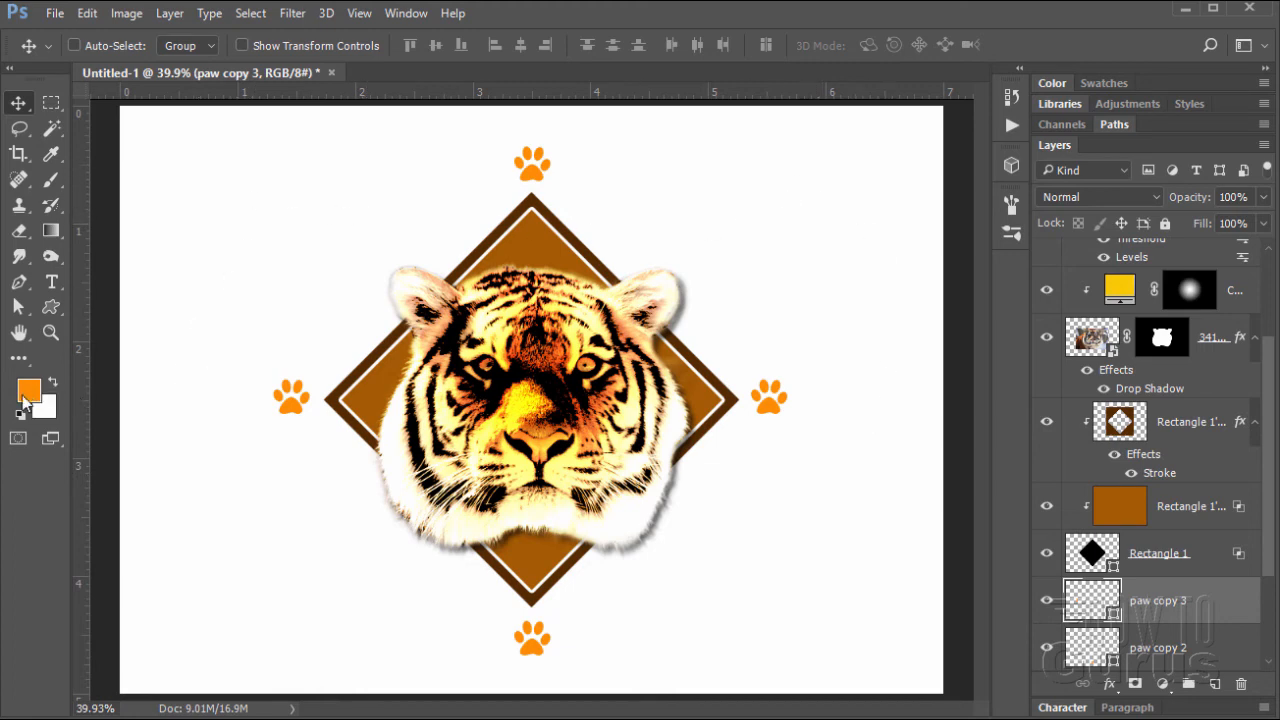
Step: Add the text "Tiger Tiger" in orange ff8c04 on the blank canvas area beyond the diamond's upper-left edge
{"action": "left_click", "coordinate": [52, 282]}
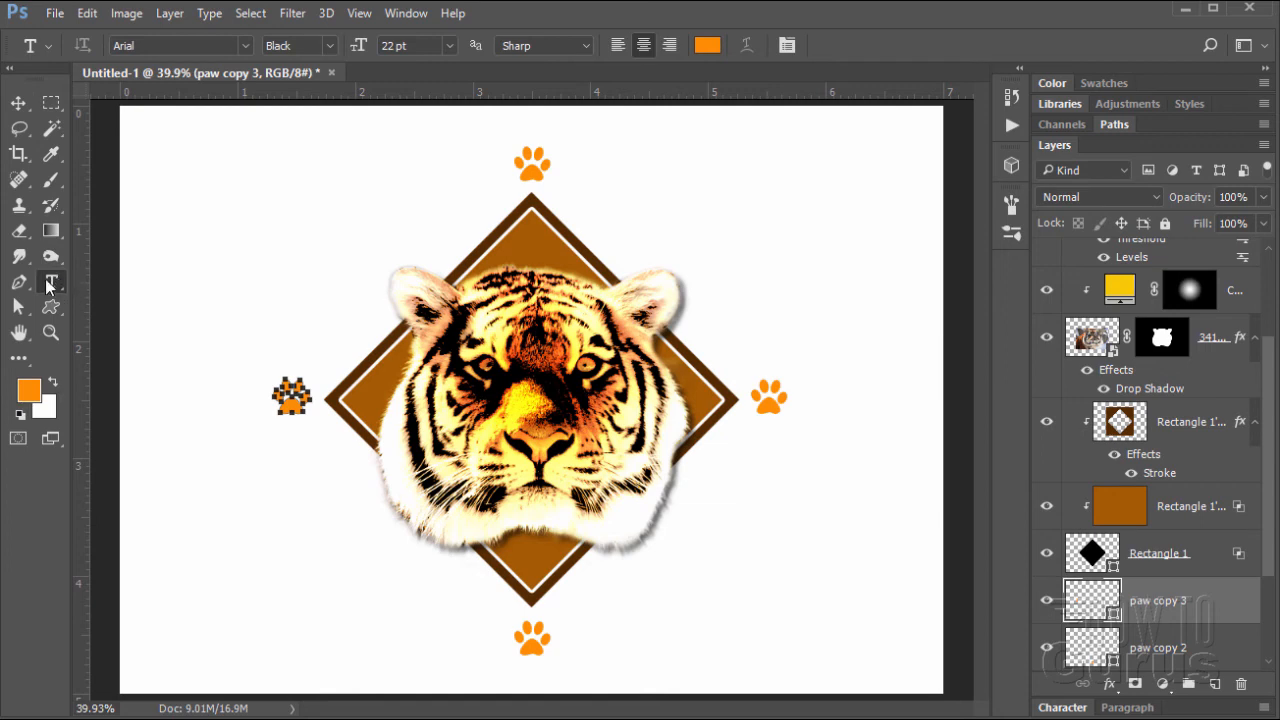
{"action": "left_click", "coordinate": [706, 46]}
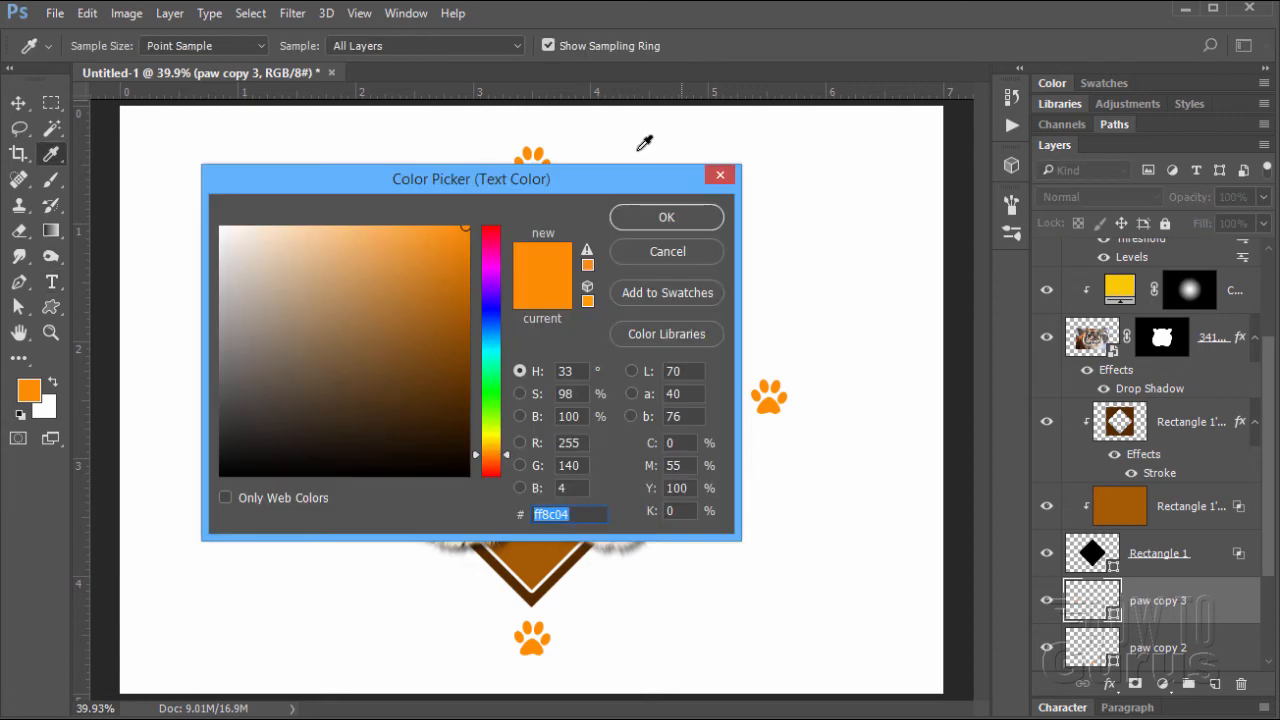
{"action": "left_click", "coordinate": [668, 219]}
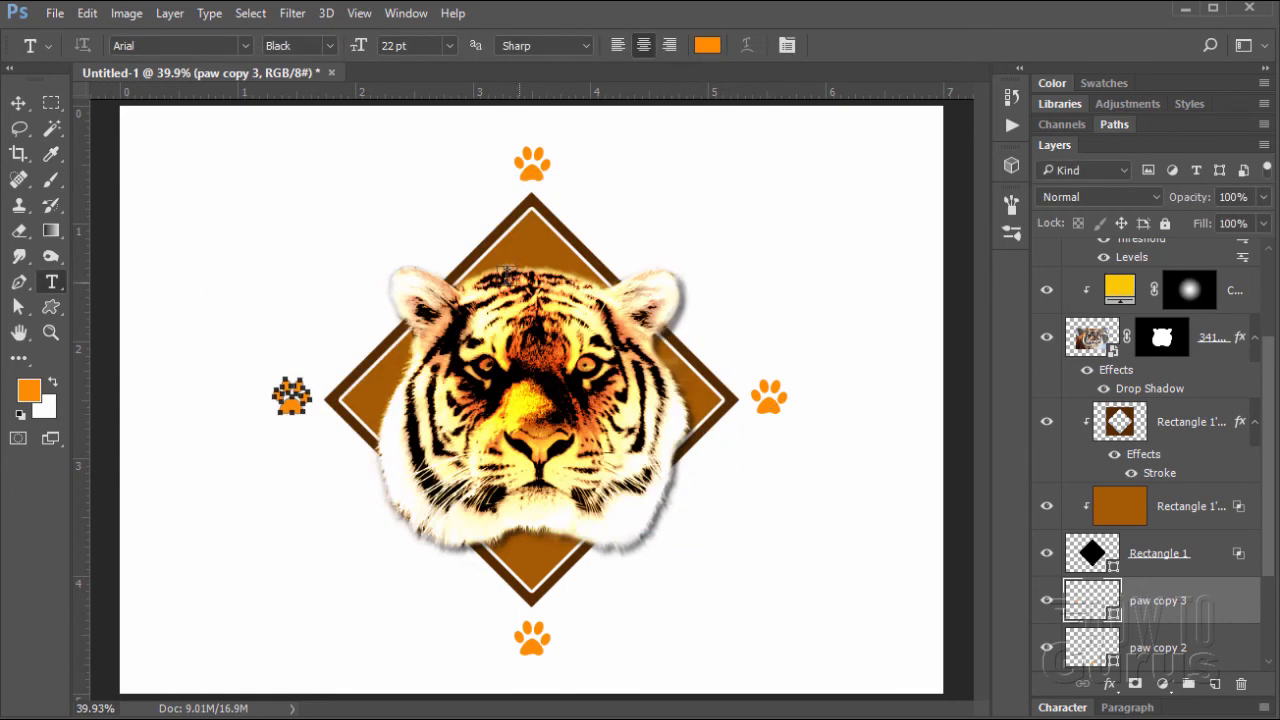
{"action": "left_click", "coordinate": [165, 183]}
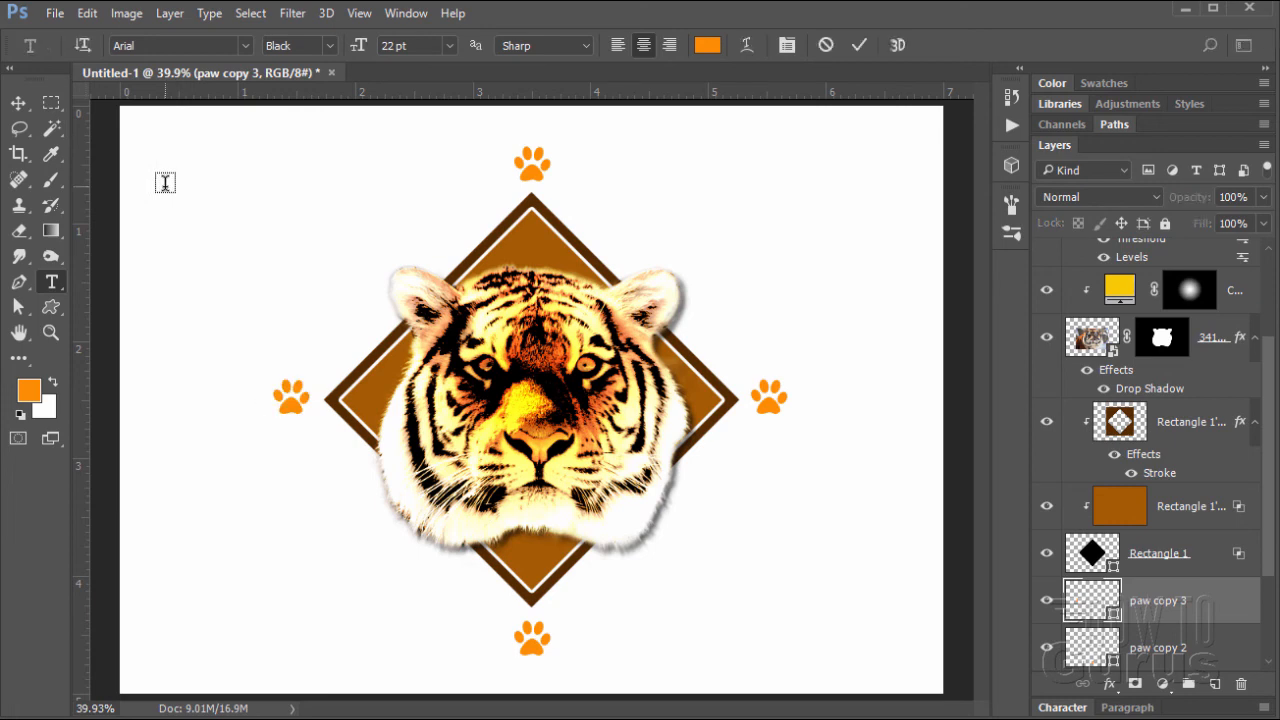
{"action": "type", "text": "Ti"}
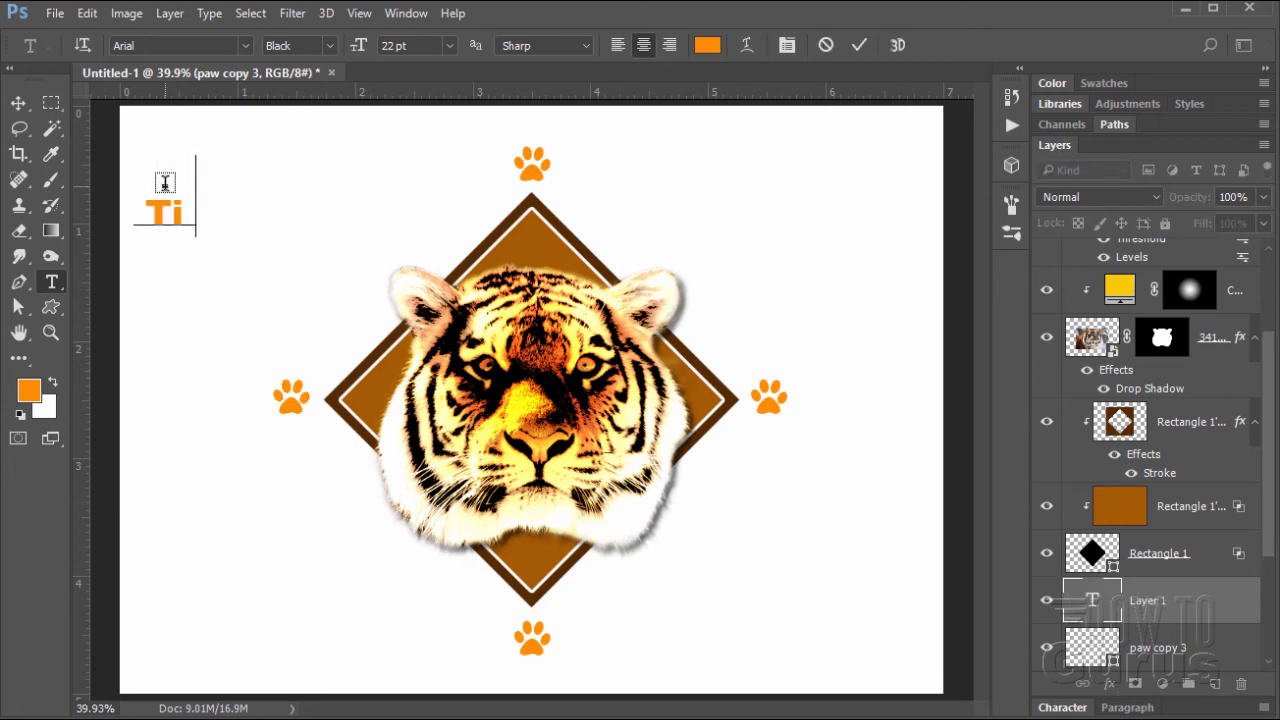
{"action": "type", "text": "ger Tiger"}
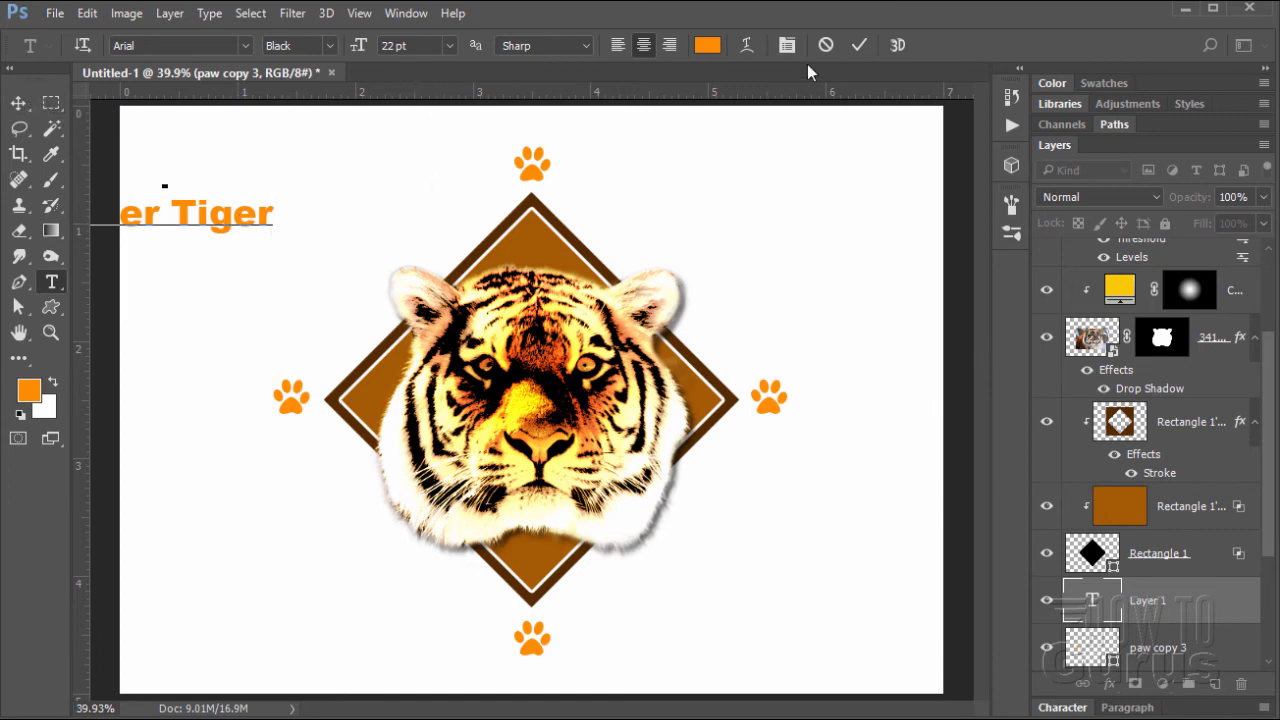
{"action": "left_click", "coordinate": [858, 46]}
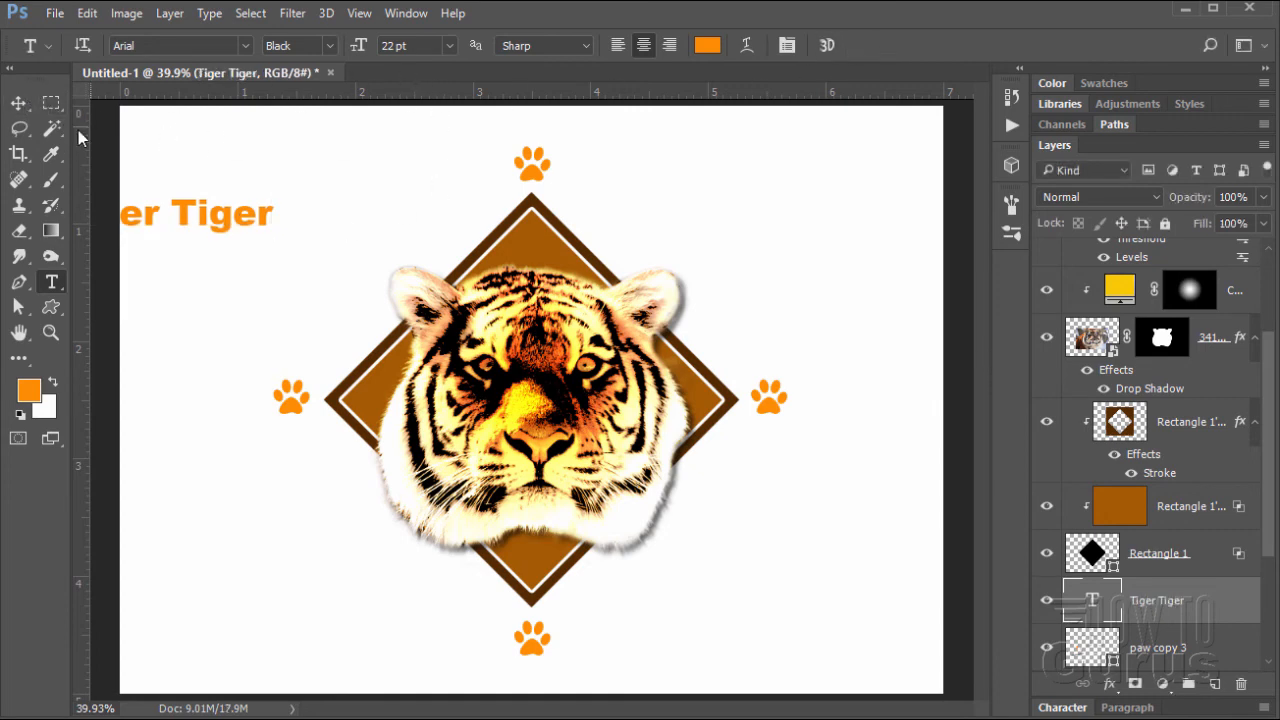
Step: Rotate the "Tiger Tiger" text by -45 degrees and place it along the outside of the diamond's upper-left edge
{"action": "left_click", "coordinate": [19, 103]}
{"action": "left_click_drag", "start_coordinate": [189, 223], "coordinate": [300, 222]}
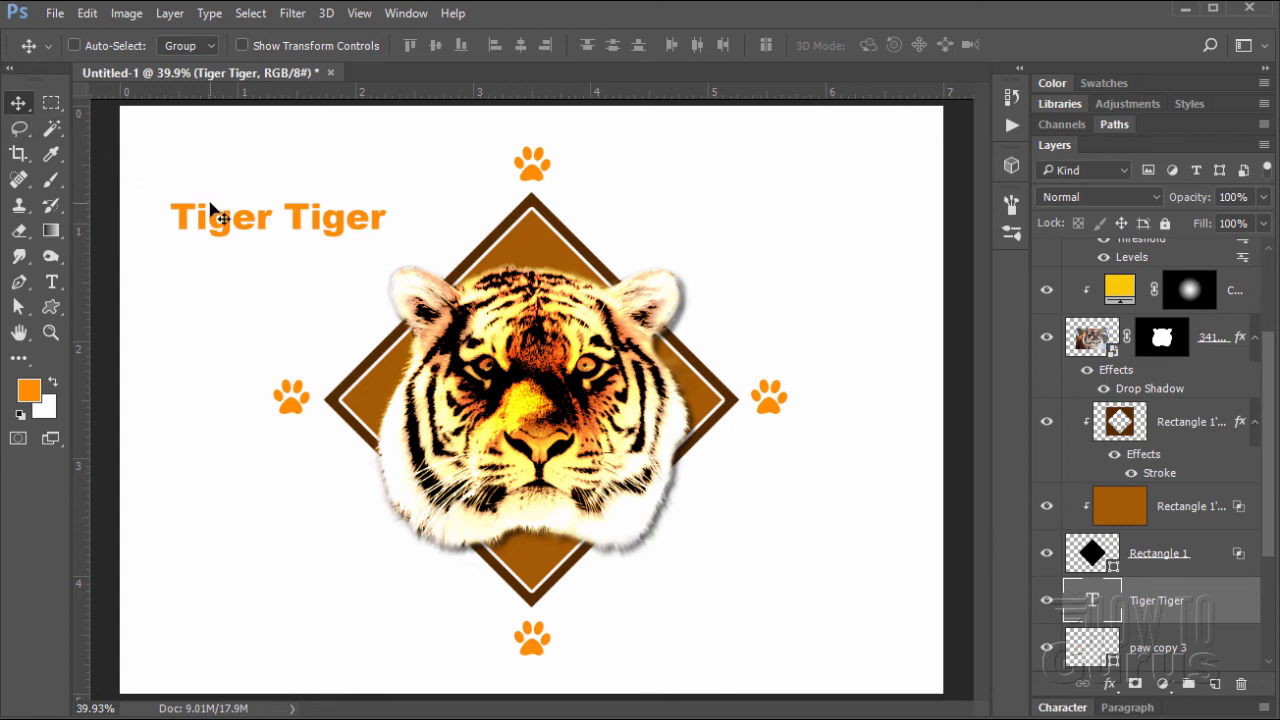
{"action": "key", "text": "ctrl+t"}
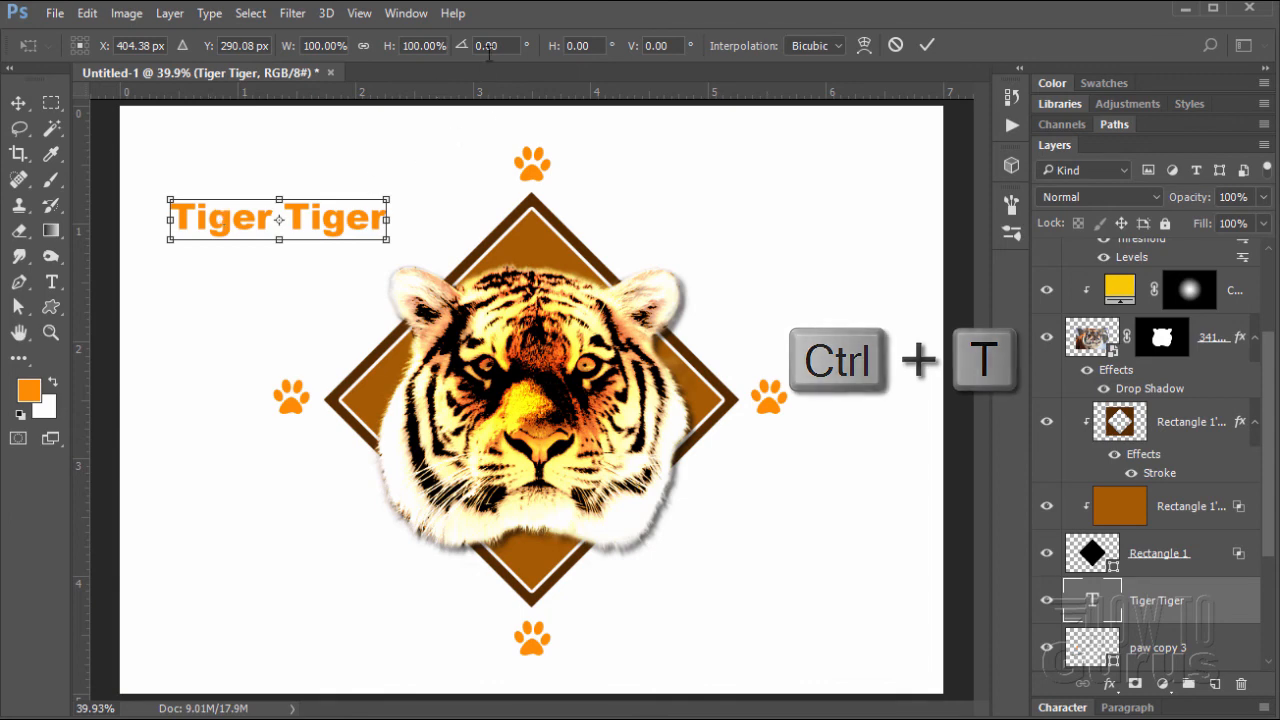
{"action": "left_click", "coordinate": [458, 50]}
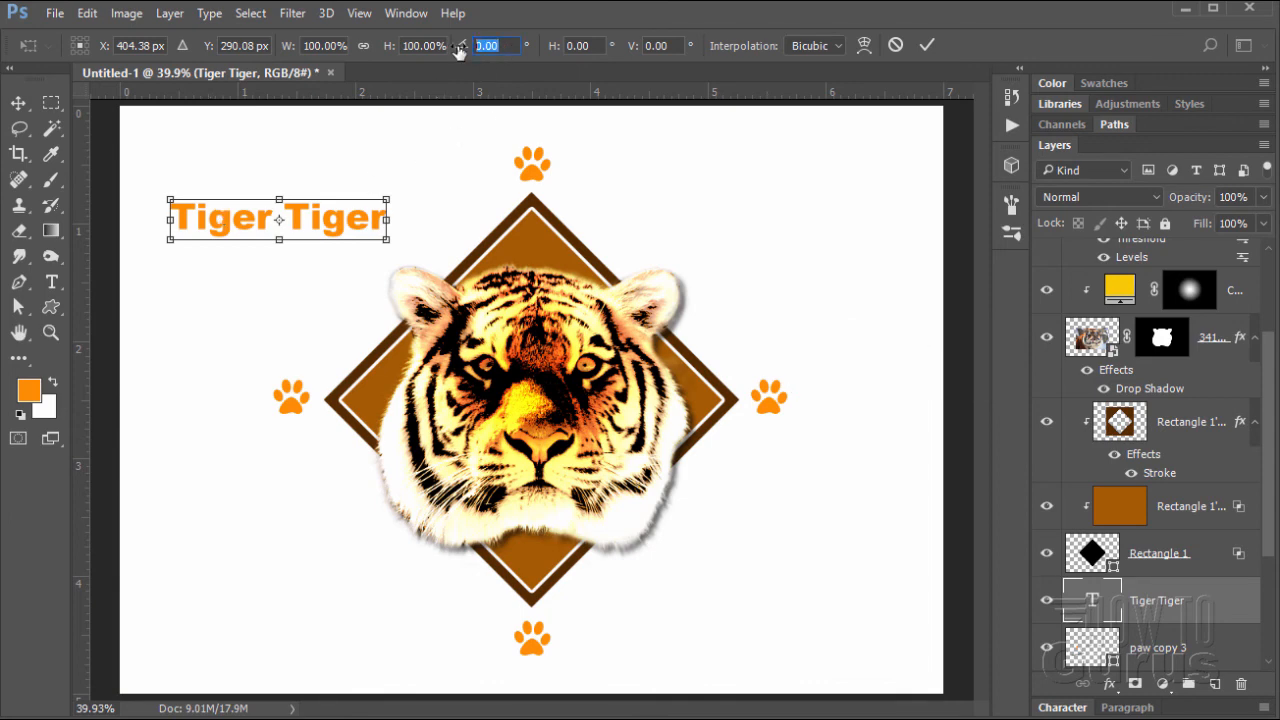
{"action": "type", "text": "-45"}
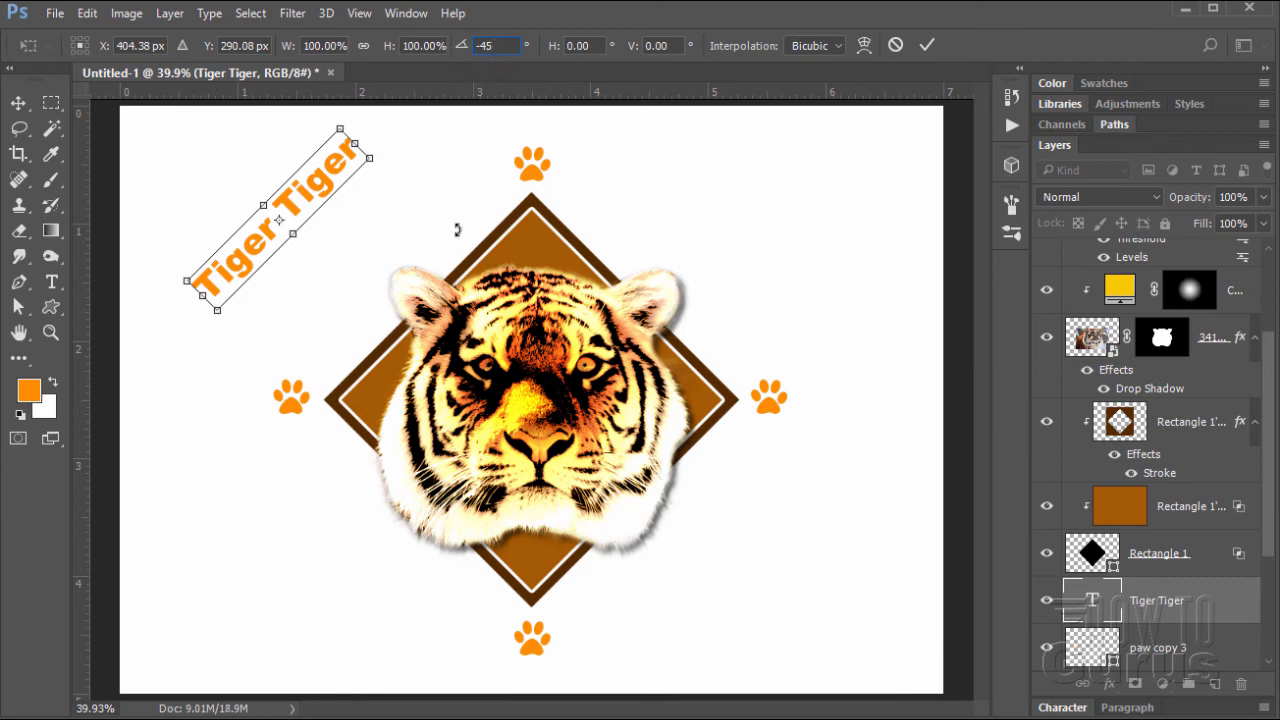
{"action": "left_click", "coordinate": [18, 102]}
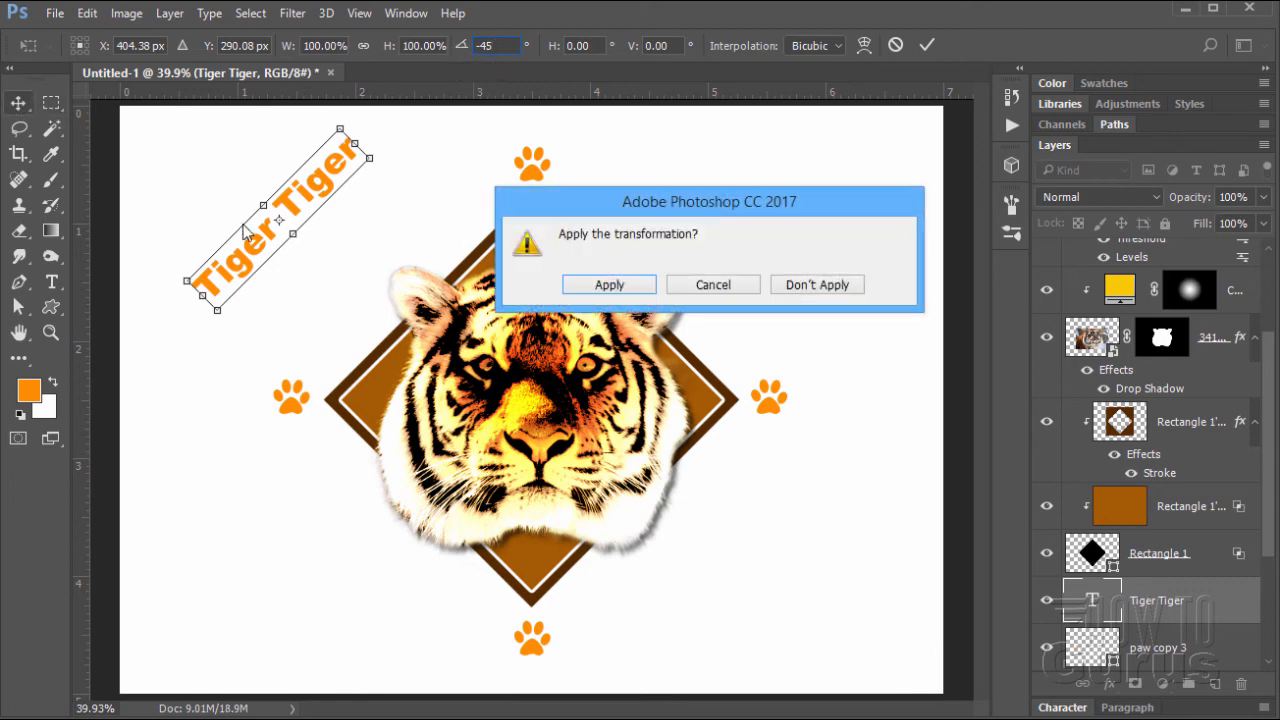
{"action": "left_click", "coordinate": [610, 285]}
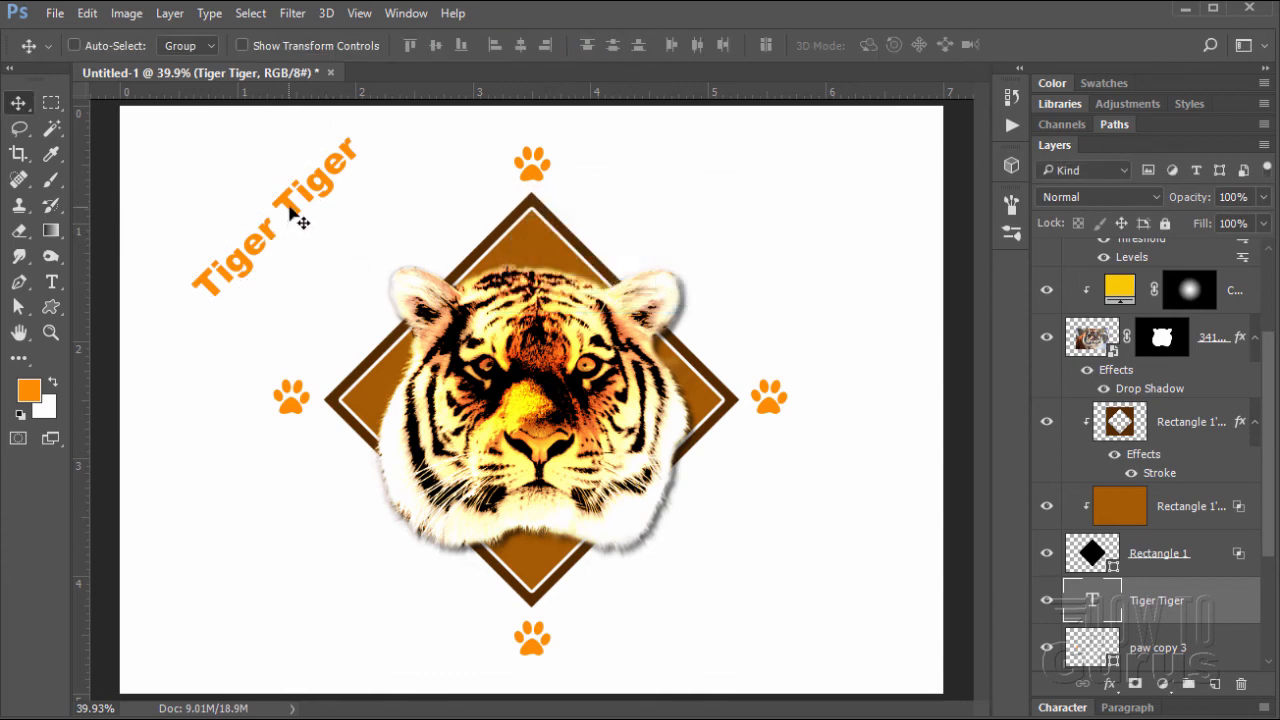
{"action": "left_click_drag", "start_coordinate": [293, 210], "coordinate": [413, 259]}
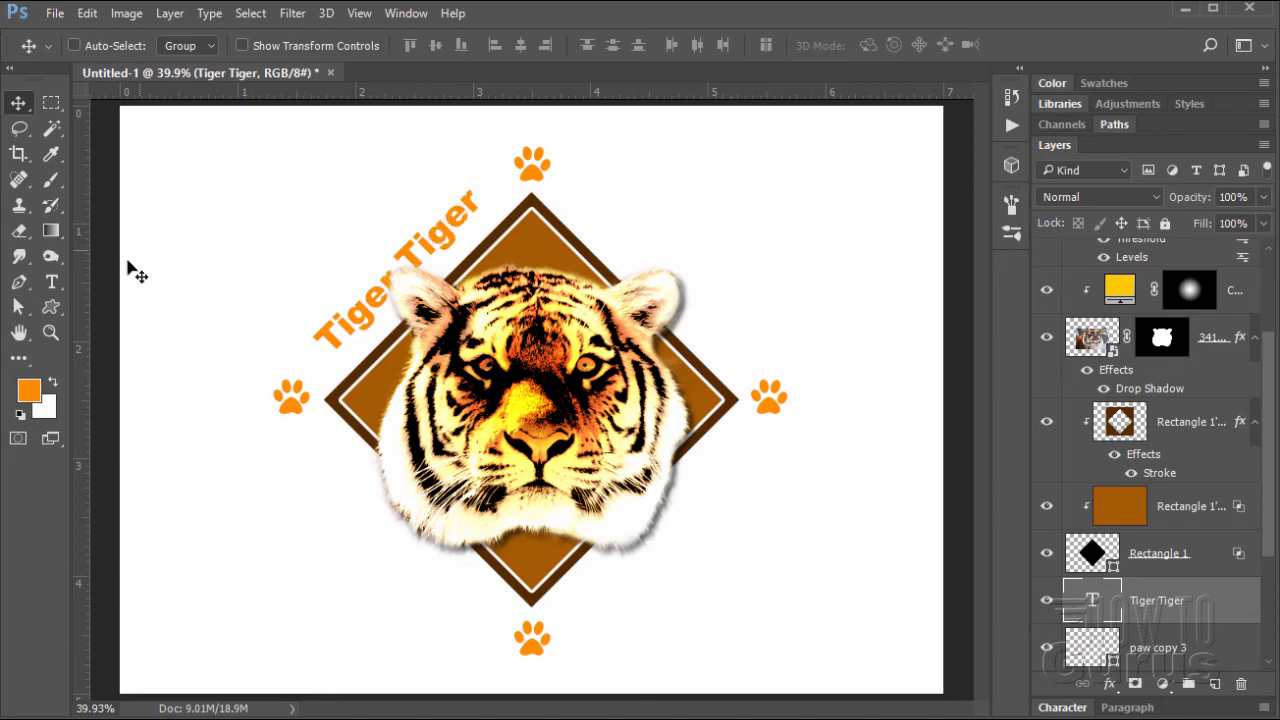
Step: Add a separate text layer reading "burning bright" near the diamond's top corner
{"action": "left_click", "coordinate": [53, 281]}
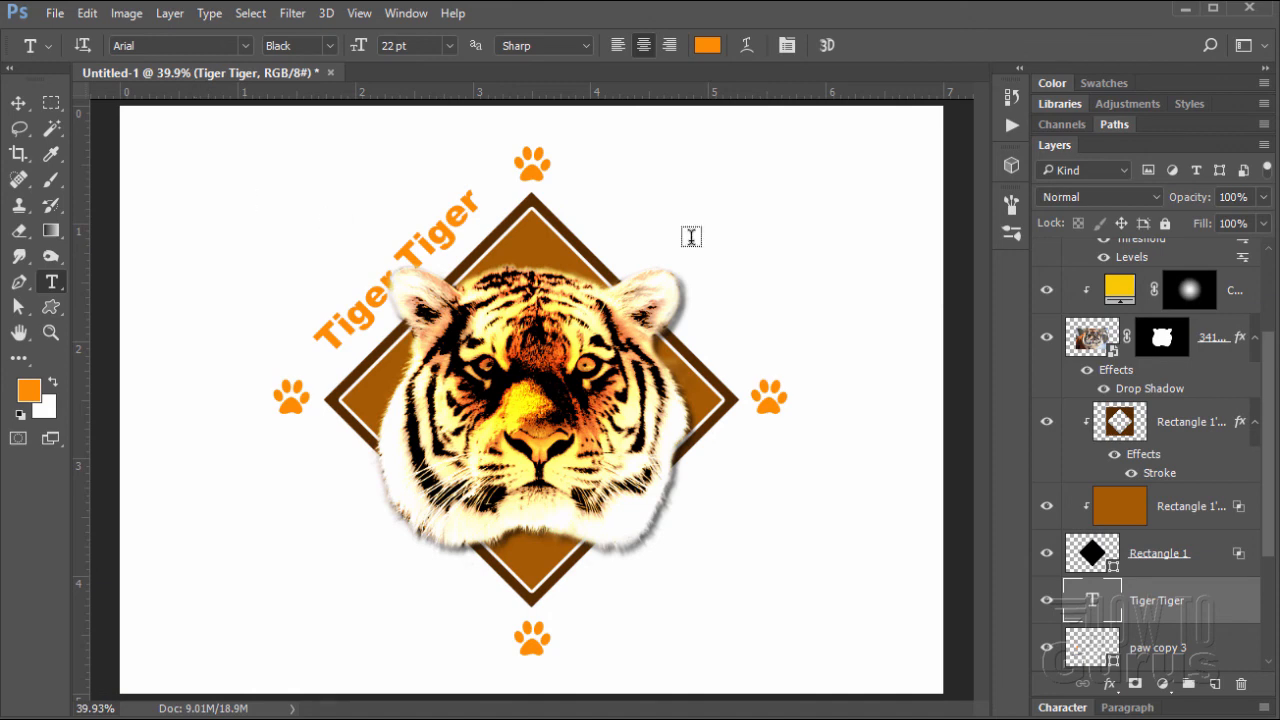
{"action": "left_click", "coordinate": [643, 162]}
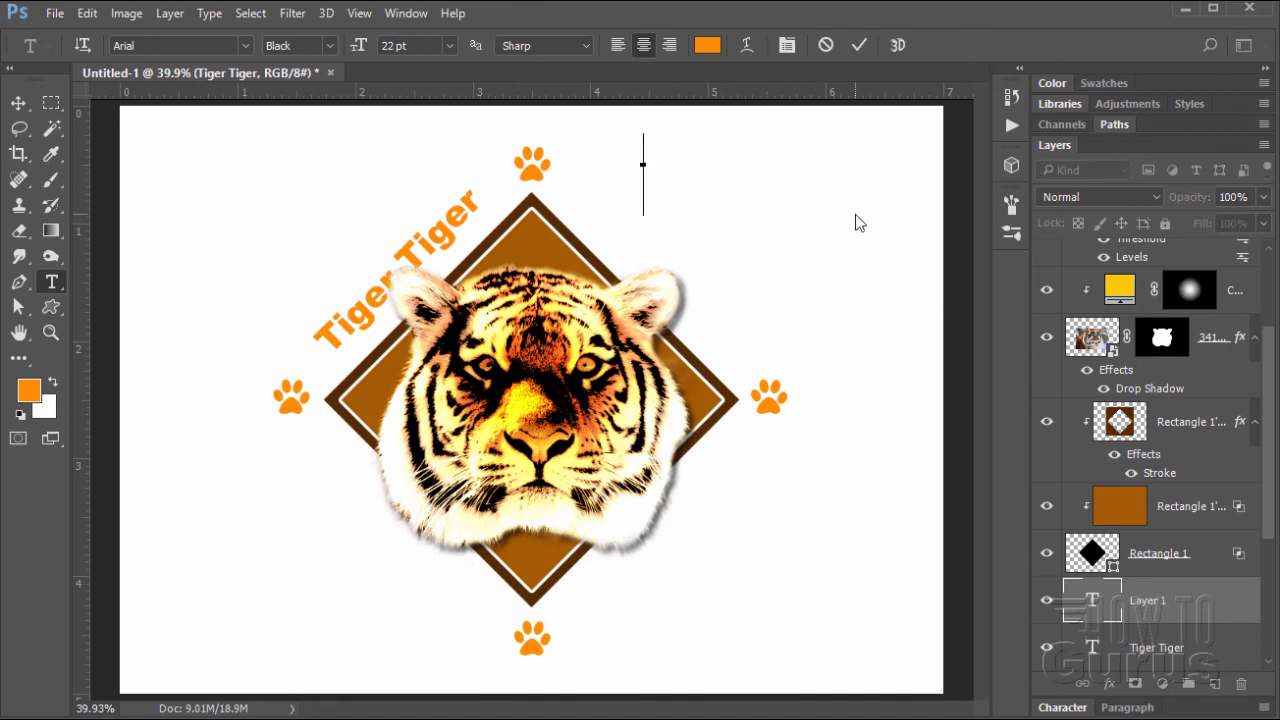
{"action": "type", "text": "burning b"}
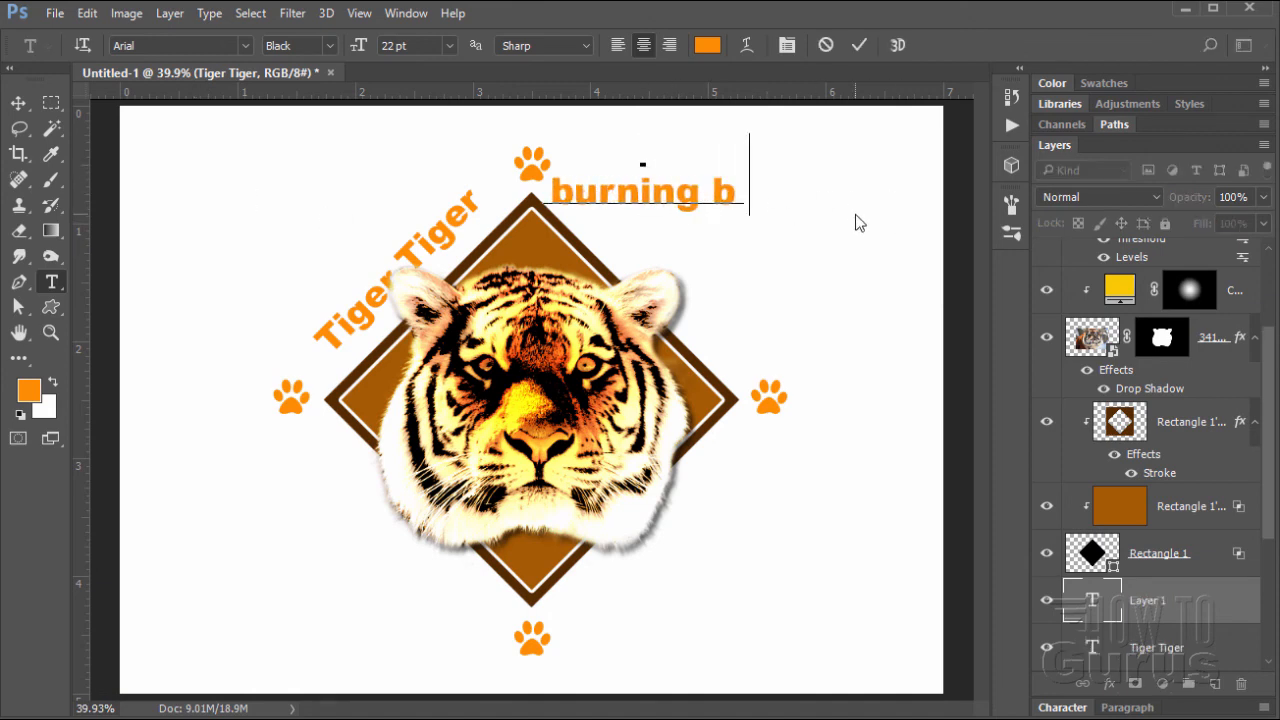
{"action": "type", "text": "right"}
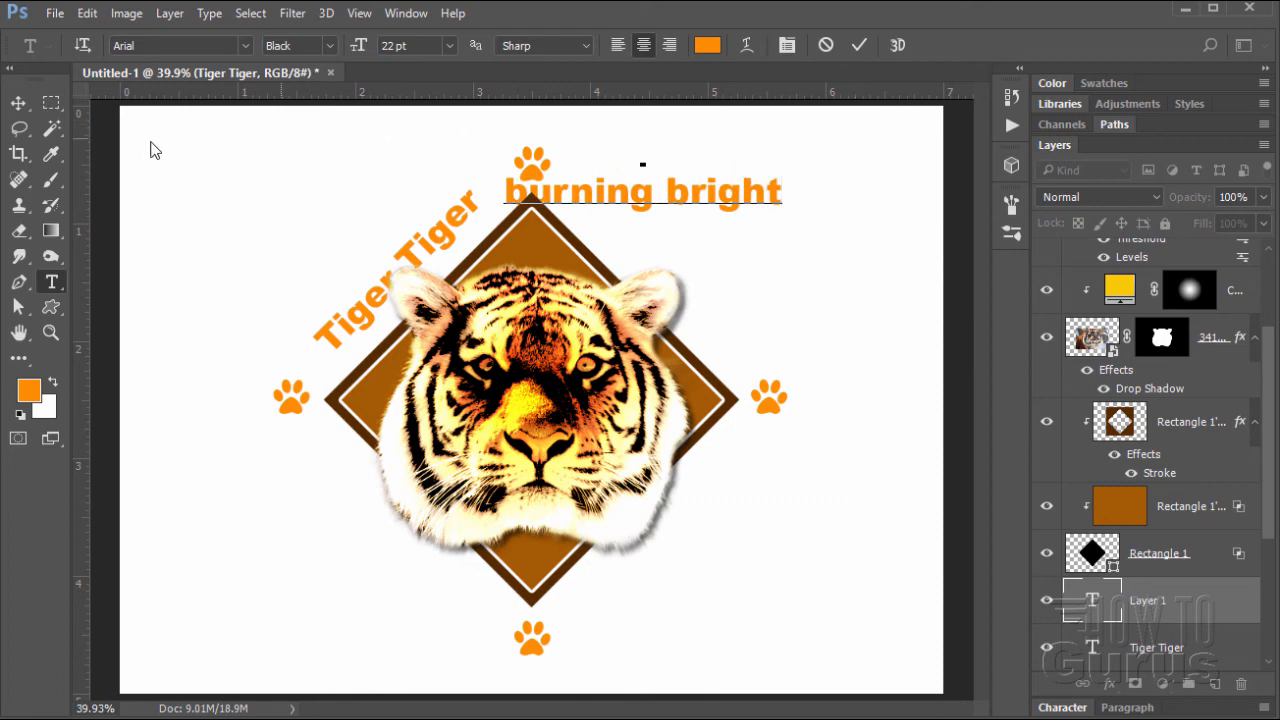
{"action": "left_click", "coordinate": [860, 44]}
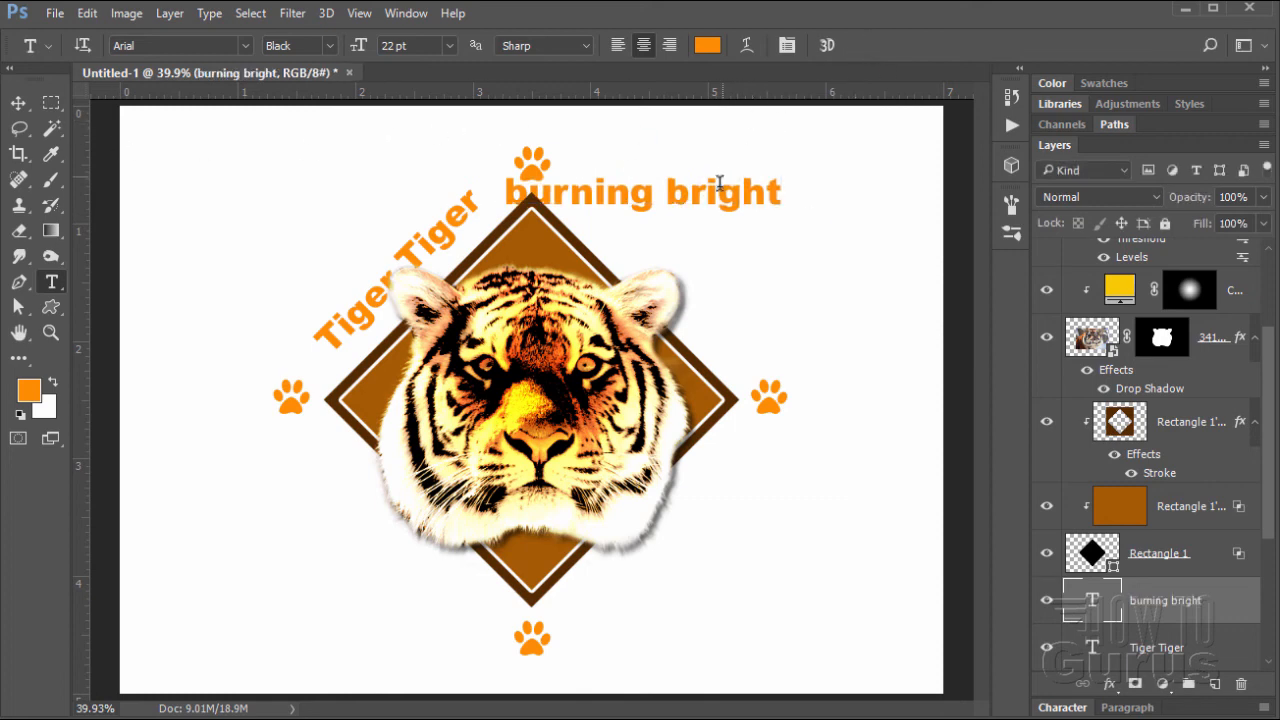
Step: Rotate the "burning bright" text by 45 degrees and place it along the outside of the diamond's upper-right edge
{"action": "left_click", "coordinate": [19, 103]}
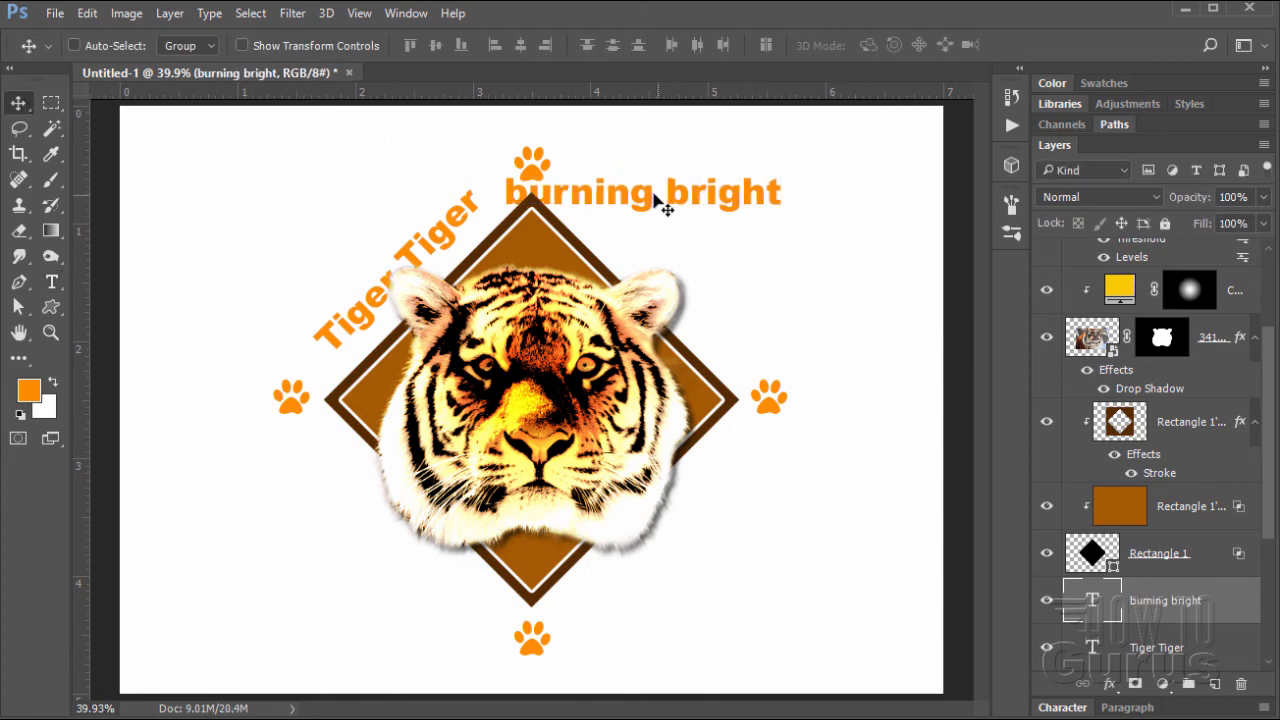
{"action": "left_click_drag", "start_coordinate": [674, 201], "coordinate": [749, 209]}
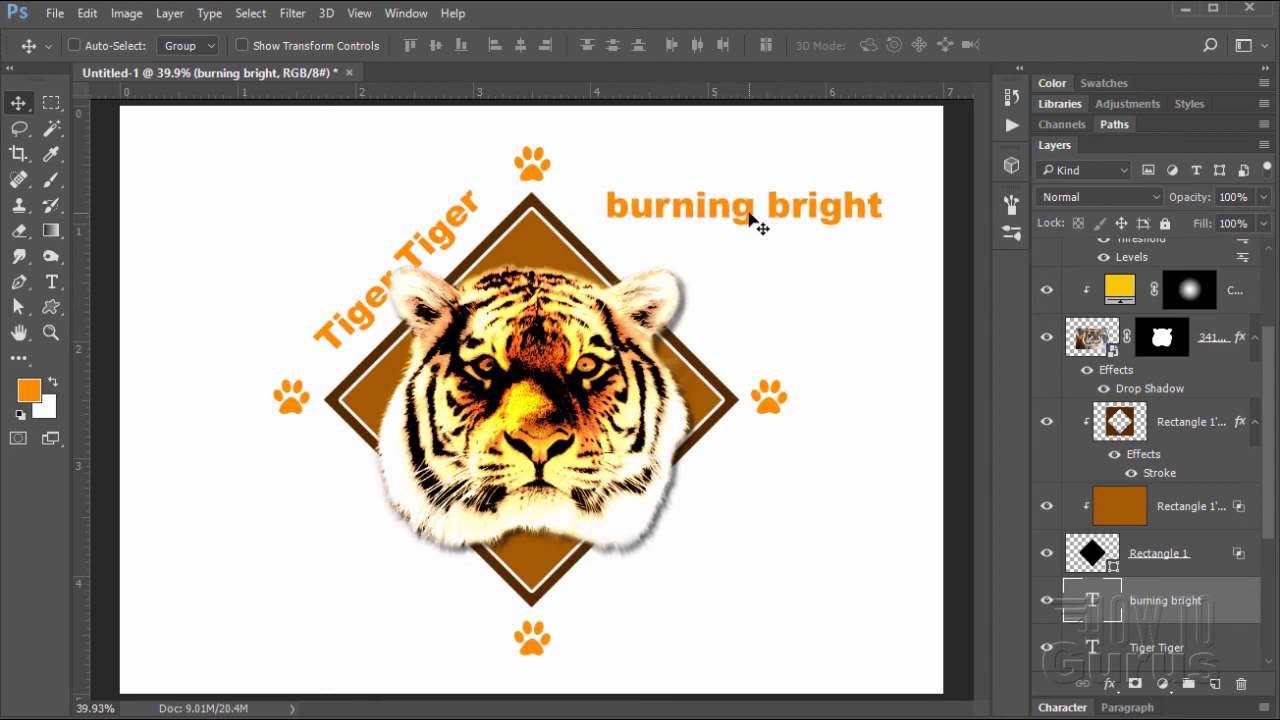
{"action": "key", "text": "ctrl+t"}
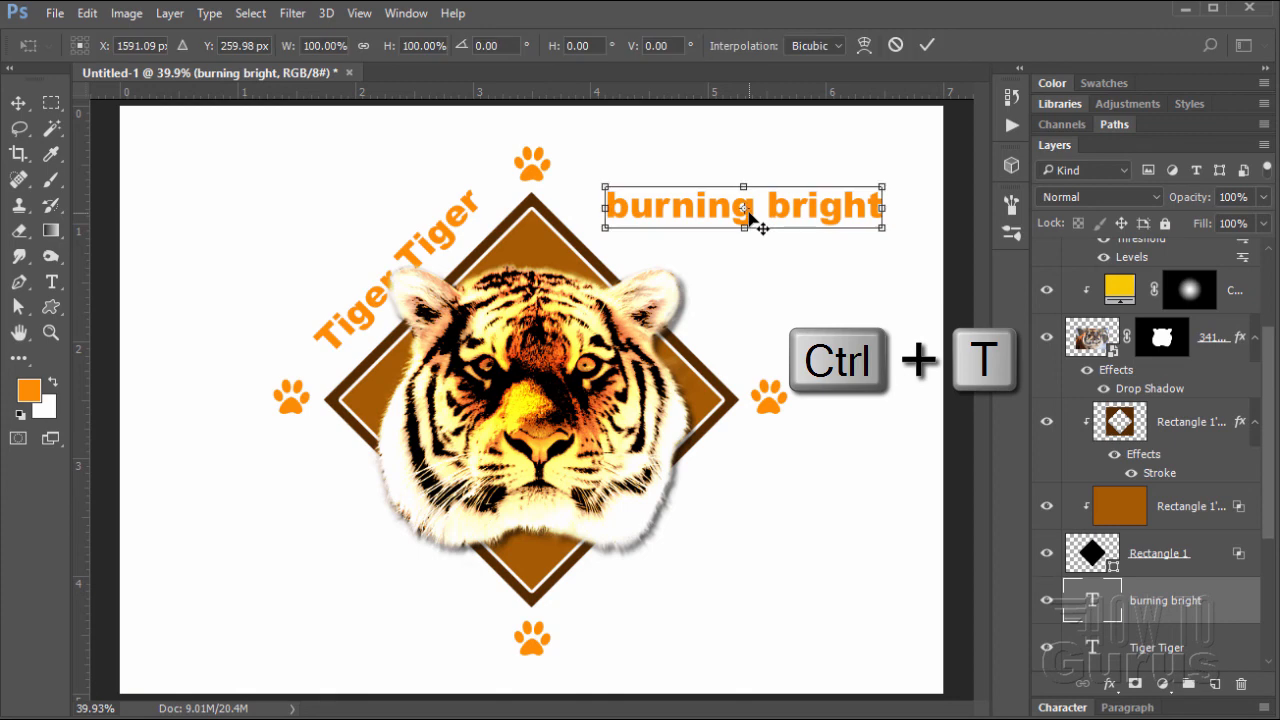
{"action": "left_click", "coordinate": [472, 47]}
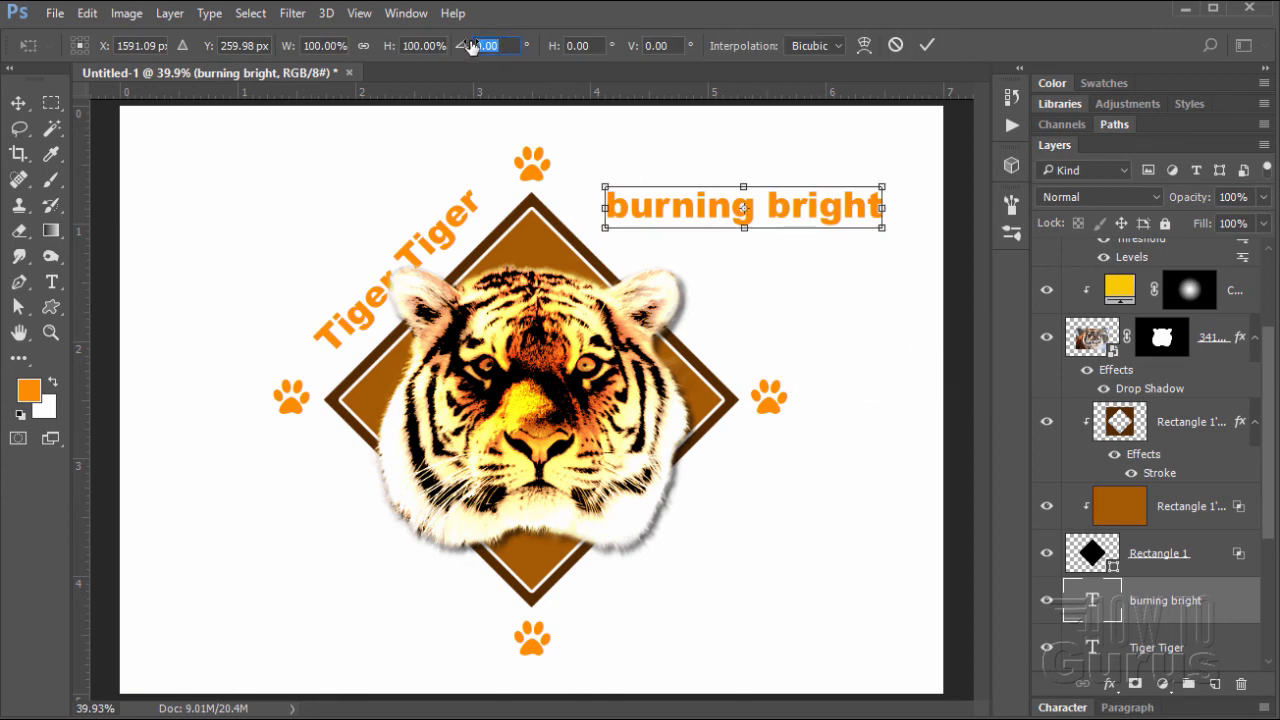
{"action": "type", "text": "45"}
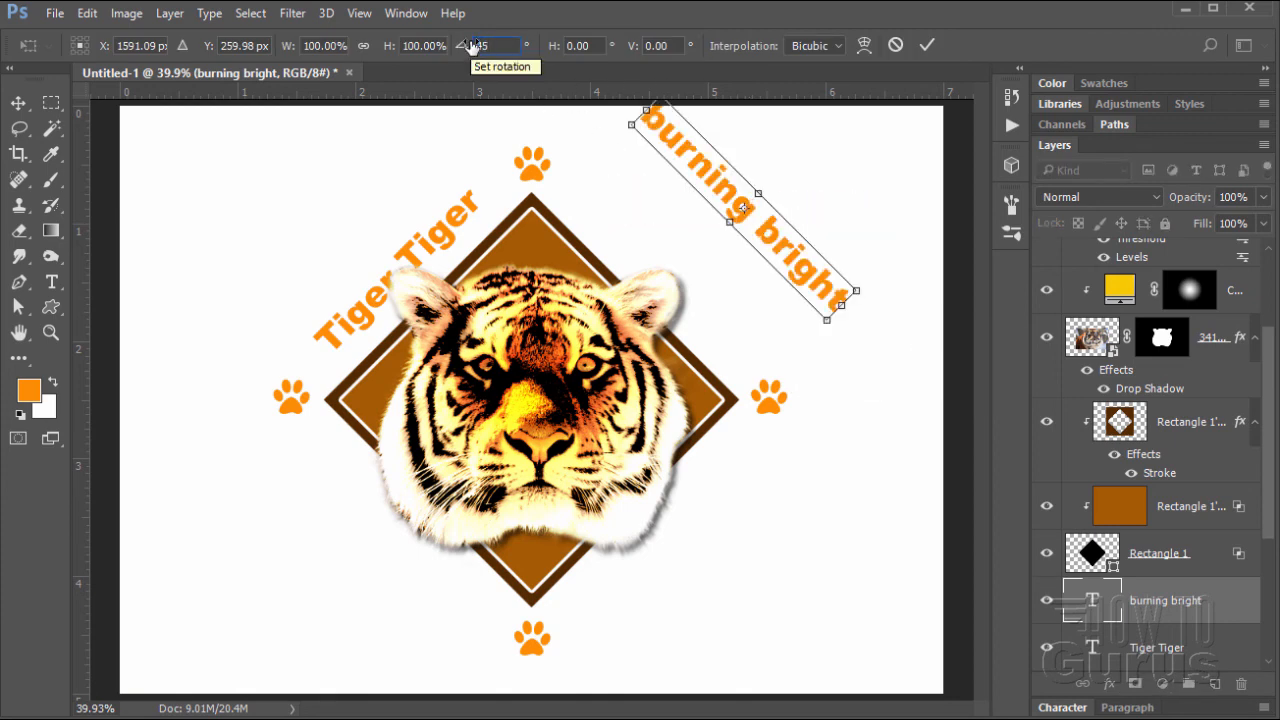
{"action": "left_click", "coordinate": [927, 45]}
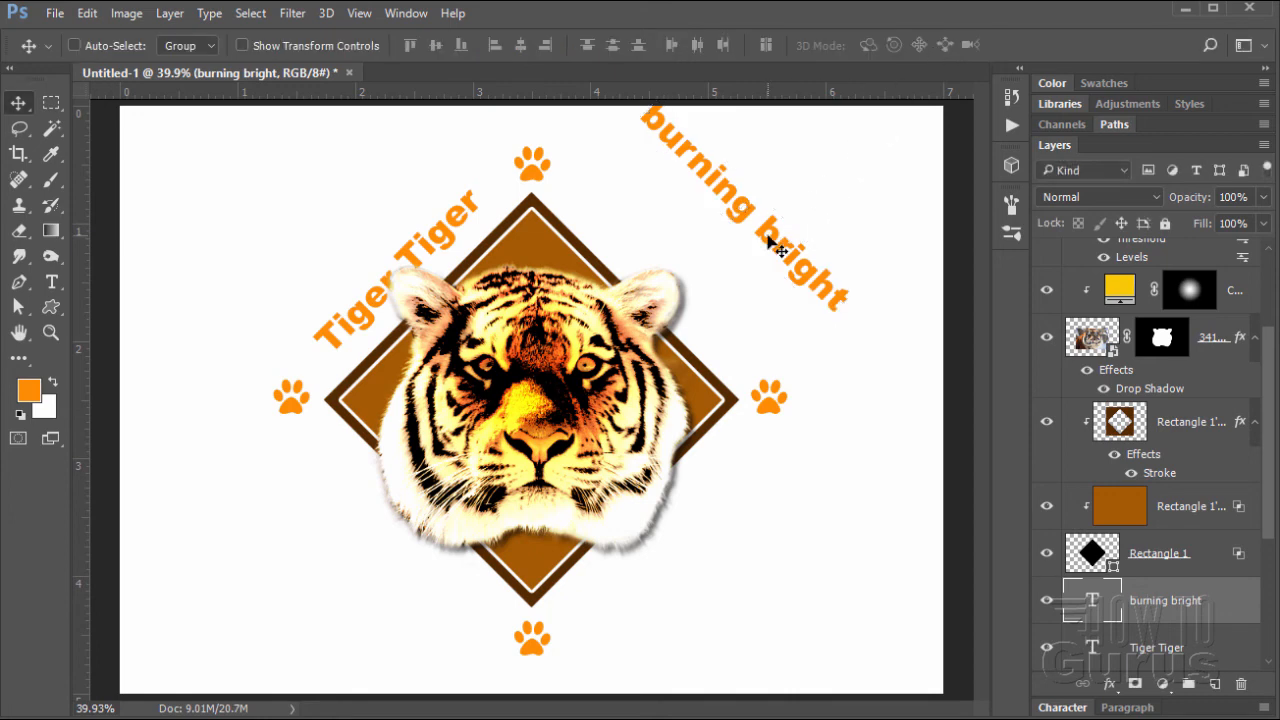
{"action": "left_click_drag", "start_coordinate": [746, 252], "coordinate": [693, 307]}
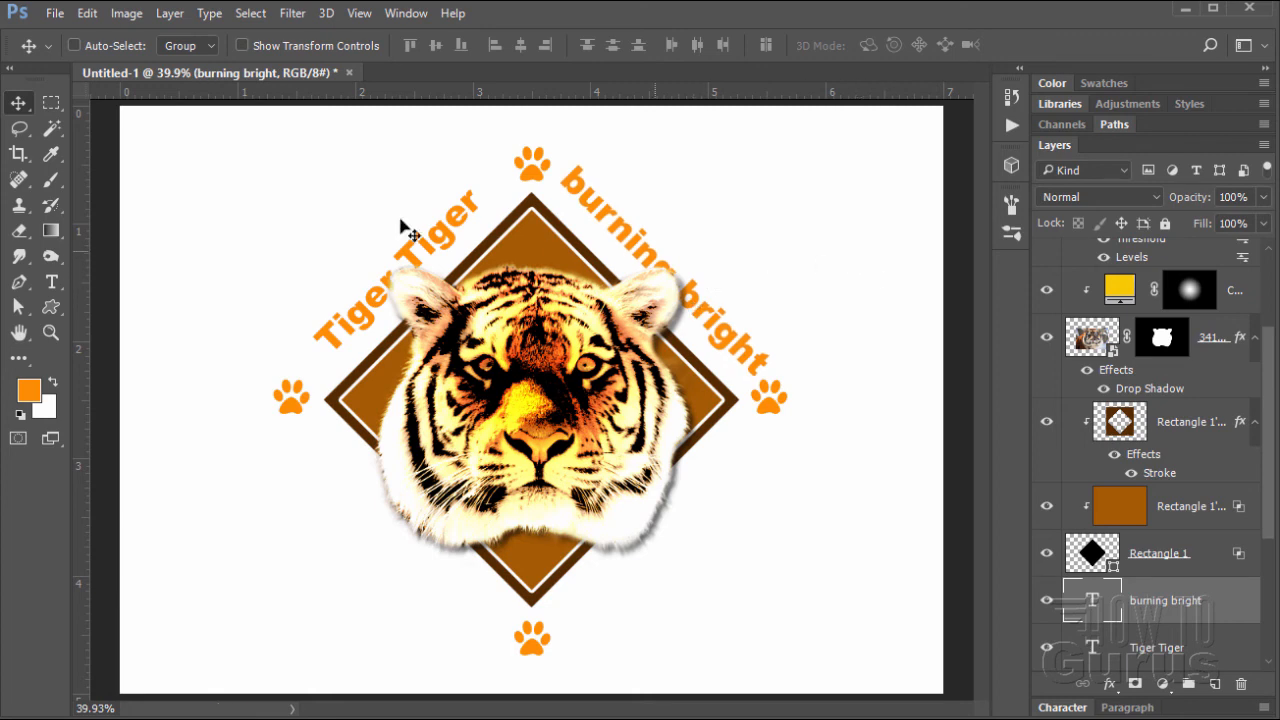
Step: Add a separate text layer reading "in the forest" on the blank canvas area beyond the diamond's lower-left edge
{"action": "left_click", "coordinate": [52, 282]}
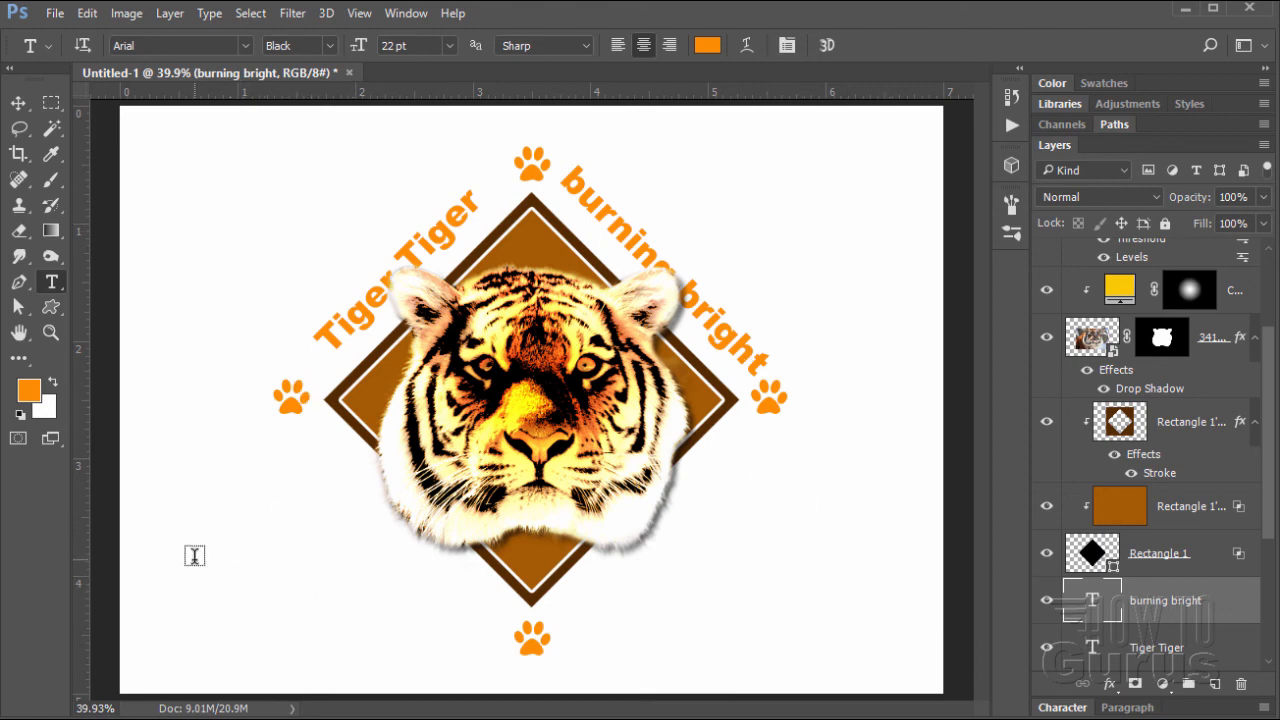
{"action": "left_click", "coordinate": [194, 556]}
{"action": "type", "text": "in "}
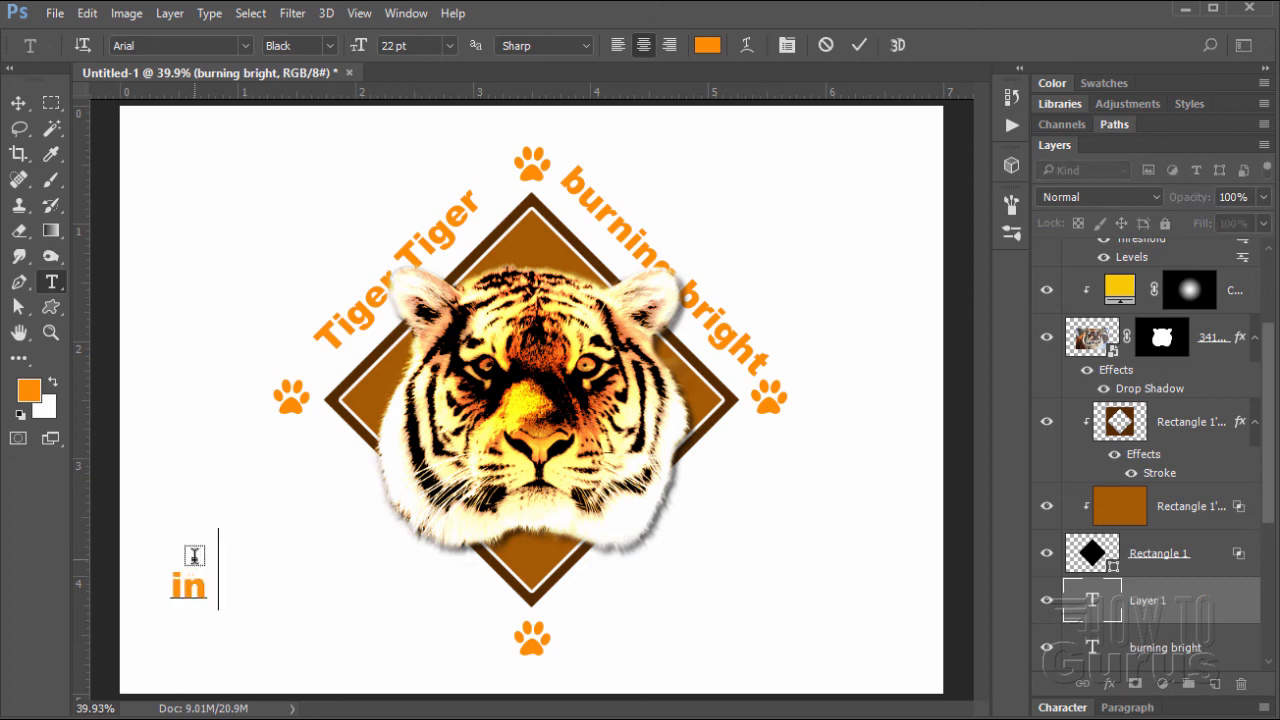
{"action": "type", "text": "the foresthe forest"}
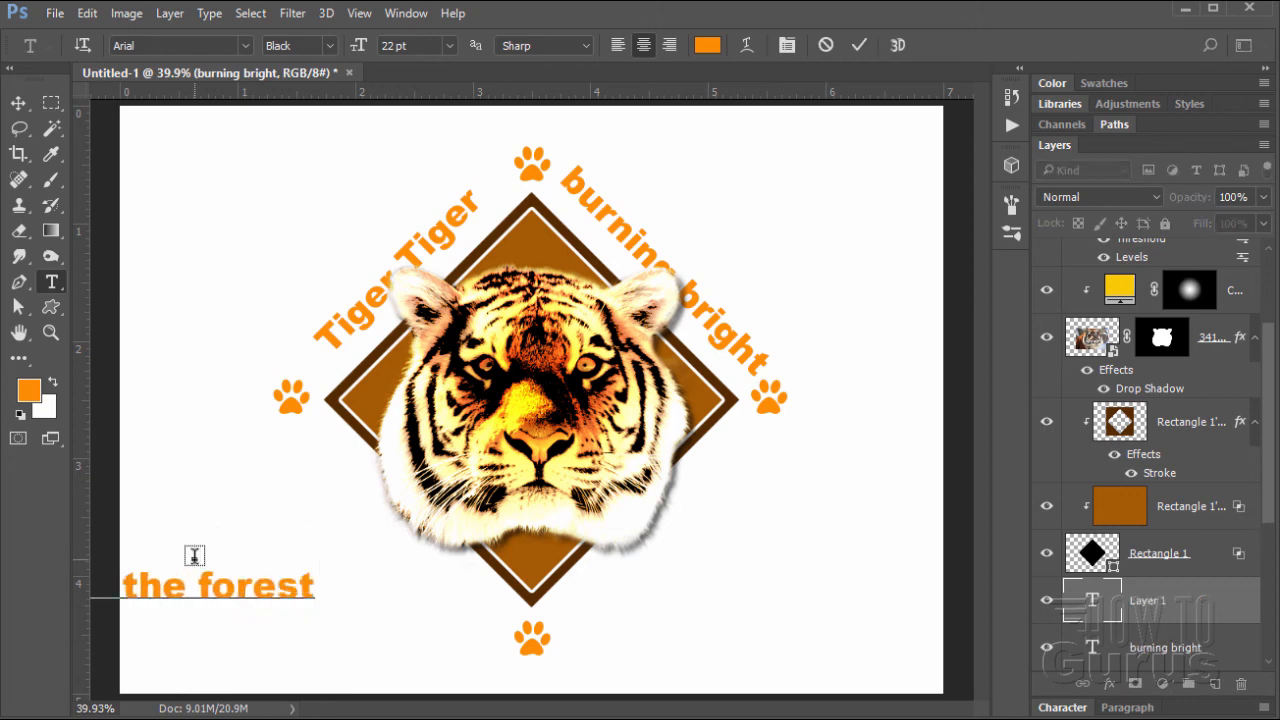
{"action": "left_click", "coordinate": [18, 103]}
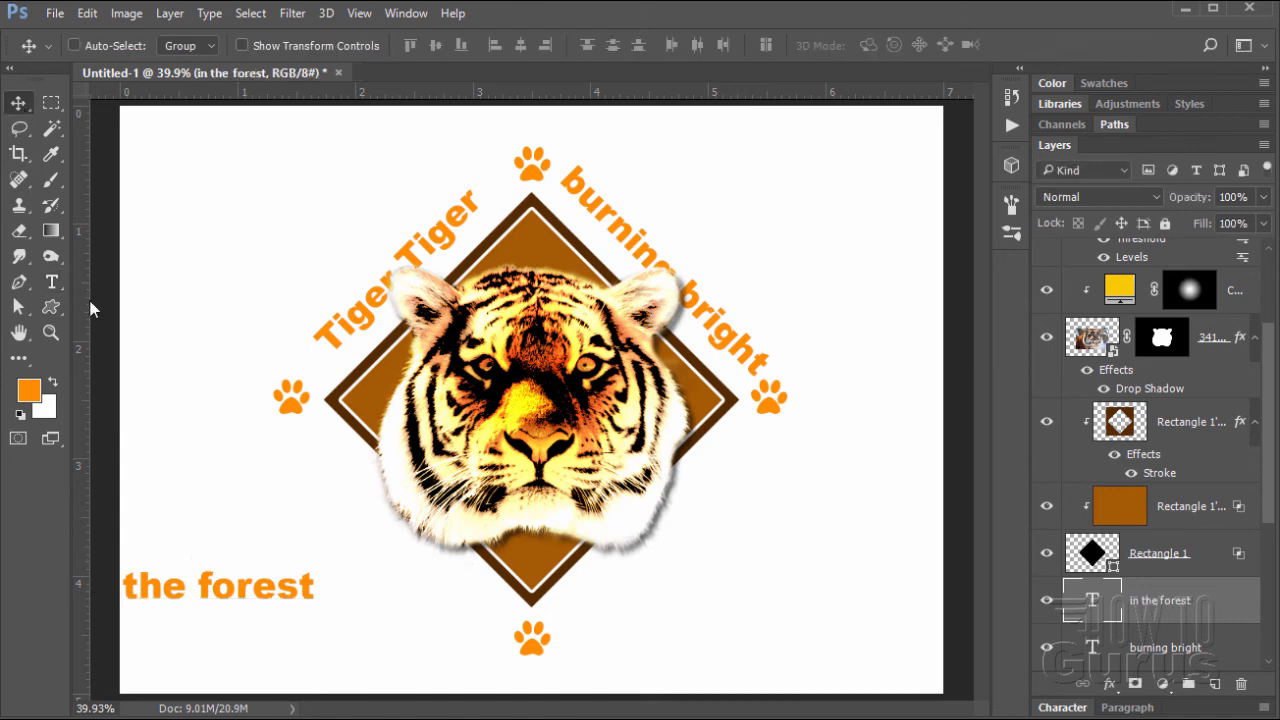
Step: Rotate the "in the forest" text by 45 degrees and place it along the outside of the diamond's lower-left edge
{"action": "left_click_drag", "start_coordinate": [215, 600], "coordinate": [325, 610]}
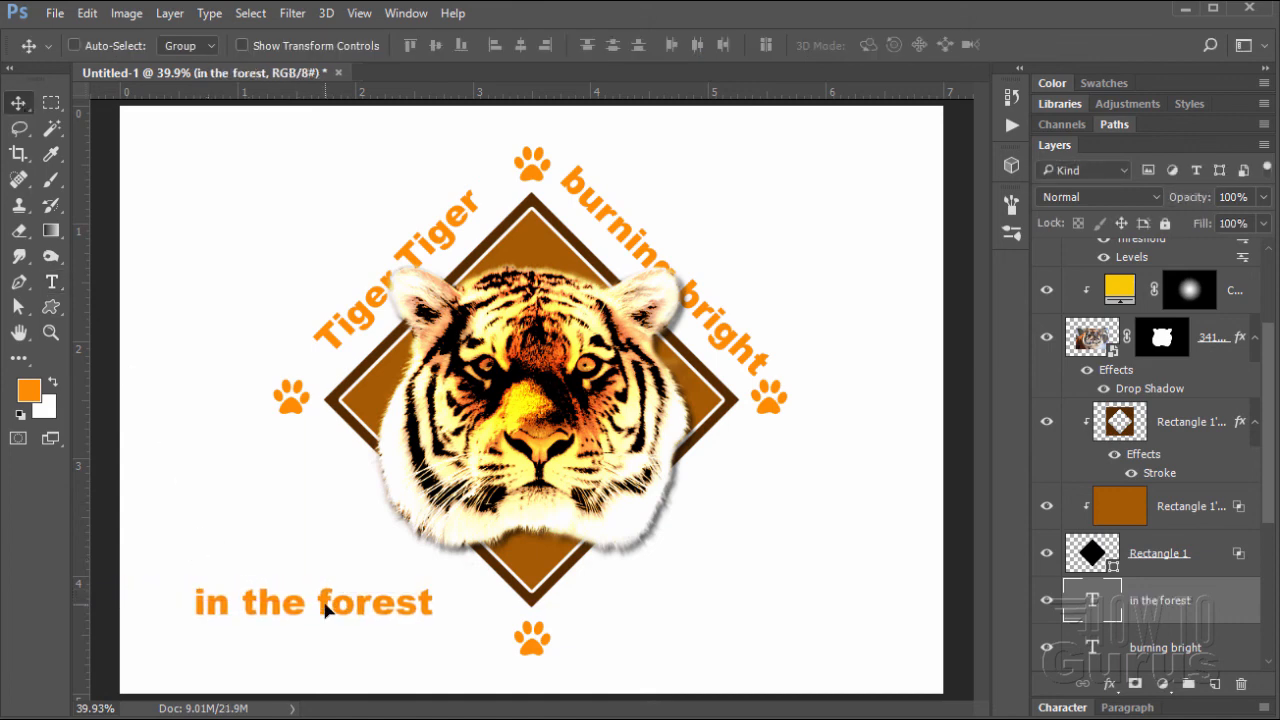
{"action": "key", "text": "ctrl+t"}
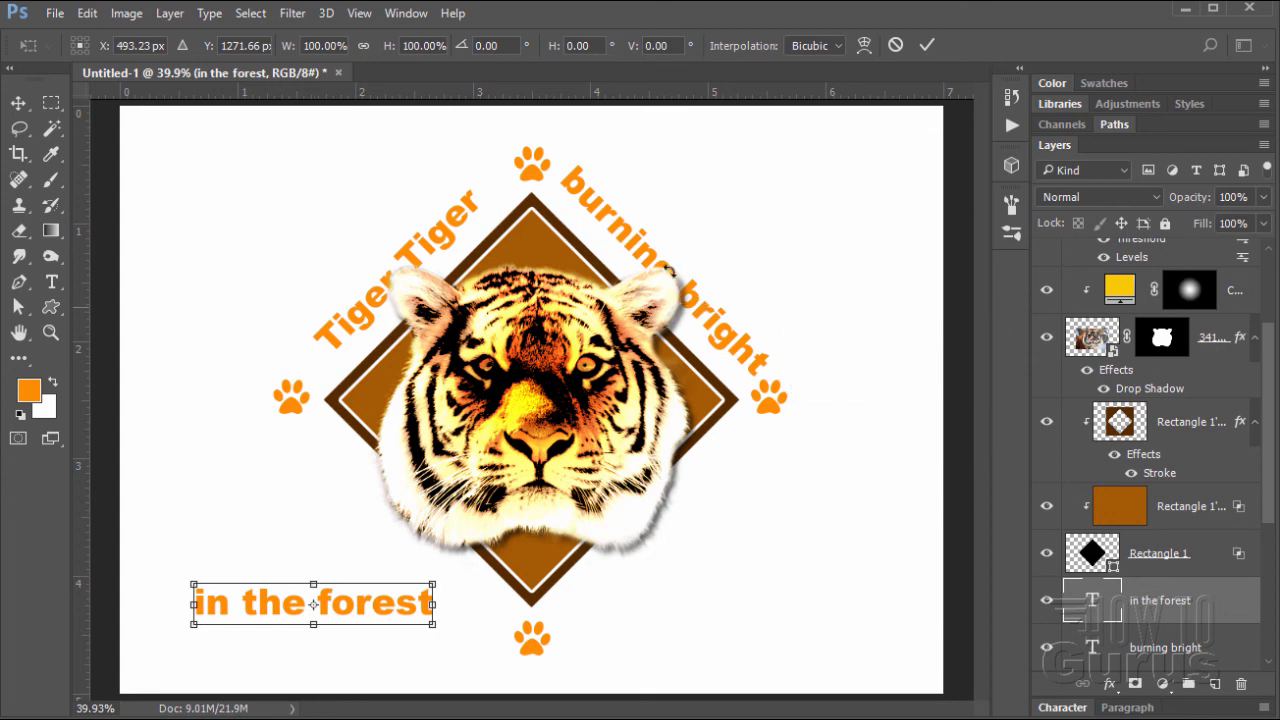
{"action": "left_click", "coordinate": [468, 50]}
{"action": "type", "text": "45"}
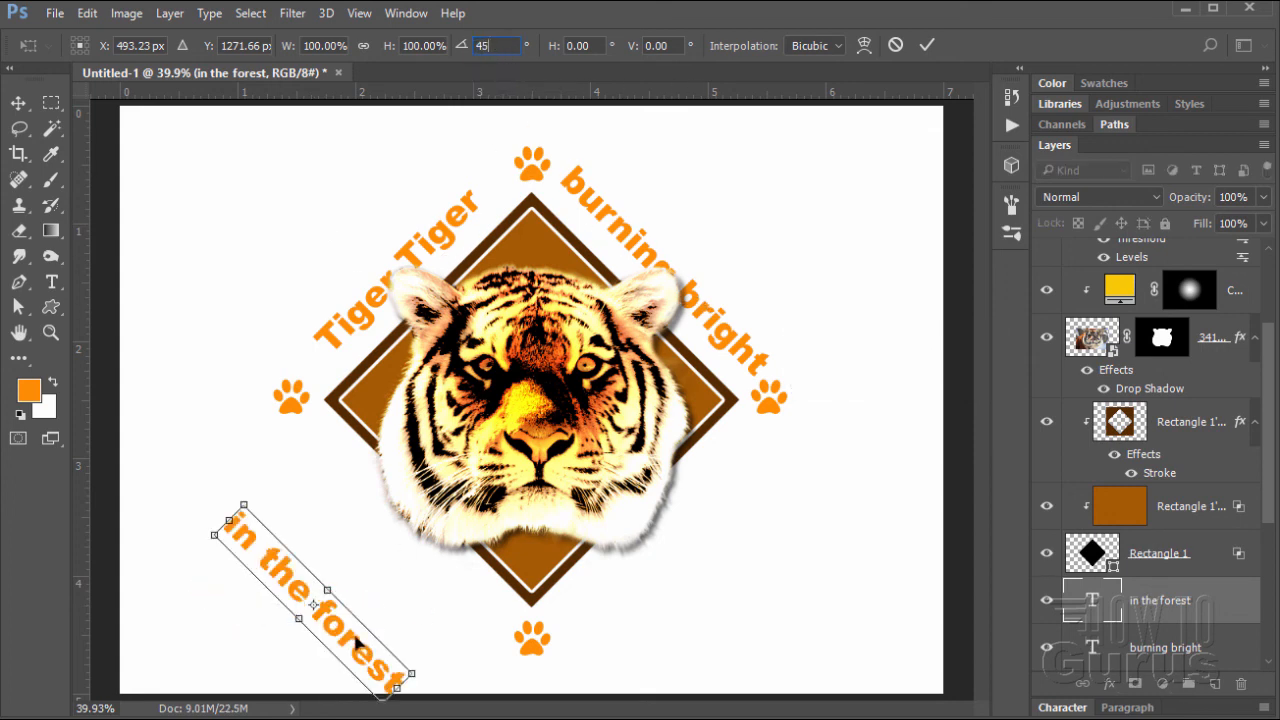
{"action": "left_click_drag", "start_coordinate": [357, 645], "coordinate": [435, 568]}
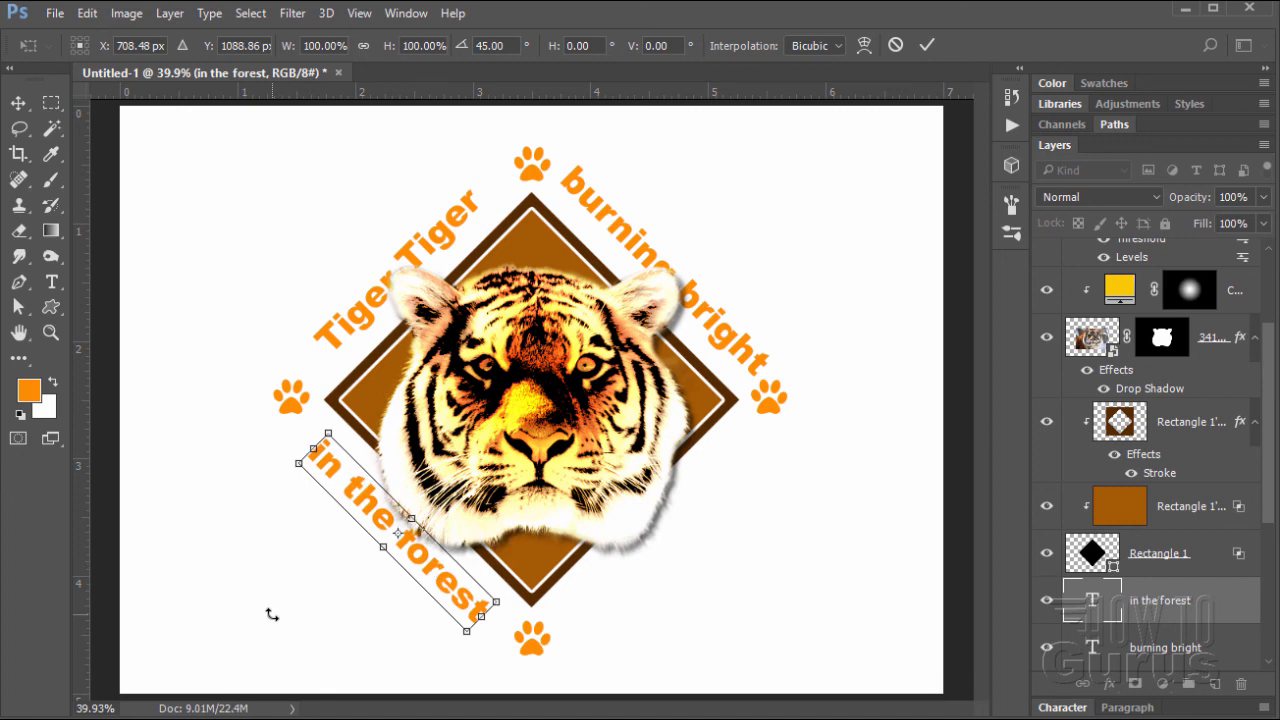
{"action": "left_click", "coordinate": [927, 45]}
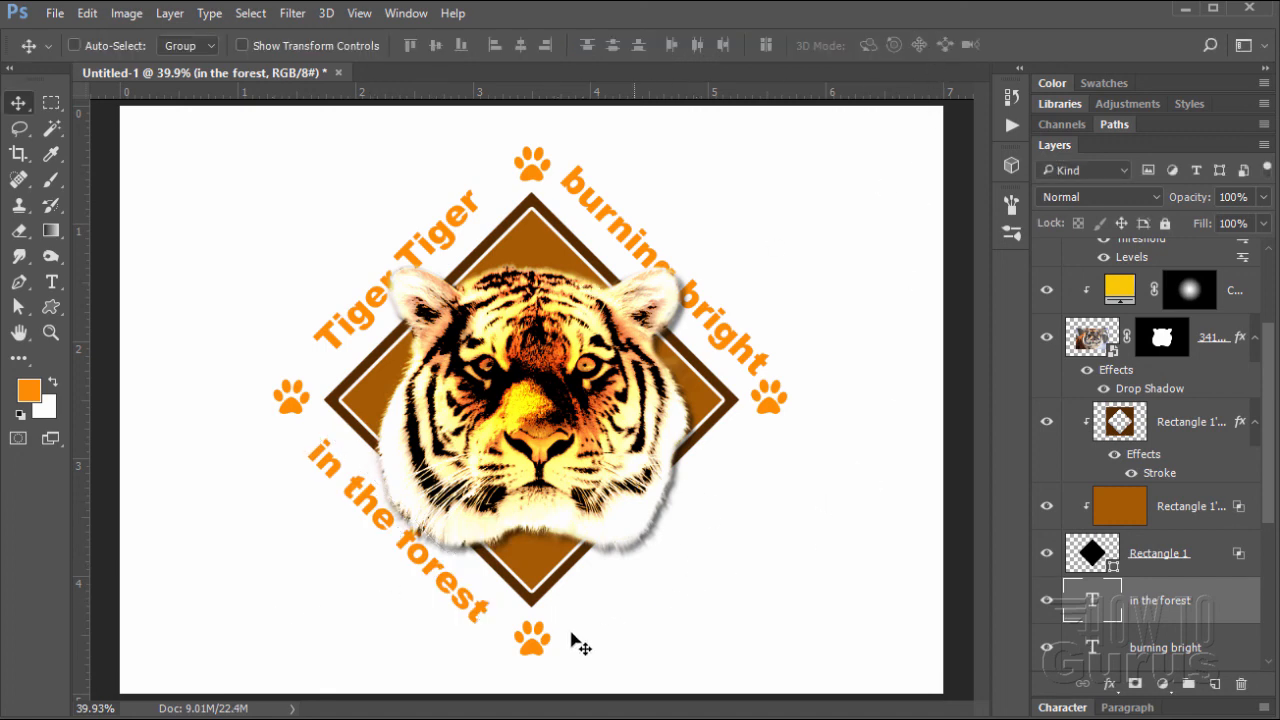
Step: Add a separate text layer reading "of the night" and move it to the blank canvas area beyond the diamond's lower-right edge
{"action": "left_click", "coordinate": [51, 281]}
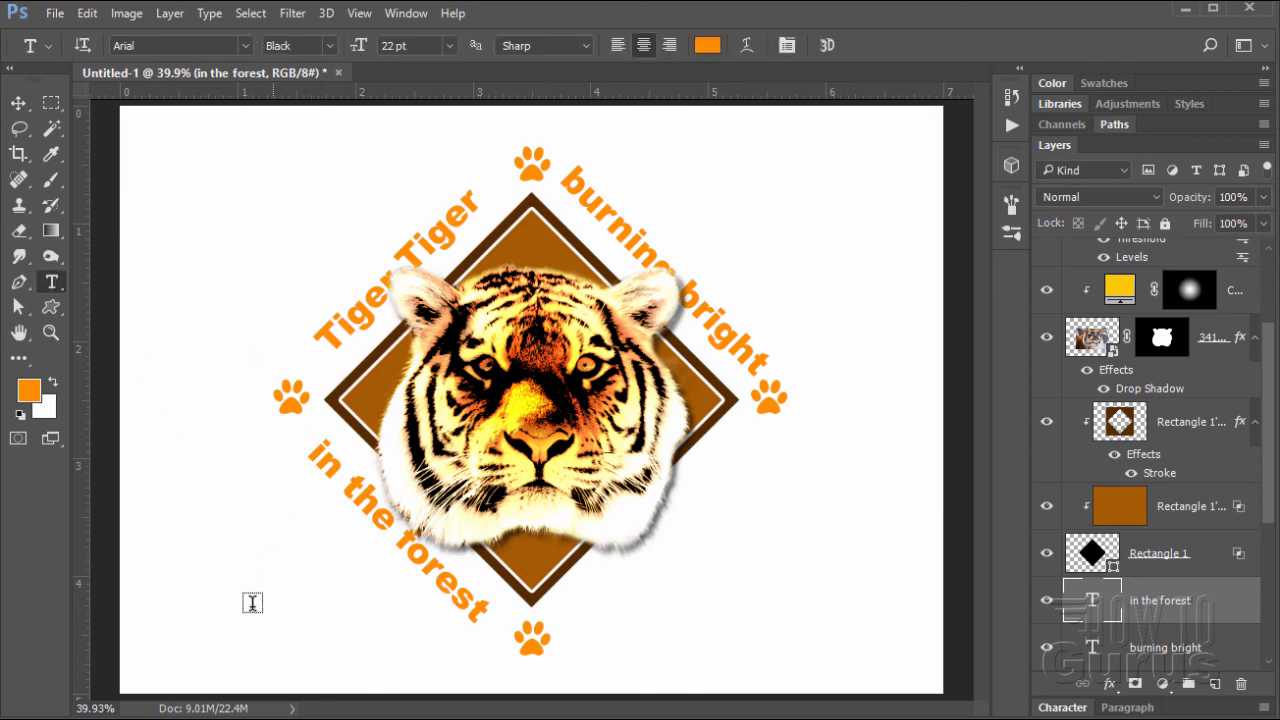
{"action": "left_click", "coordinate": [214, 602]}
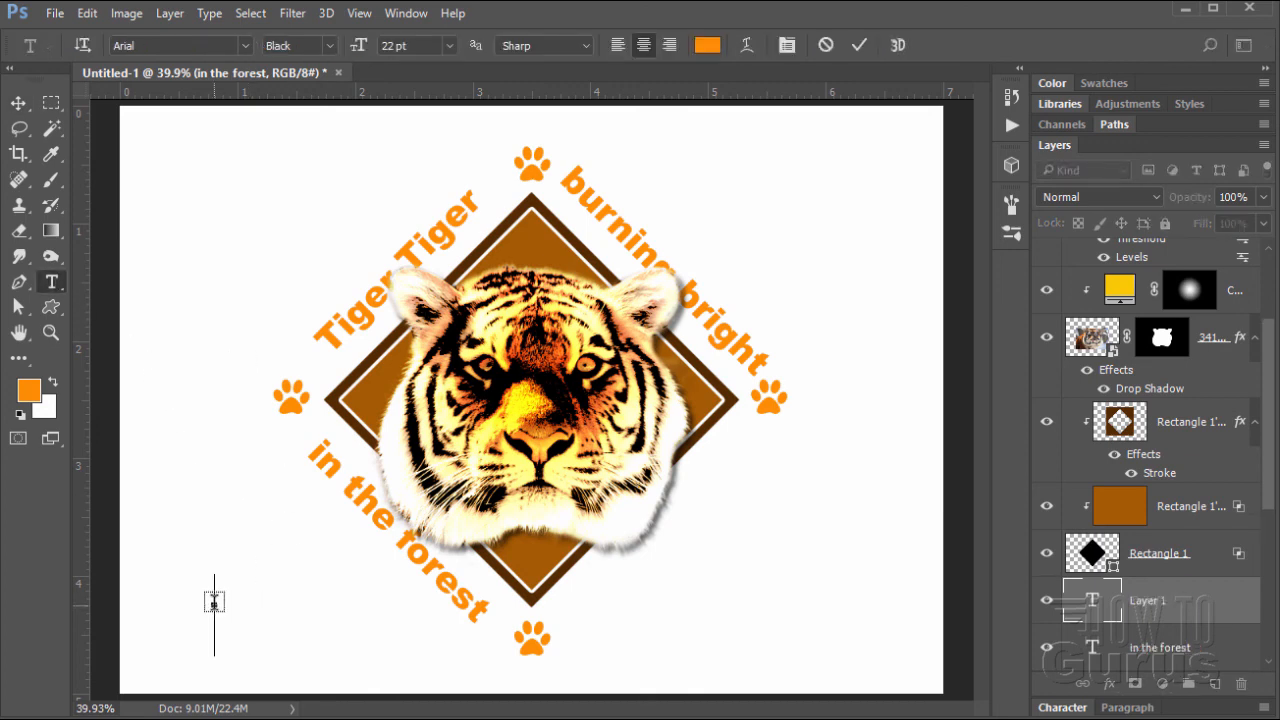
{"action": "type", "text": "of the night"}
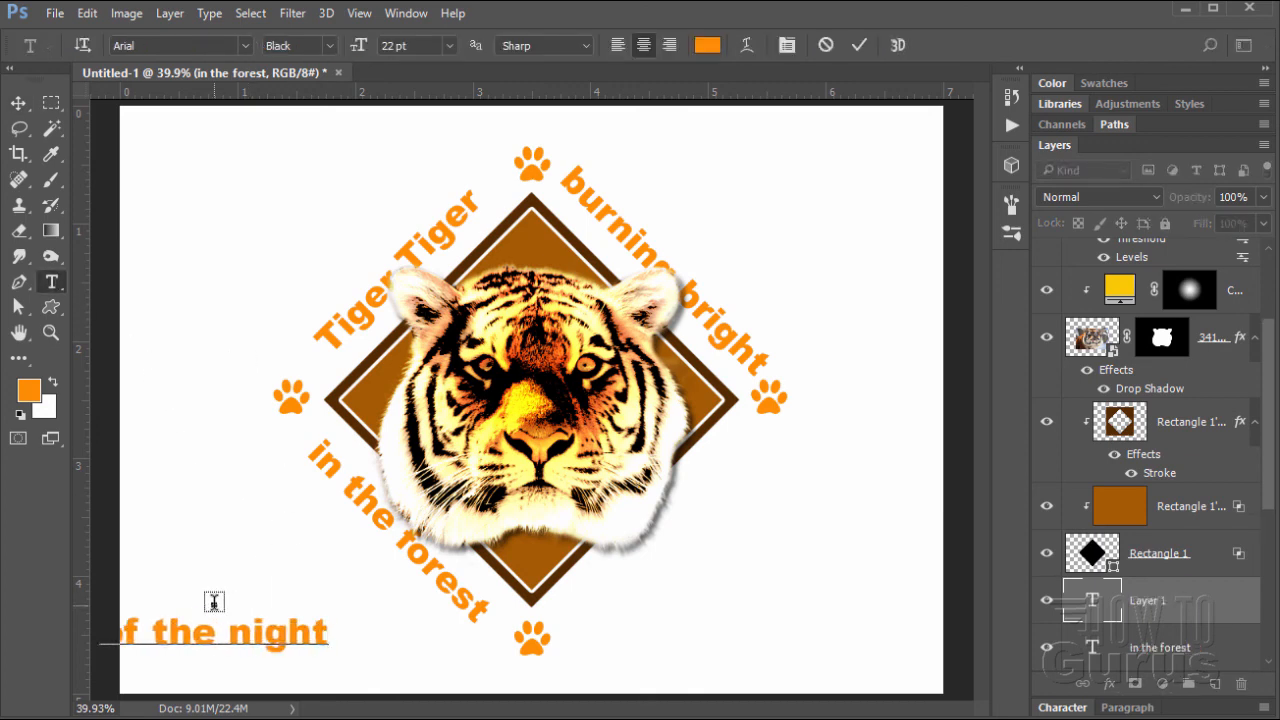
{"action": "left_click", "coordinate": [18, 103]}
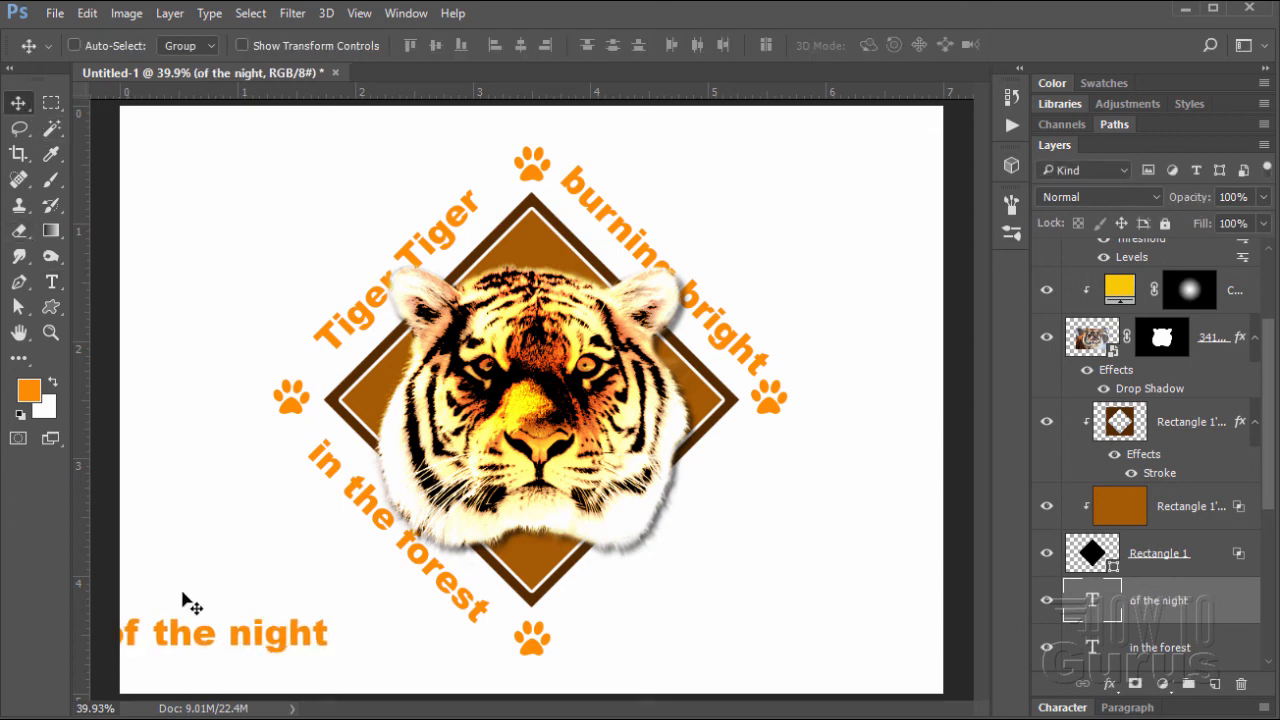
{"action": "left_click_drag", "start_coordinate": [205, 648], "coordinate": [760, 622]}
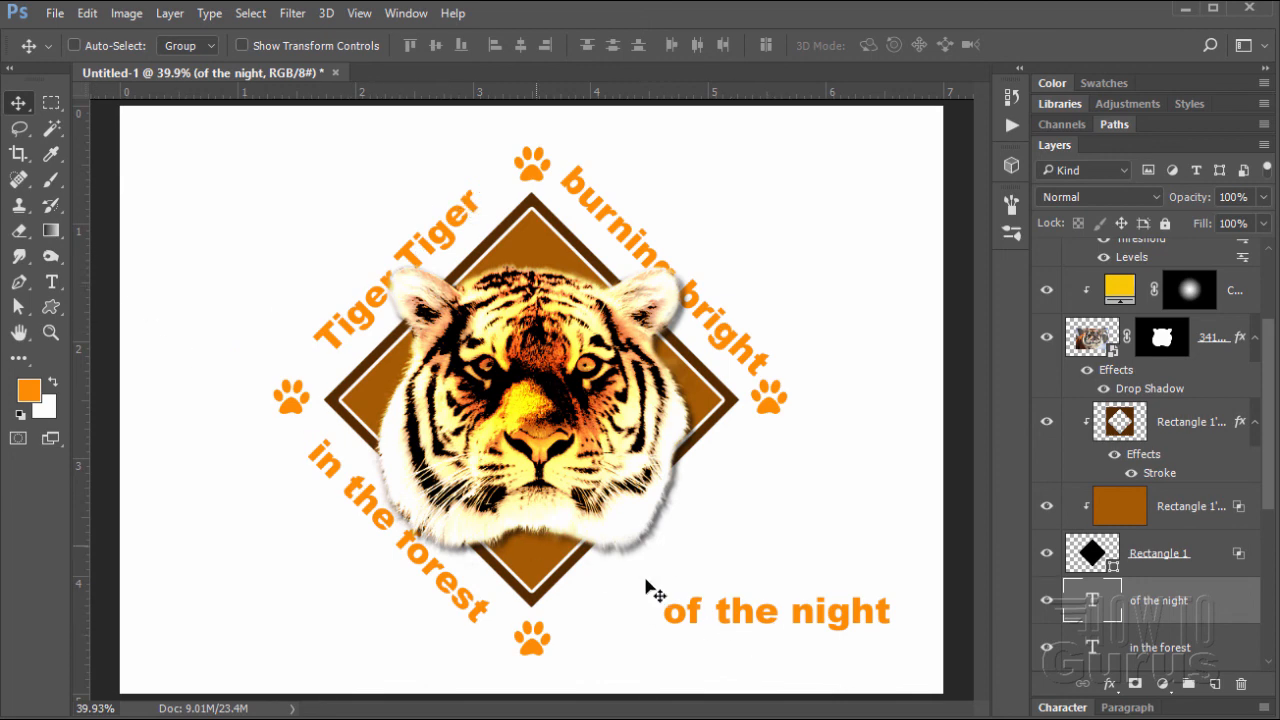
Step: Rotate the "of the night" text by -45 degrees and place it along the outside of the diamond's lower-right edge
{"action": "key", "text": "ctrl+t"}
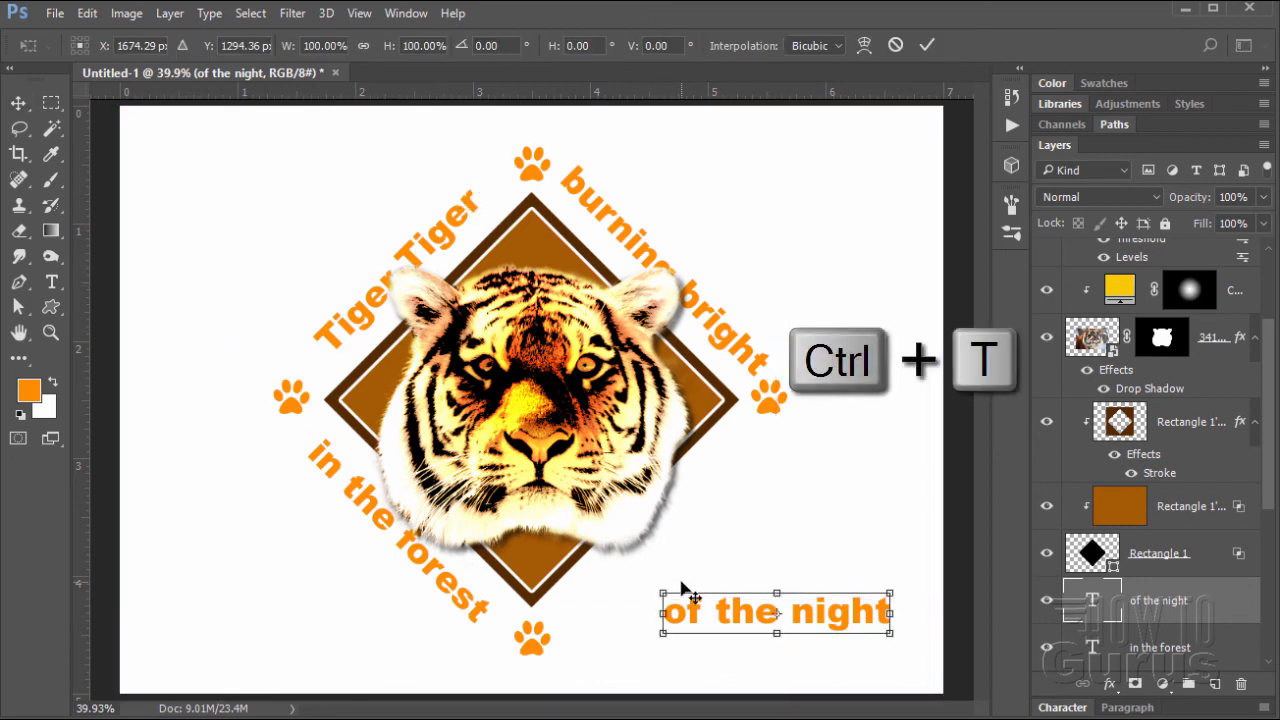
{"action": "left_click", "coordinate": [462, 45]}
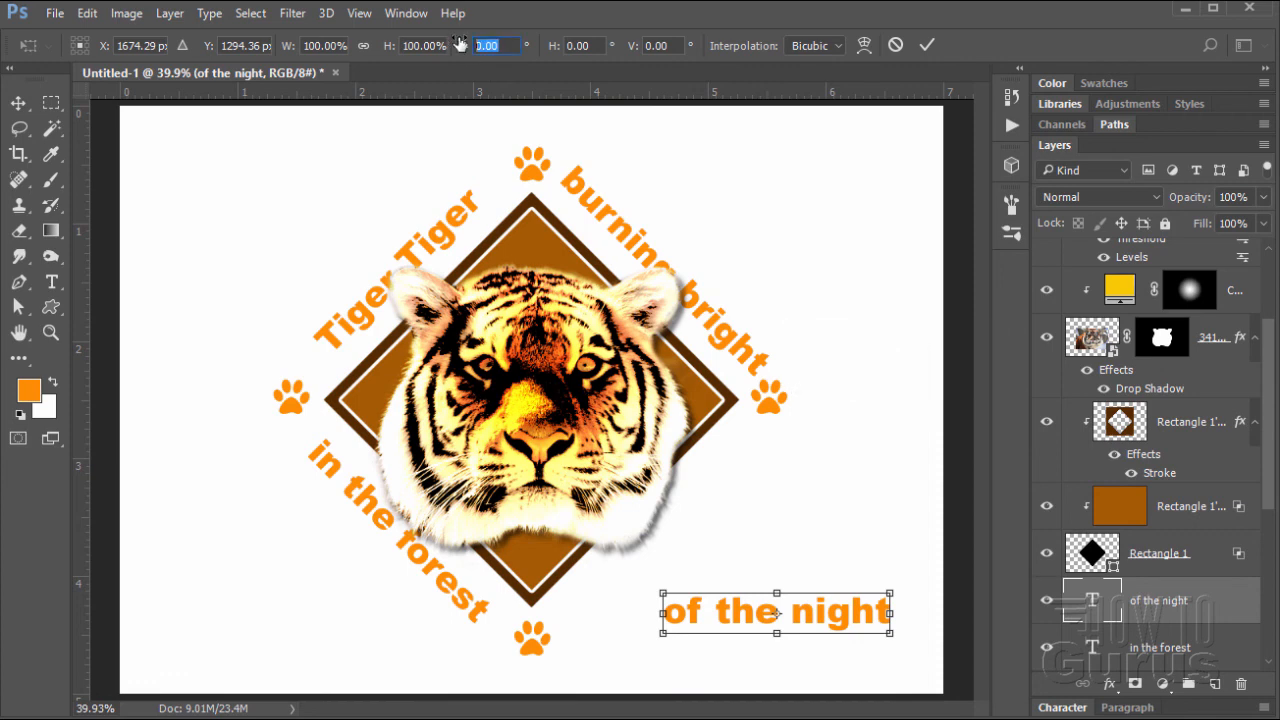
{"action": "type", "text": "+45"}
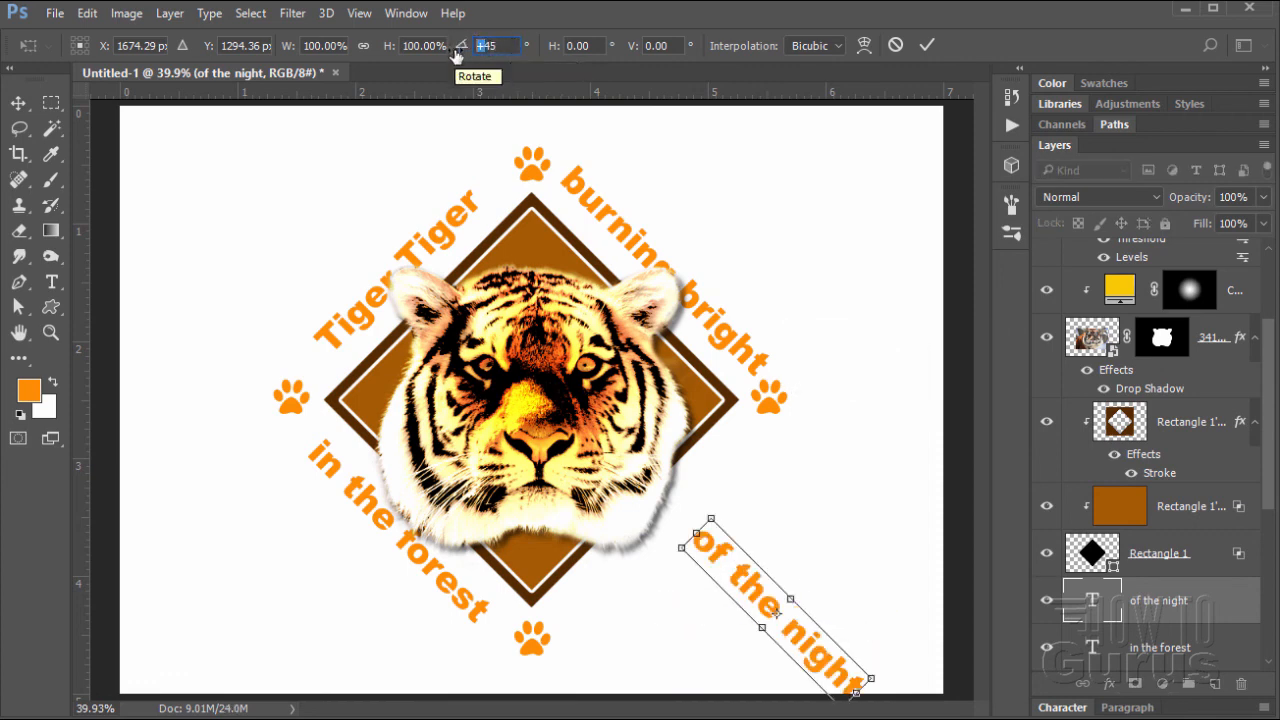
{"action": "type", "text": "-45"}
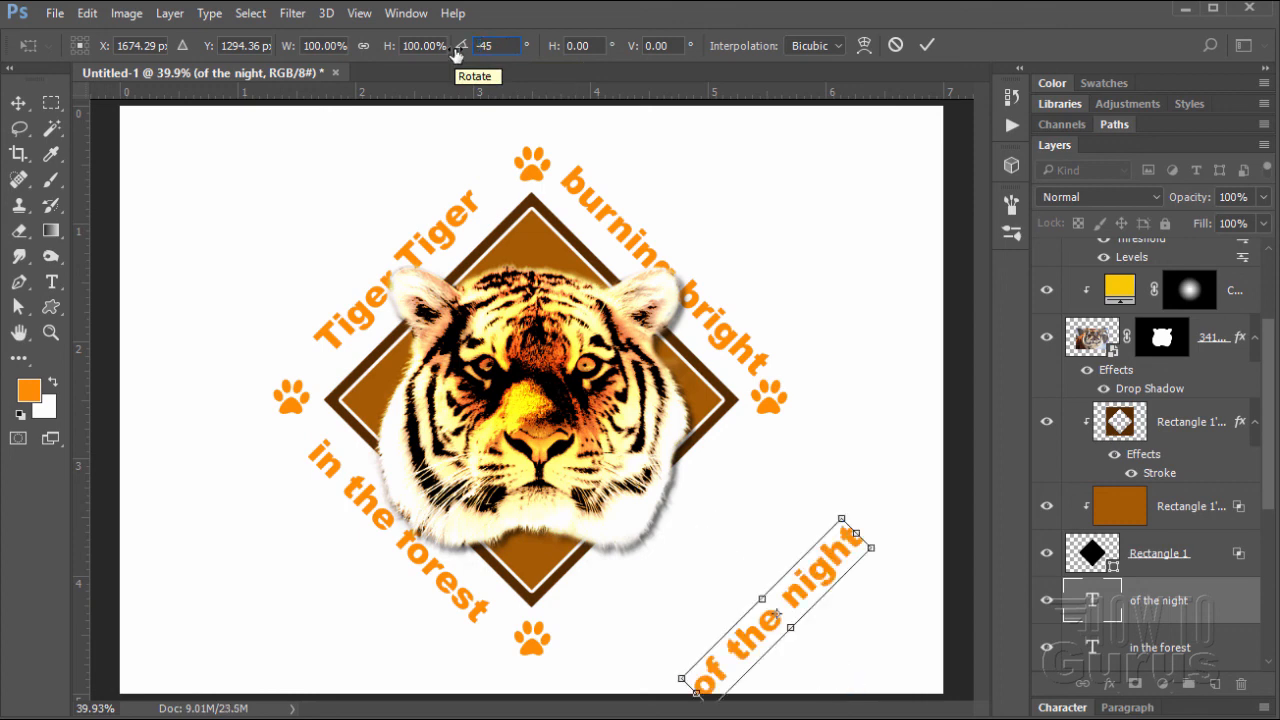
{"action": "left_click", "coordinate": [18, 103]}
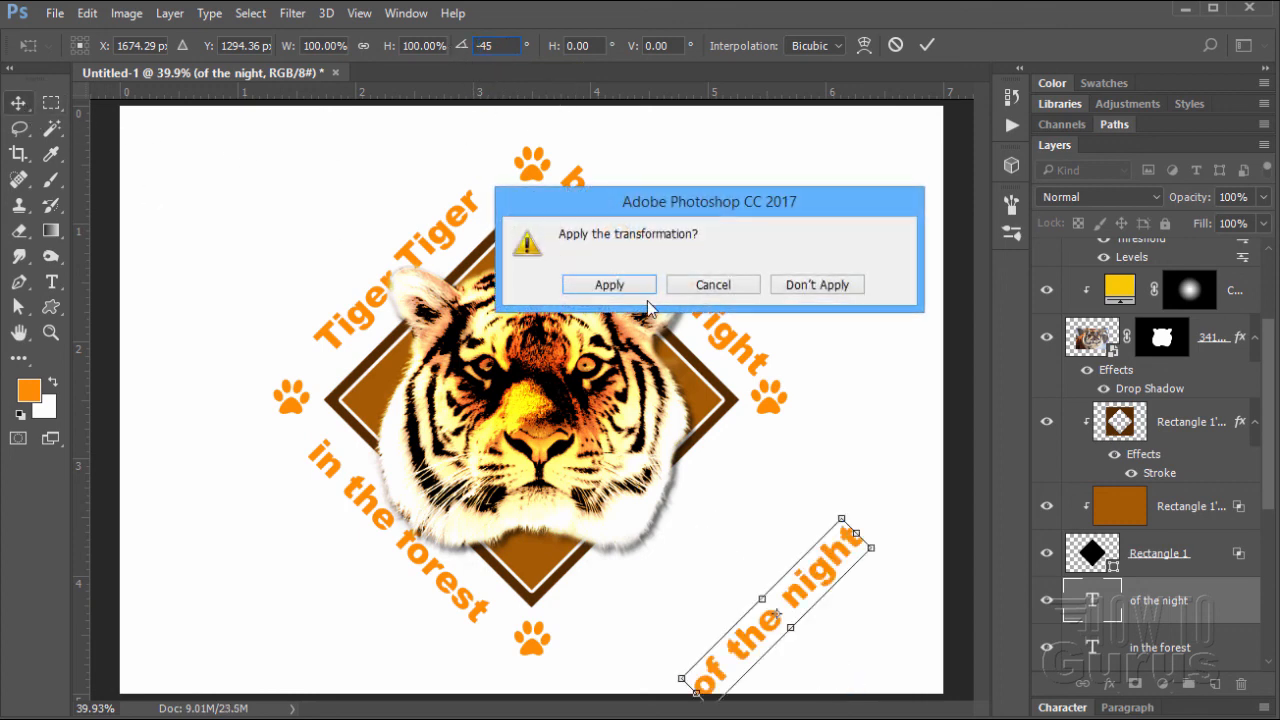
{"action": "left_click", "coordinate": [640, 288]}
{"action": "mouse_move", "coordinate": [771, 626]}
{"action": "left_mouse_down"}
{"action": "mouse_move", "coordinate": [697, 531]}
{"action": "mouse_move", "coordinate": [660, 542]}
{"action": "mouse_move", "coordinate": [762, 627]}
{"action": "left_mouse_up"}
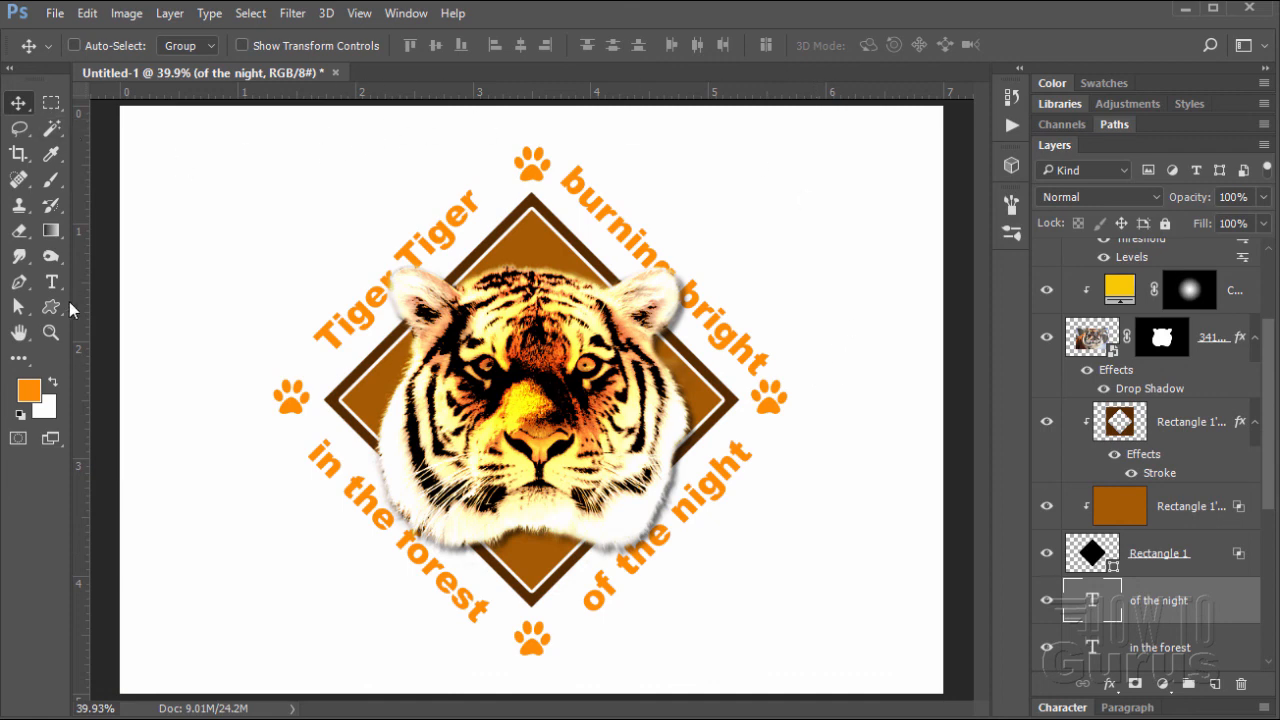
Step: View the whole logo at 50% zoom in an enlarged floating document window
{"action": "left_click", "coordinate": [51, 332]}
{"action": "left_click", "coordinate": [518, 382]}
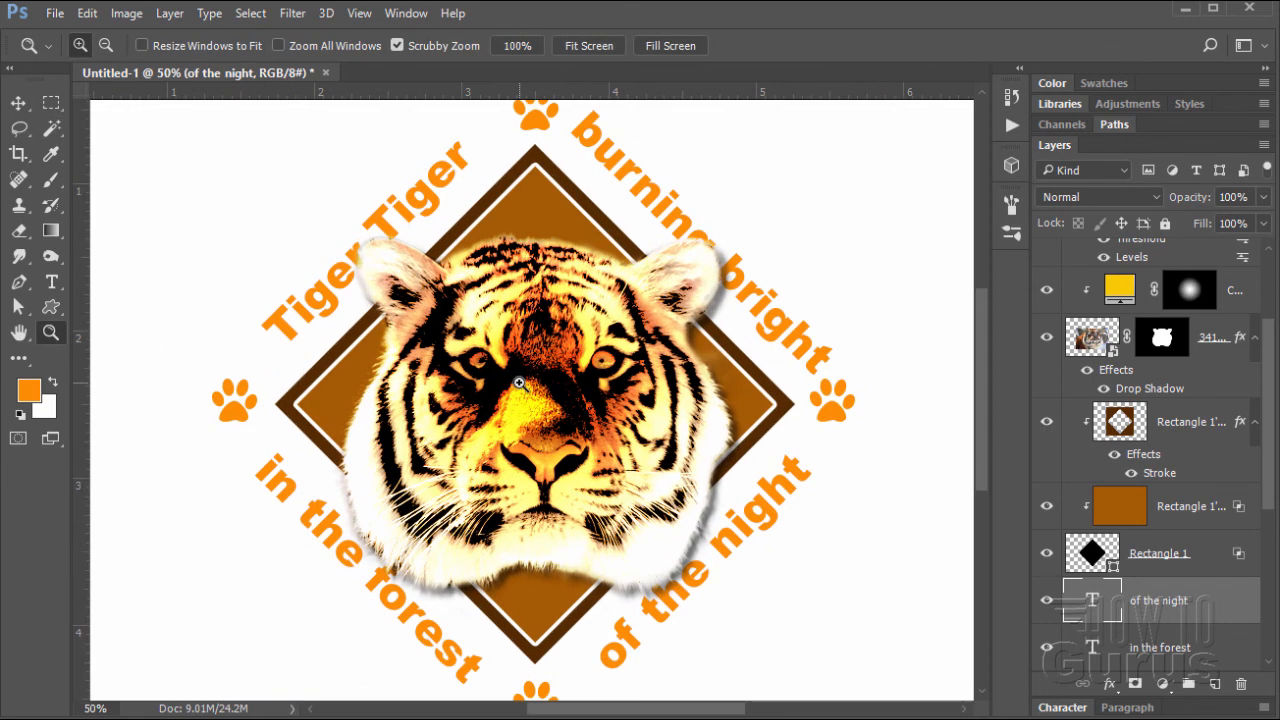
{"action": "left_click", "coordinate": [18, 102]}
{"action": "left_click_drag", "start_coordinate": [198, 73], "coordinate": [233, 92]}
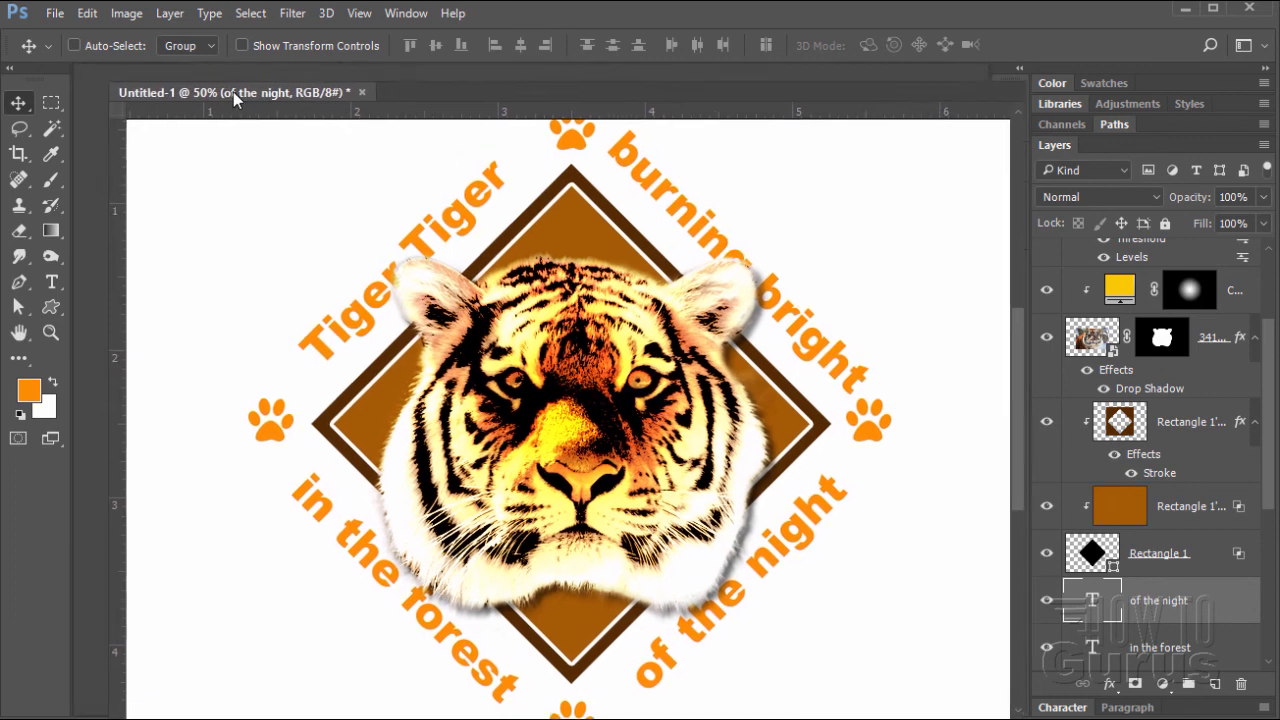
{"action": "left_click_drag", "start_coordinate": [398, 90], "coordinate": [392, 15]}
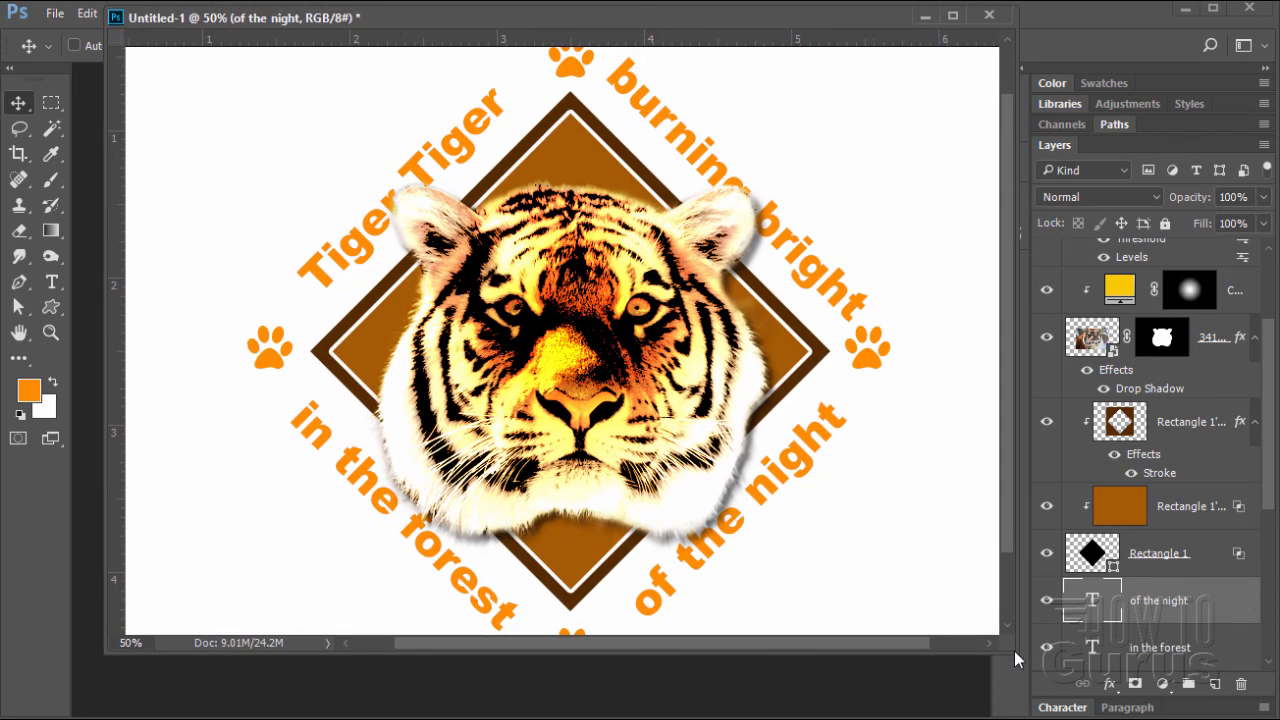
{"action": "left_click_drag", "start_coordinate": [1017, 657], "coordinate": [1062, 719]}
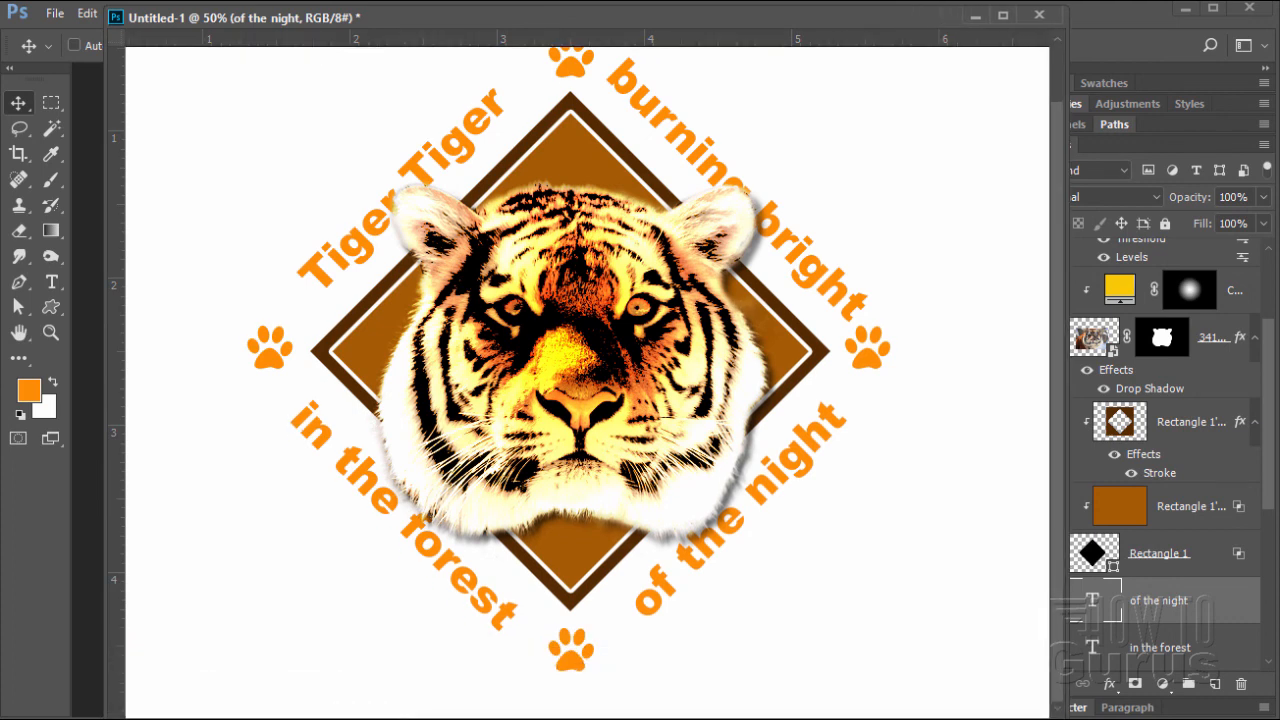
{"action": "left_click_drag", "start_coordinate": [1062, 668], "coordinate": [1052, 645]}
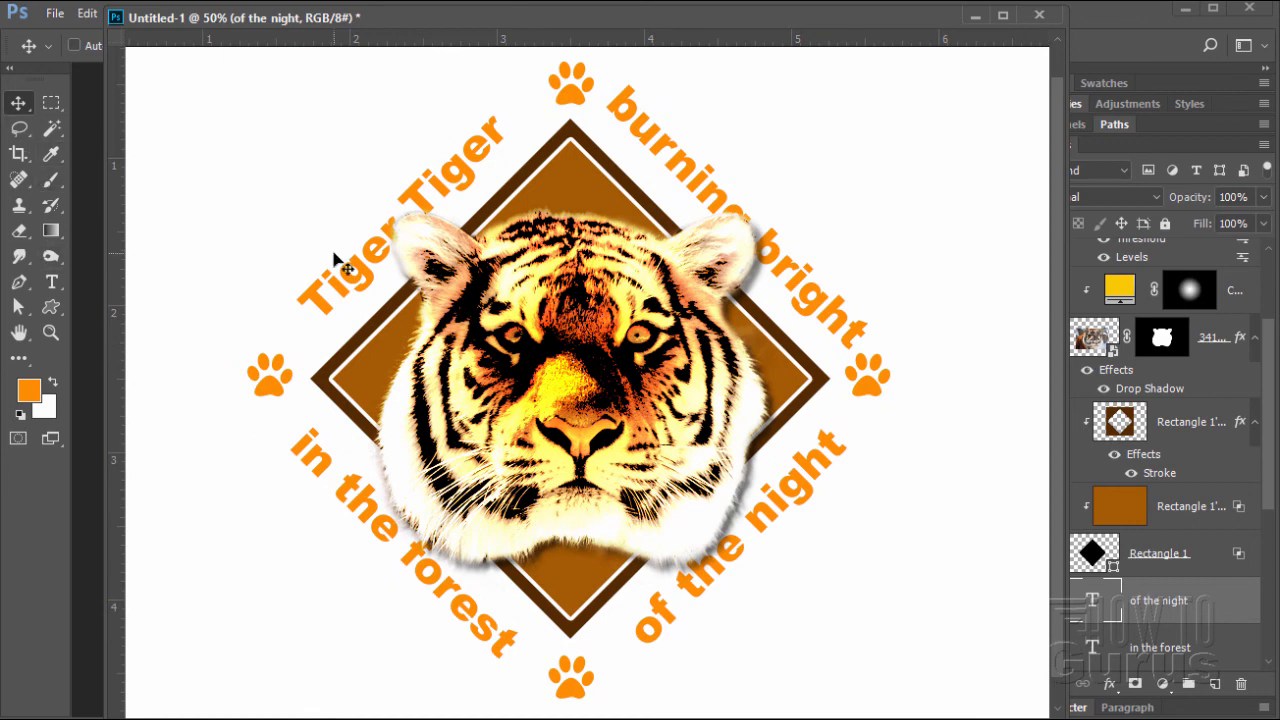